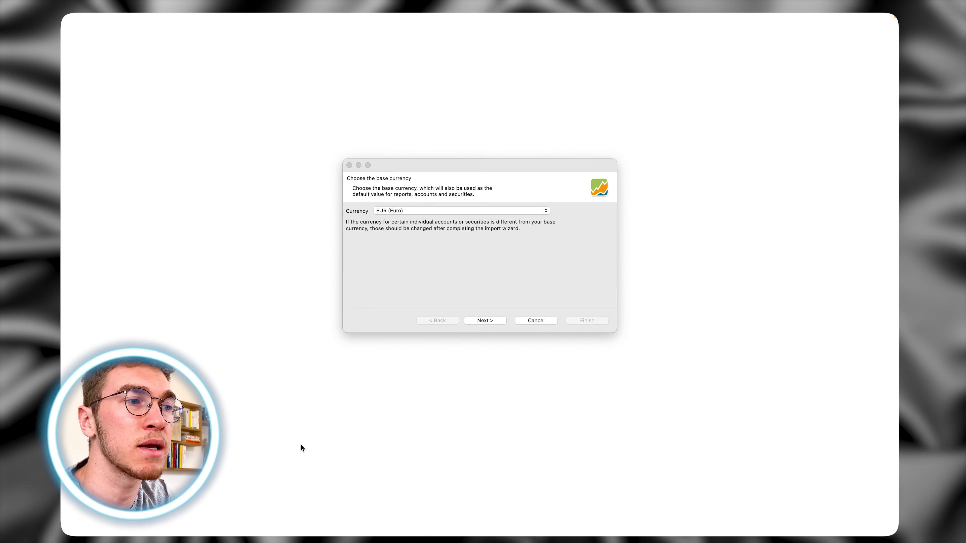
- Accept EUR (Euro) as the base currency and add a securities account Trade Republic with reference account EUR
left_click(487, 320)
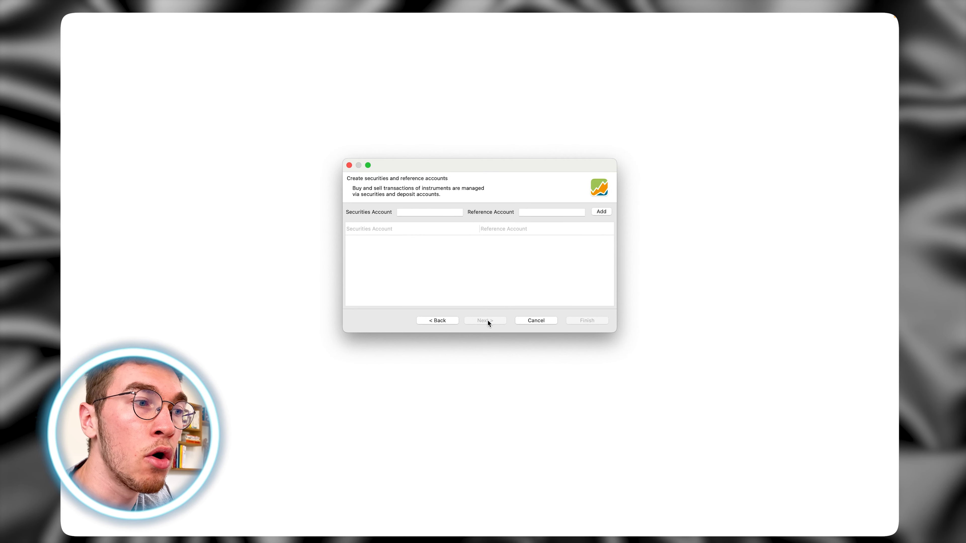
left_click(427, 210)
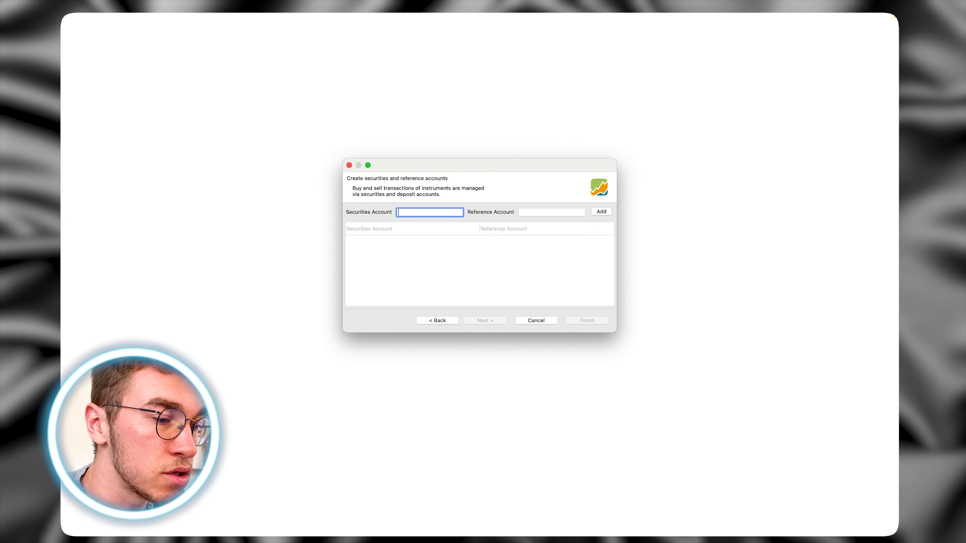
type("Trade Rep")
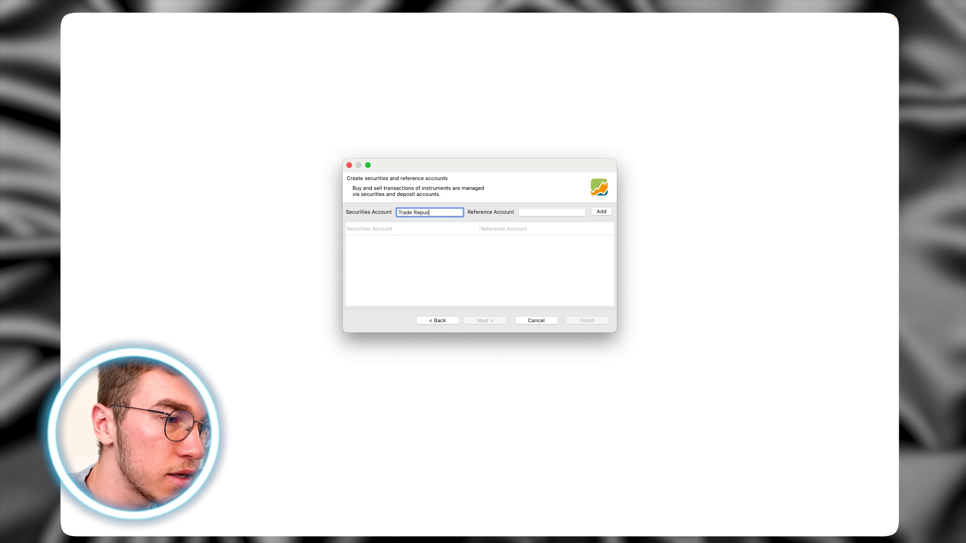
type("u")
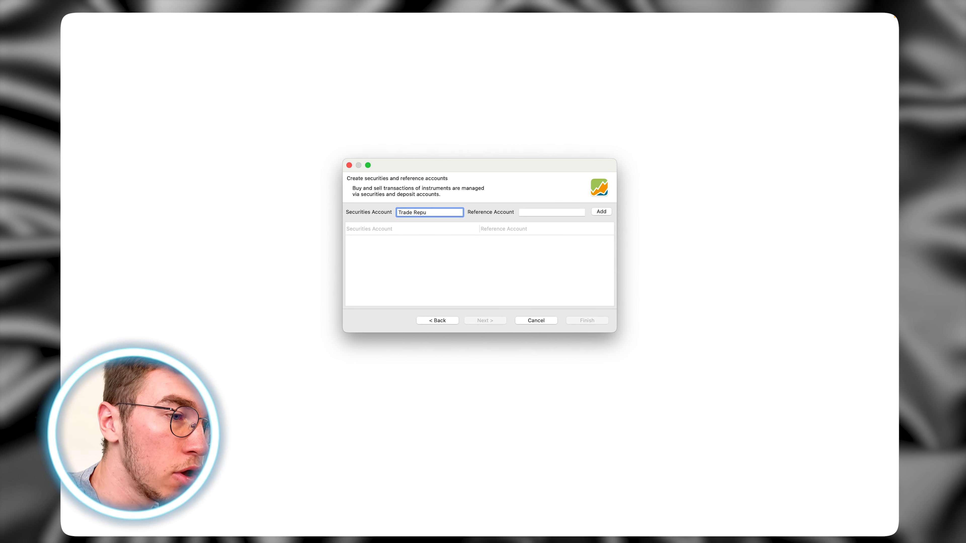
type("blic")
left_click(552, 213)
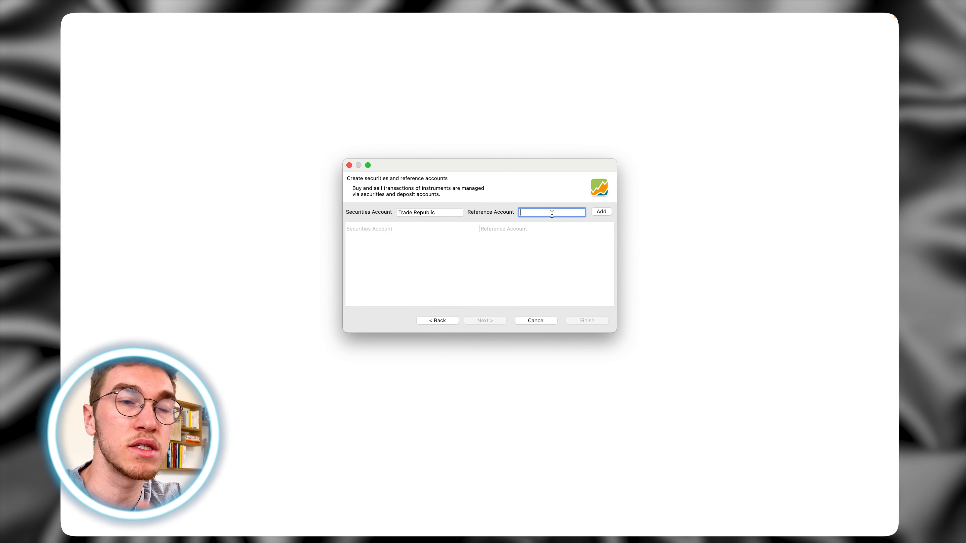
type("EUR")
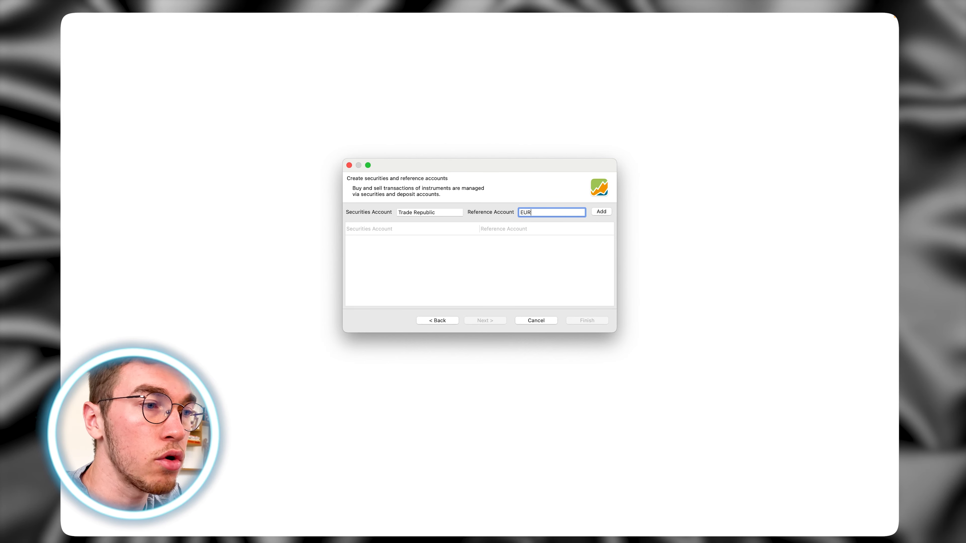
left_click(598, 212)
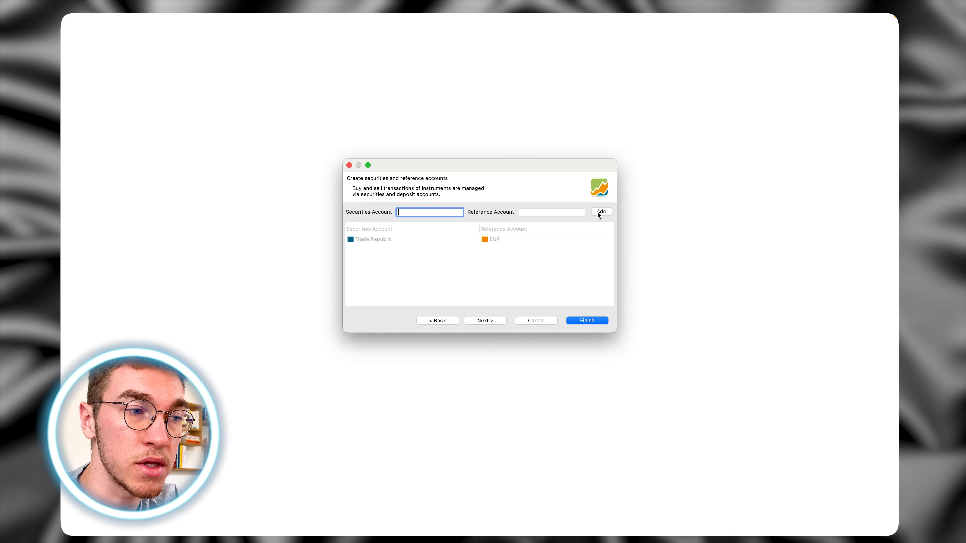
- Complete the new-portfolio wizard without adding further cash accounts or any taxonomies
left_click(489, 322)
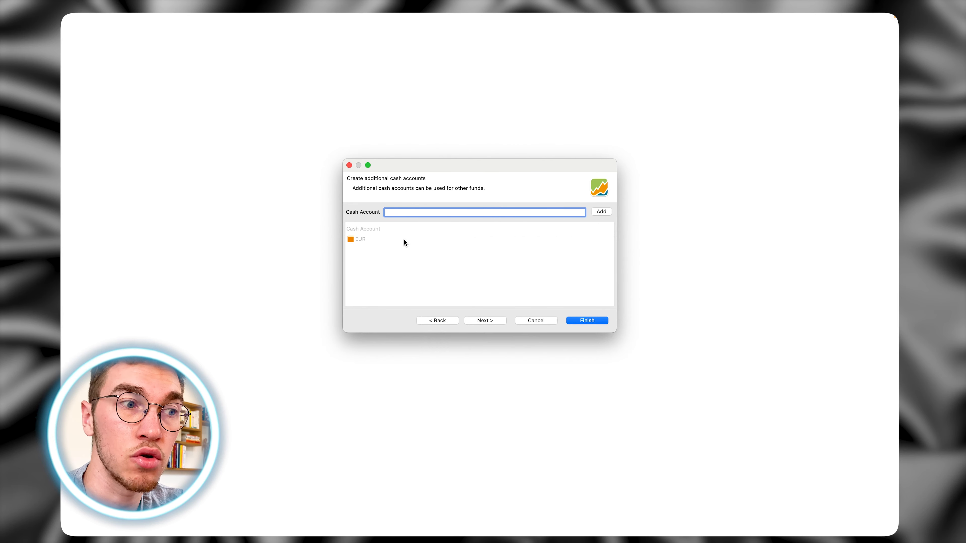
left_click(433, 323)
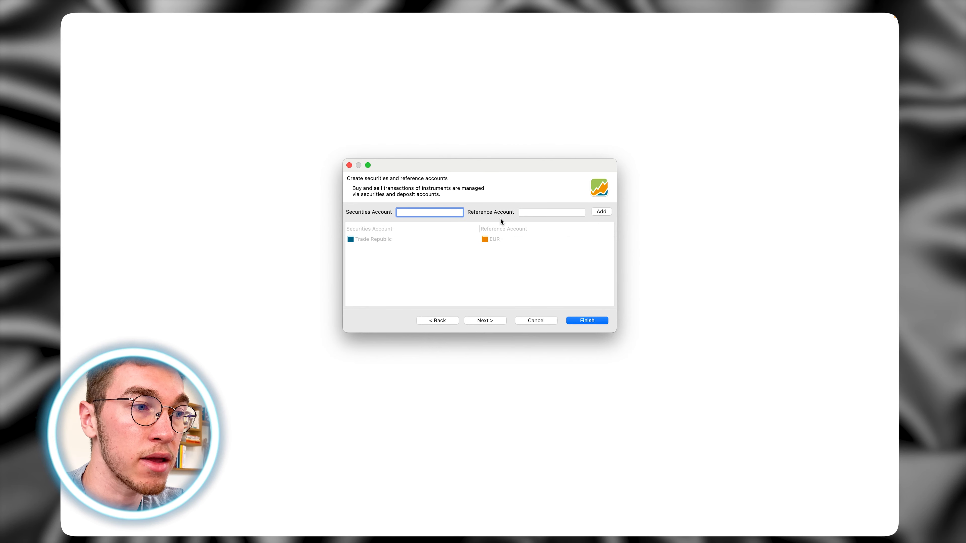
left_click(490, 321)
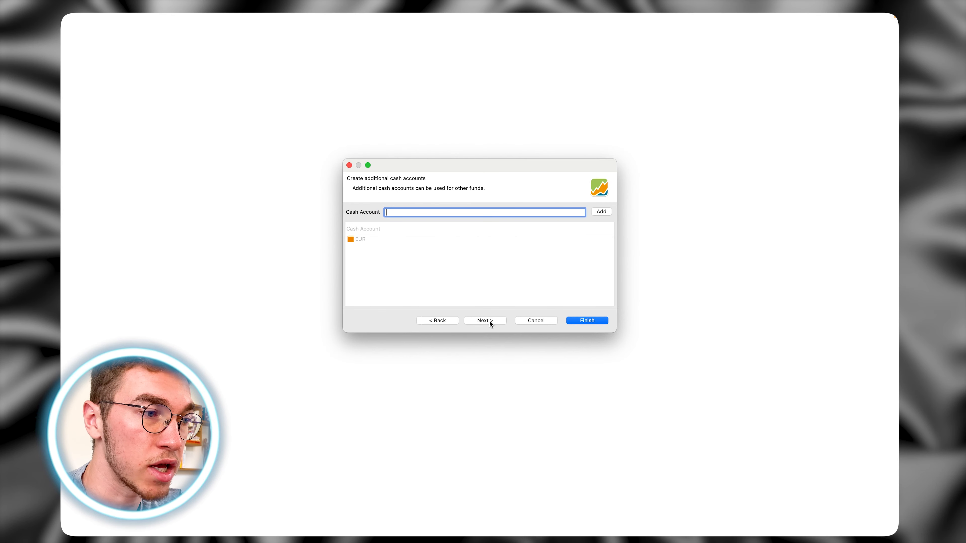
left_click(490, 321)
left_click(490, 321)
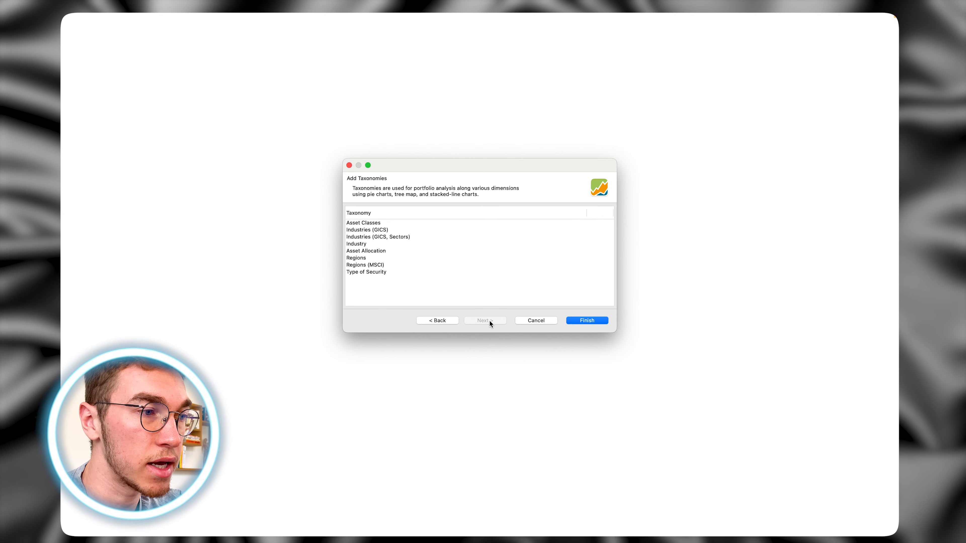
left_click(588, 321)
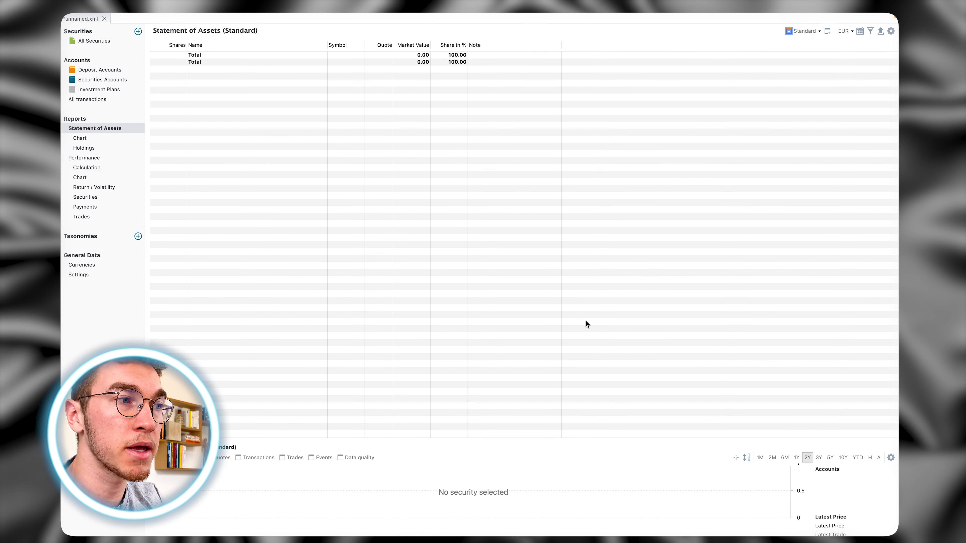
- Look through the securities list, deposit accounts, securities accounts, investment plans and the statement of assets
left_click(93, 43)
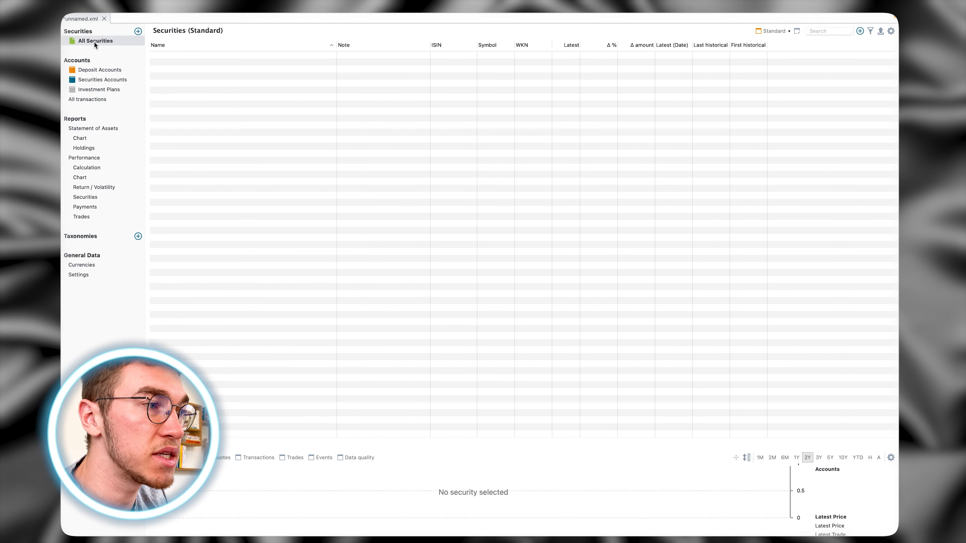
left_click(88, 71)
left_click(87, 80)
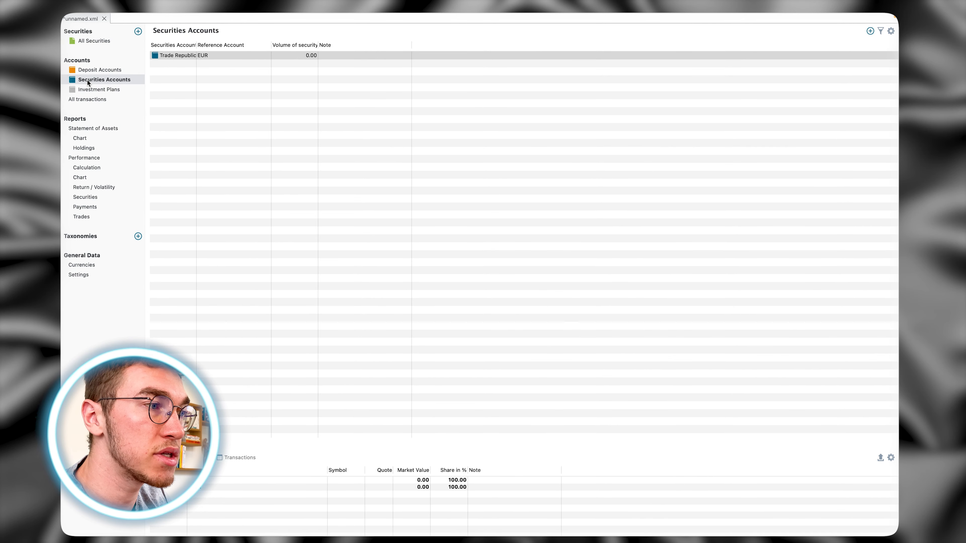
left_click(89, 92)
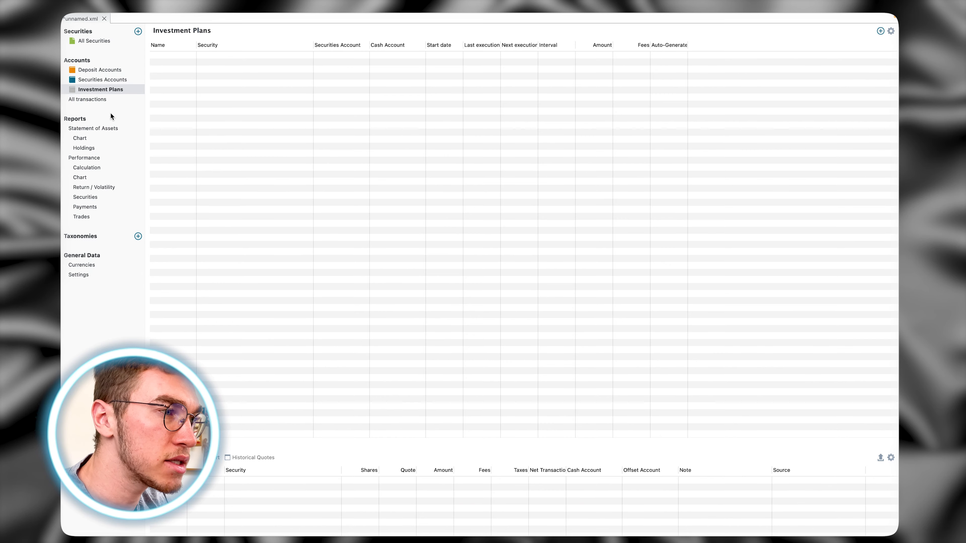
left_click(99, 131)
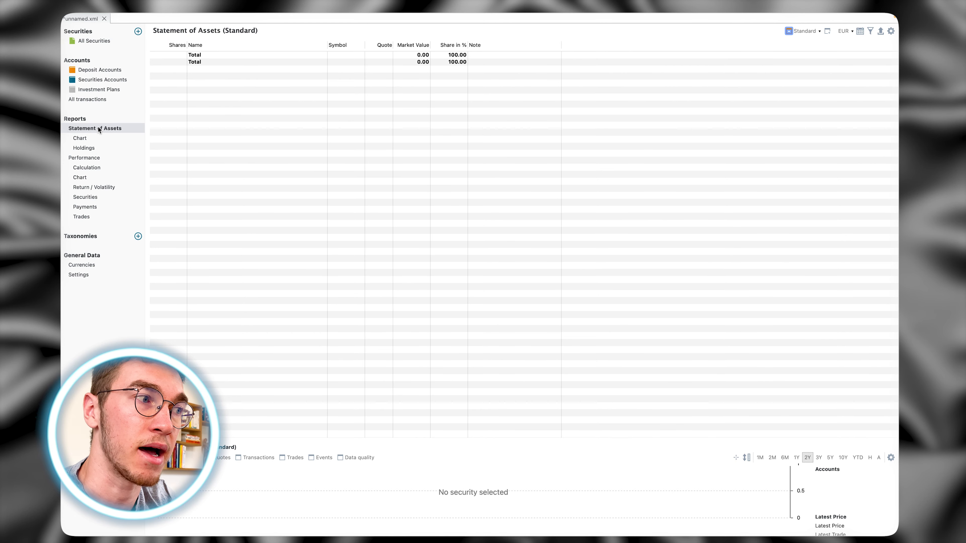
- Create a new instrument in the securities list by searching for AAPI and choosing Apple Inc. (AAPL, NMS) from Yahoo Finance
left_click(87, 42)
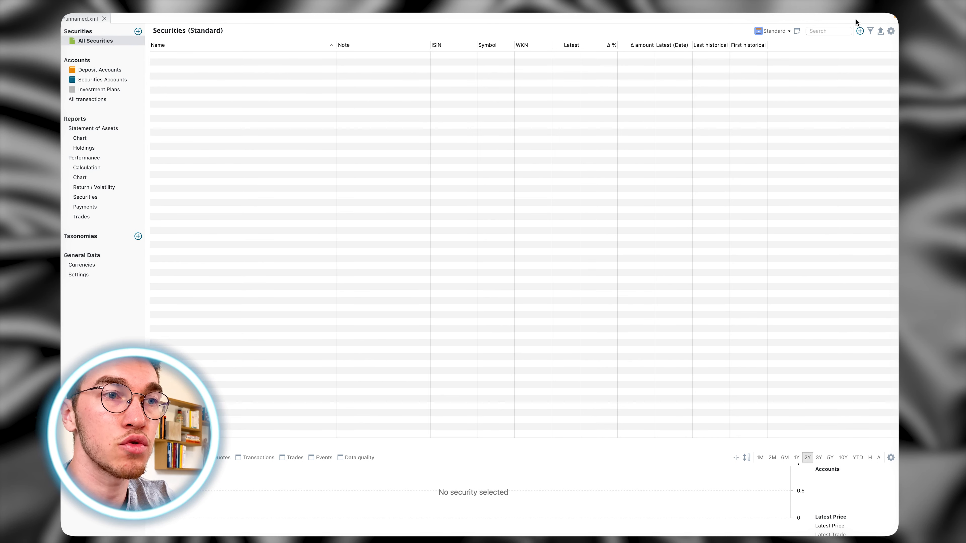
left_click(859, 31)
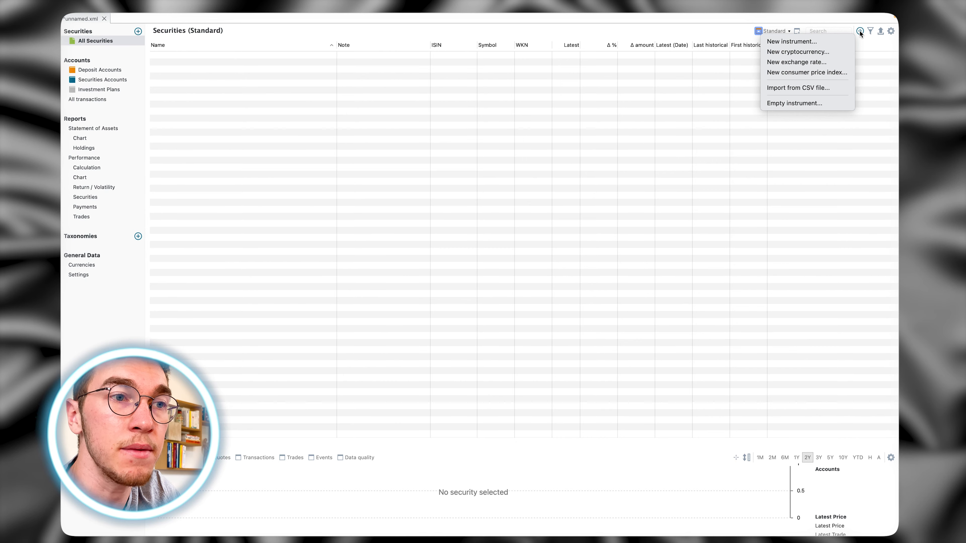
left_click(807, 43)
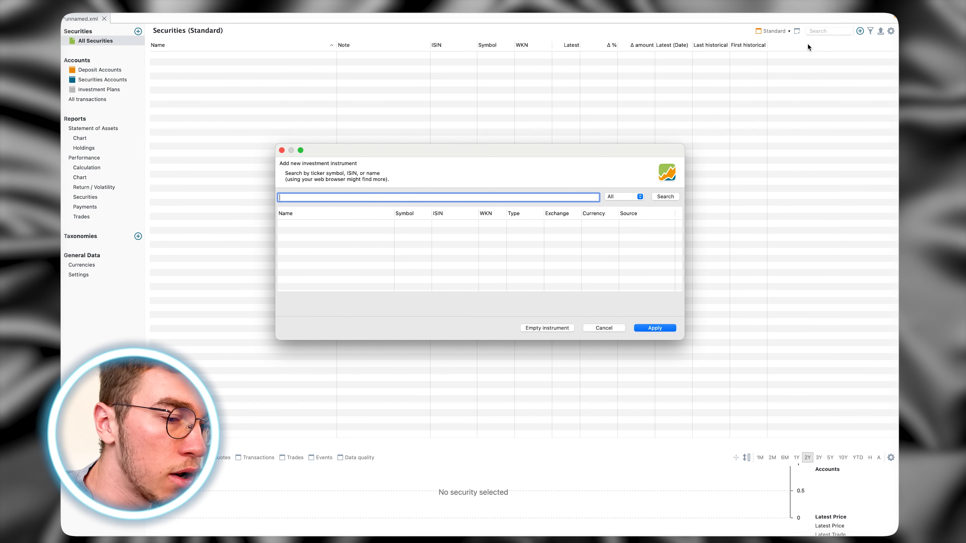
type("AAPI")
key("Return")
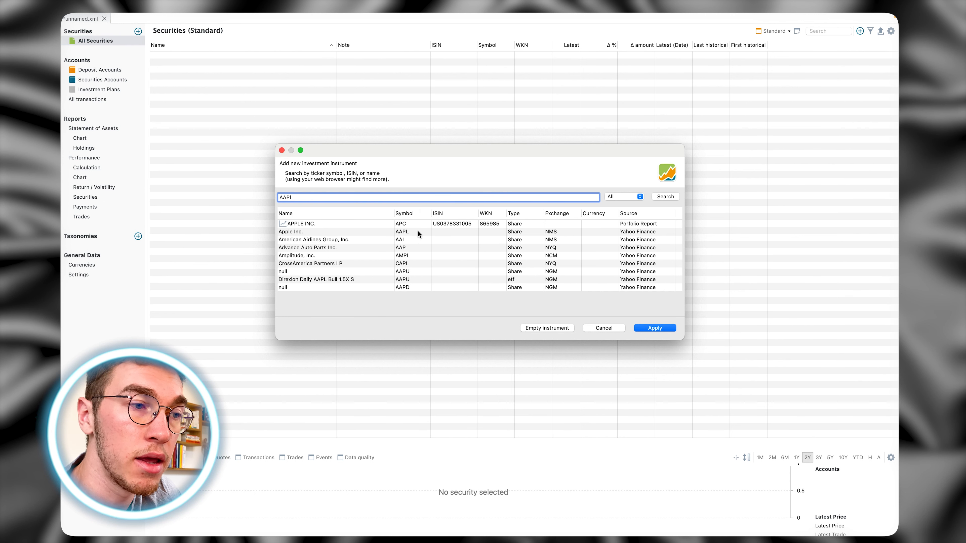
left_click(531, 232)
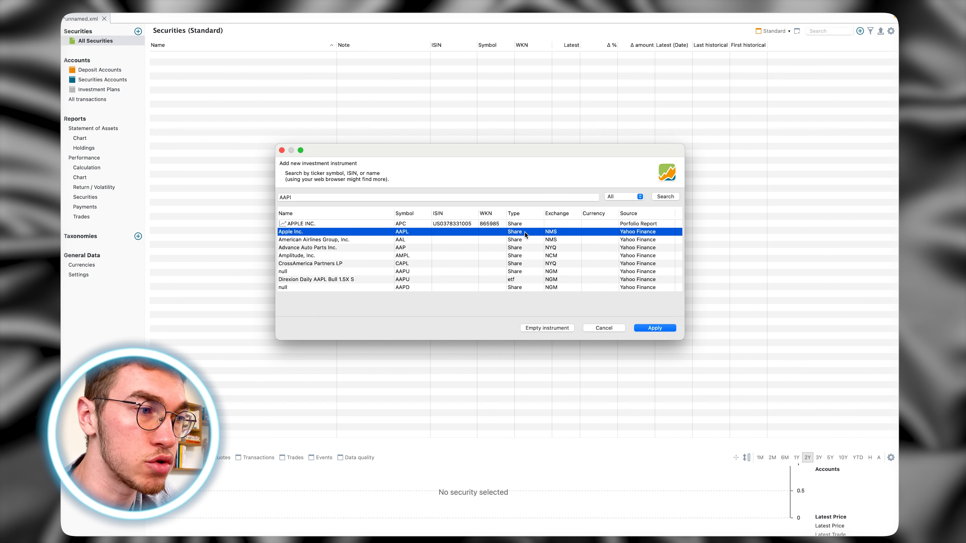
left_click(658, 328)
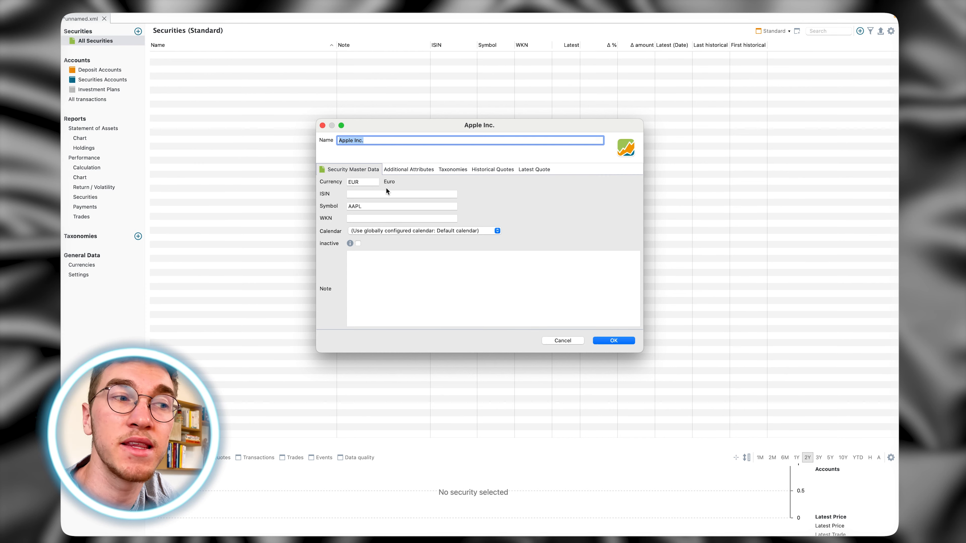
- Set the currency of the Apple Inc. security to USD (United States dollar)
left_click(370, 182)
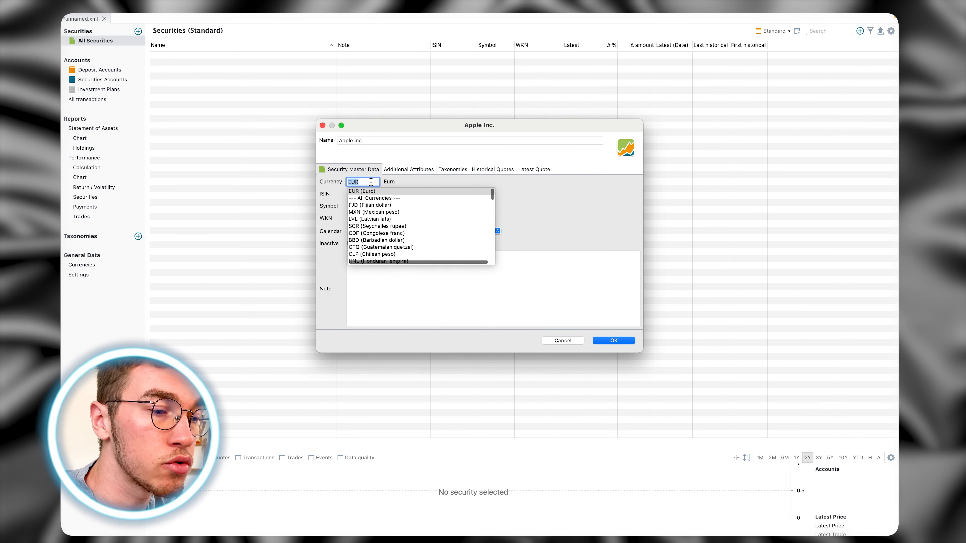
type("USD")
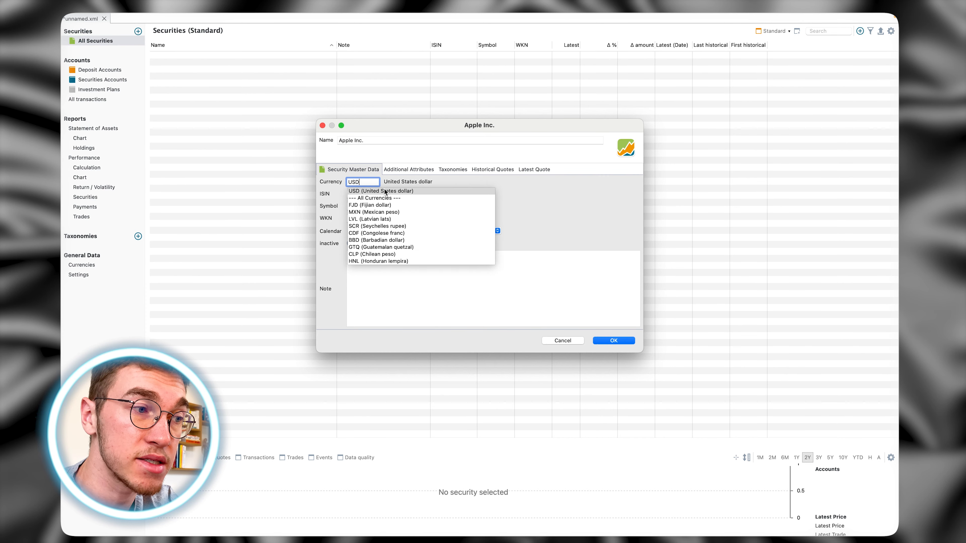
key("Down")
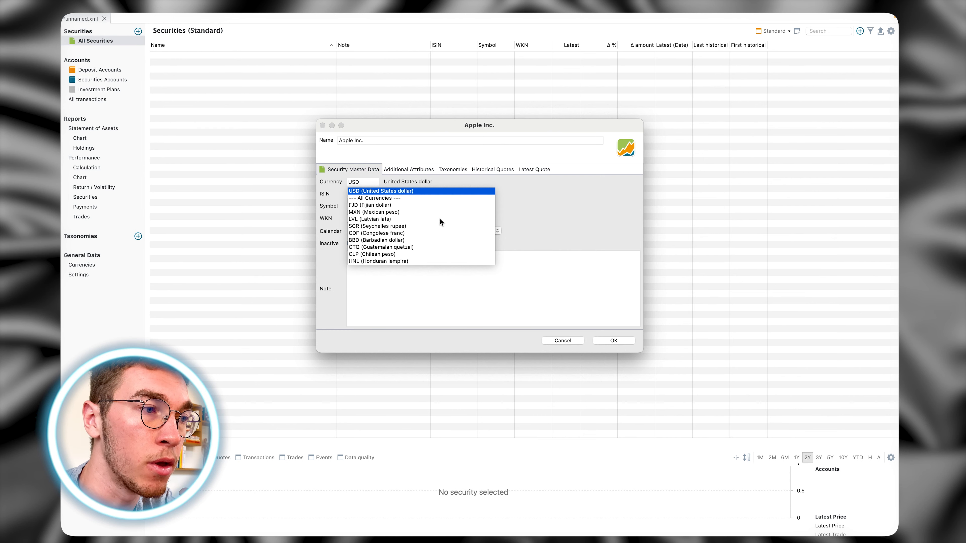
left_click(417, 192)
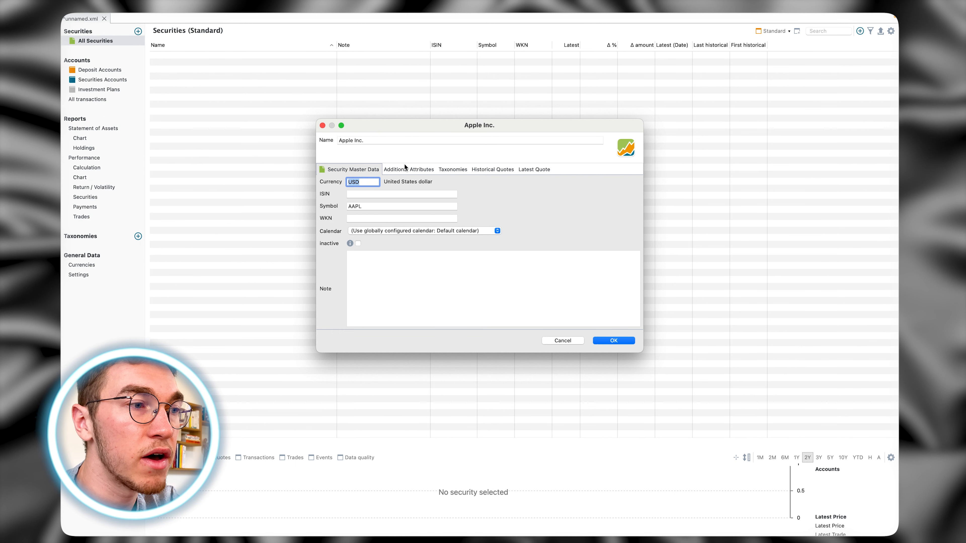
- Keep Yahoo Finance with exchange AAPL (default) as the historical quote feed, review the quotes and save the Apple Inc. security
left_click(508, 170)
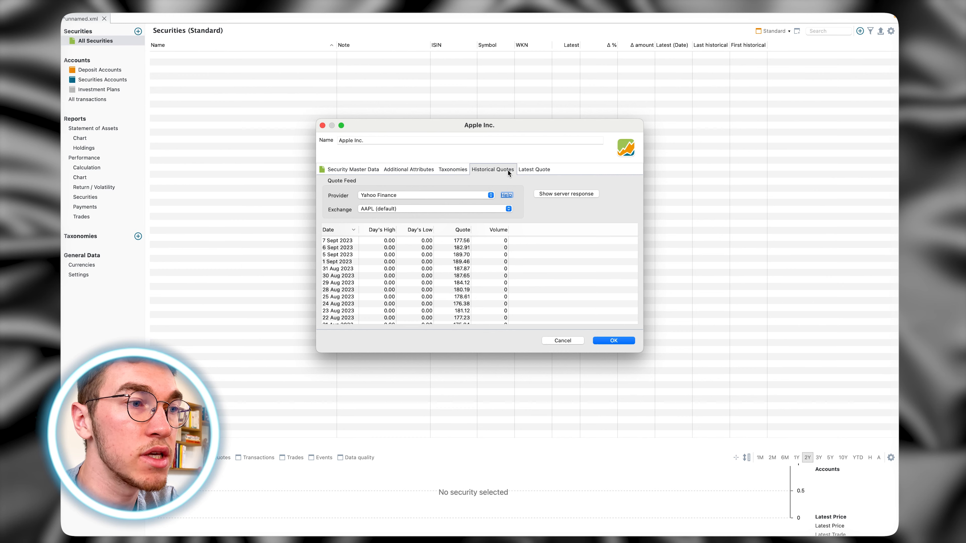
left_click(398, 195)
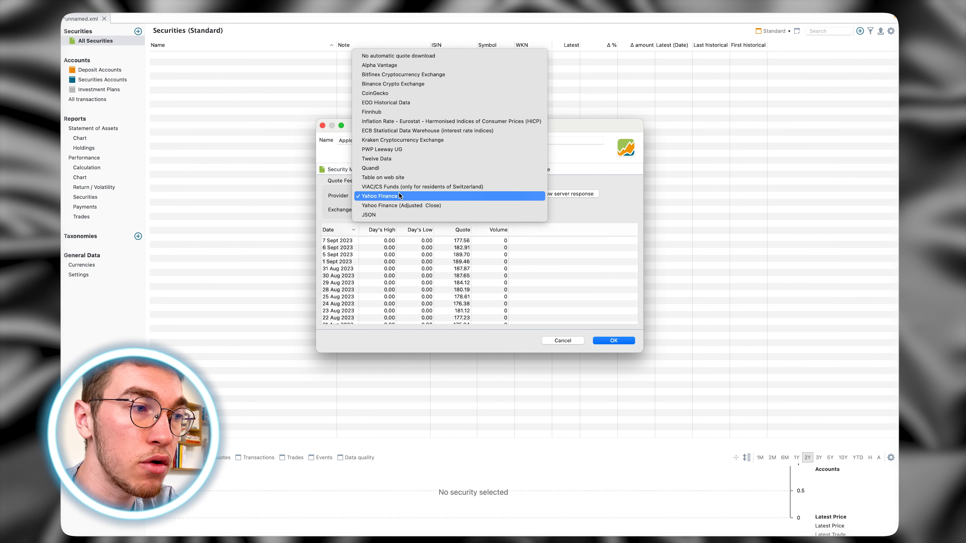
left_click(396, 196)
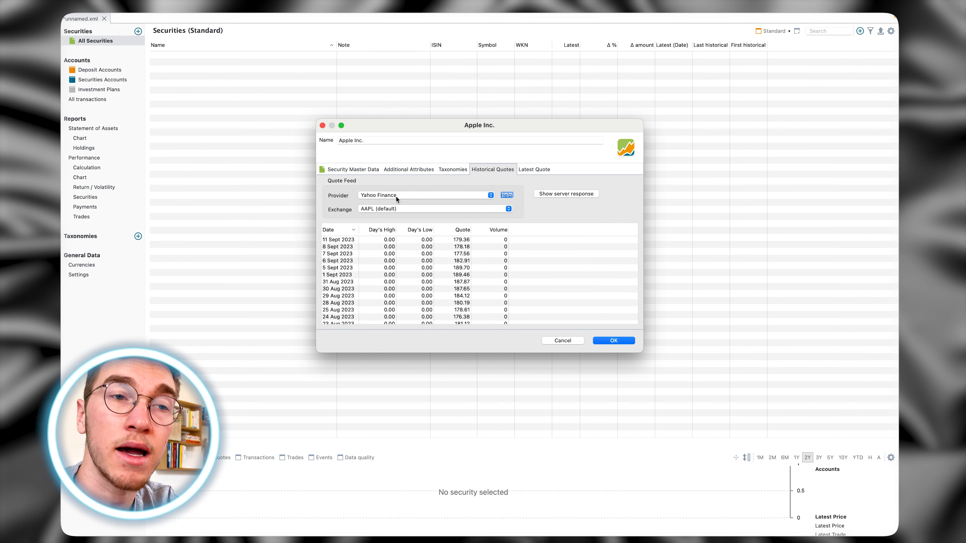
left_click(385, 210)
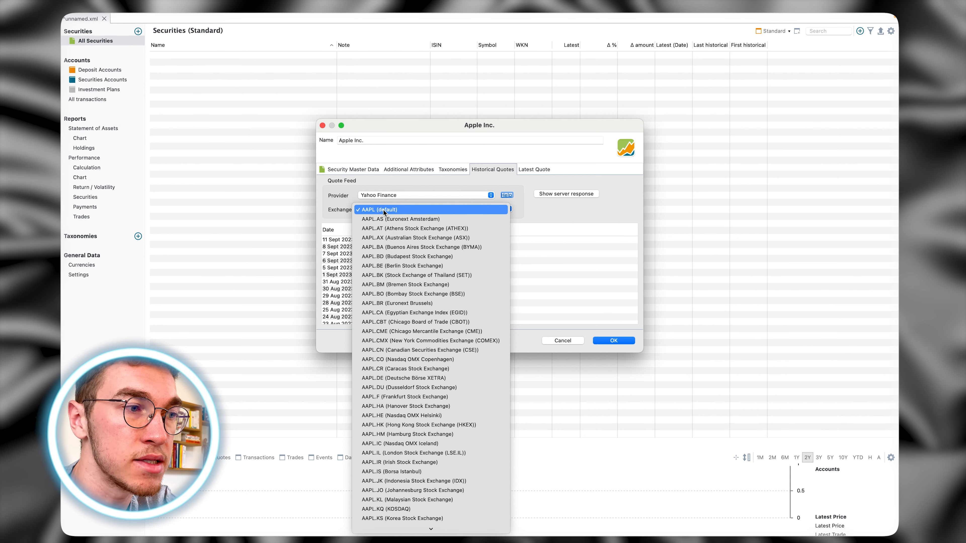
left_click(384, 210)
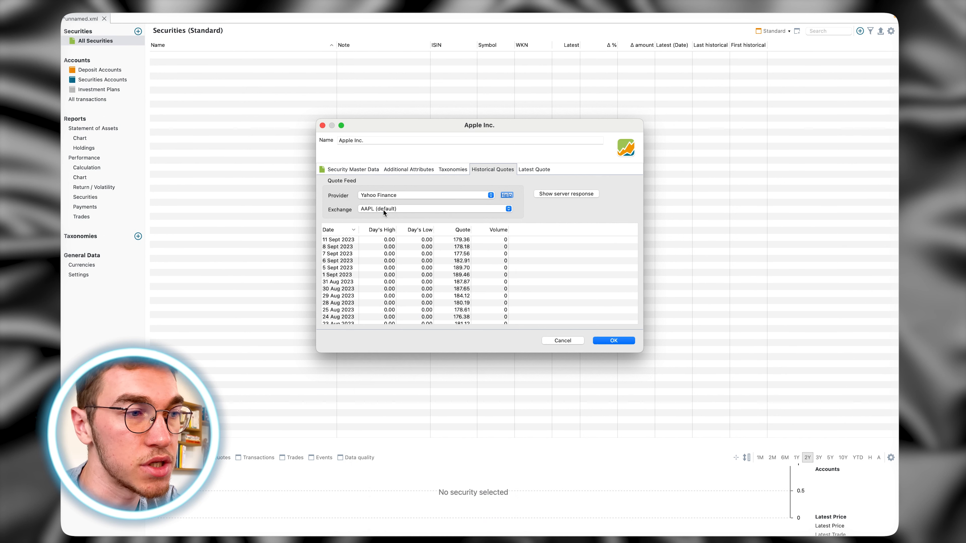
scroll(443, 259, "down", 5)
scroll(443, 259, "up", 5)
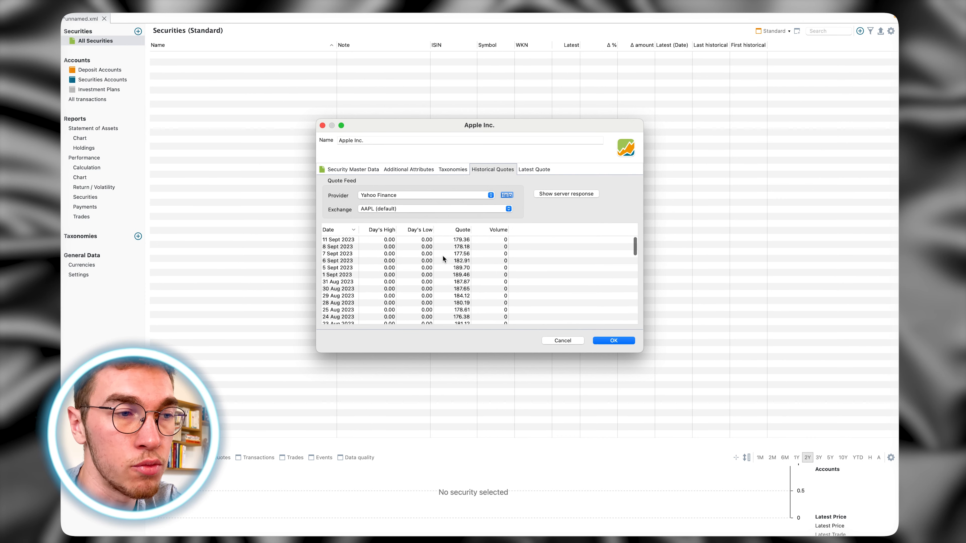
left_click(613, 341)
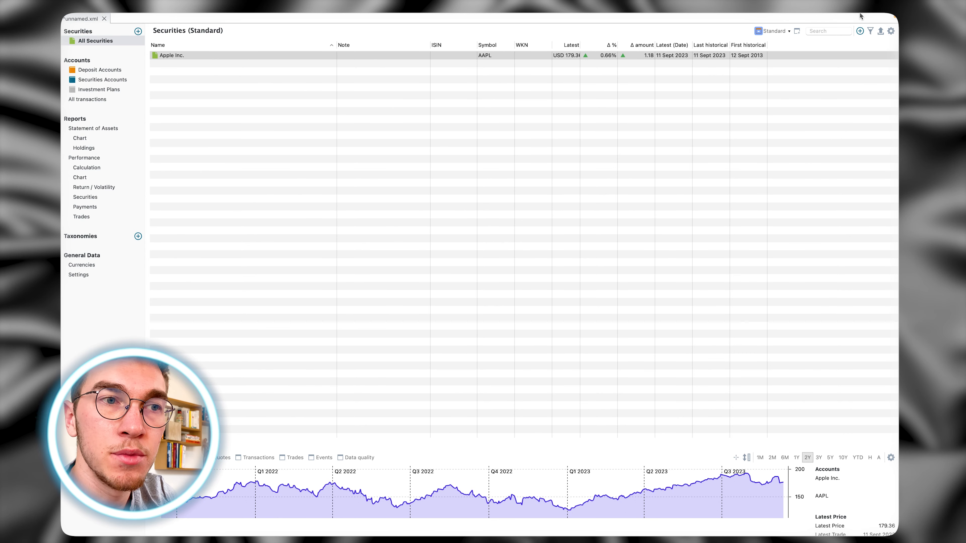
- Start adding a new instrument, search for the ticker symbol O and look through the results for the matching share
mouse_move(856, 23)
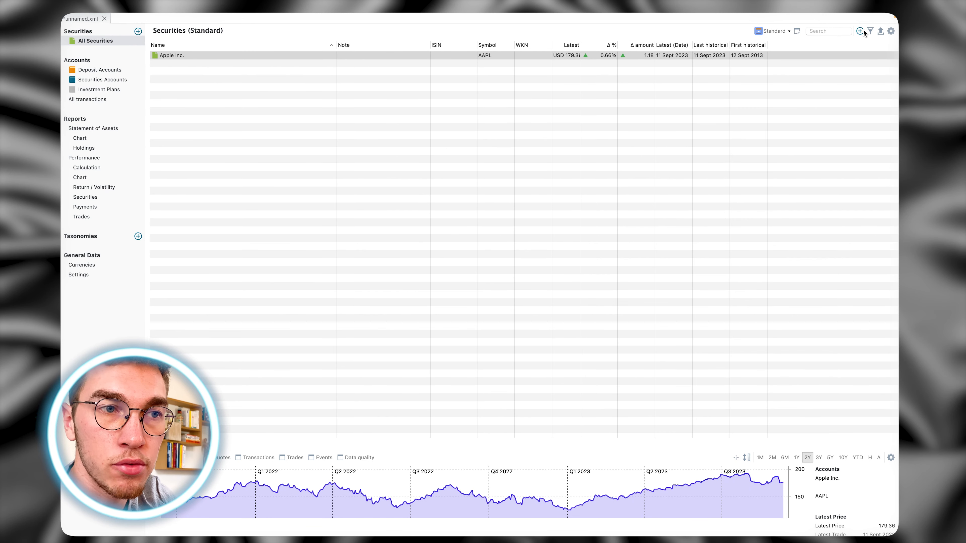
left_click(859, 31)
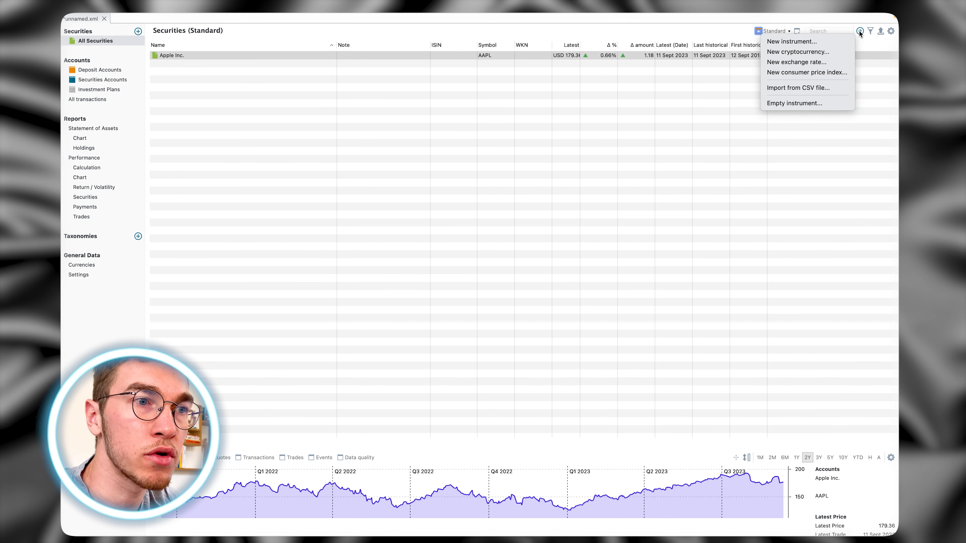
left_click(807, 40)
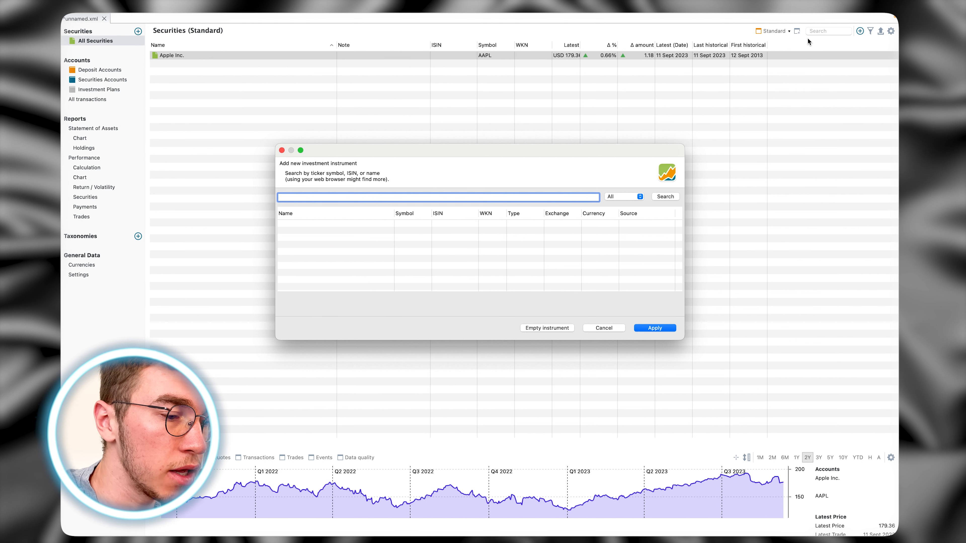
key("super+v")
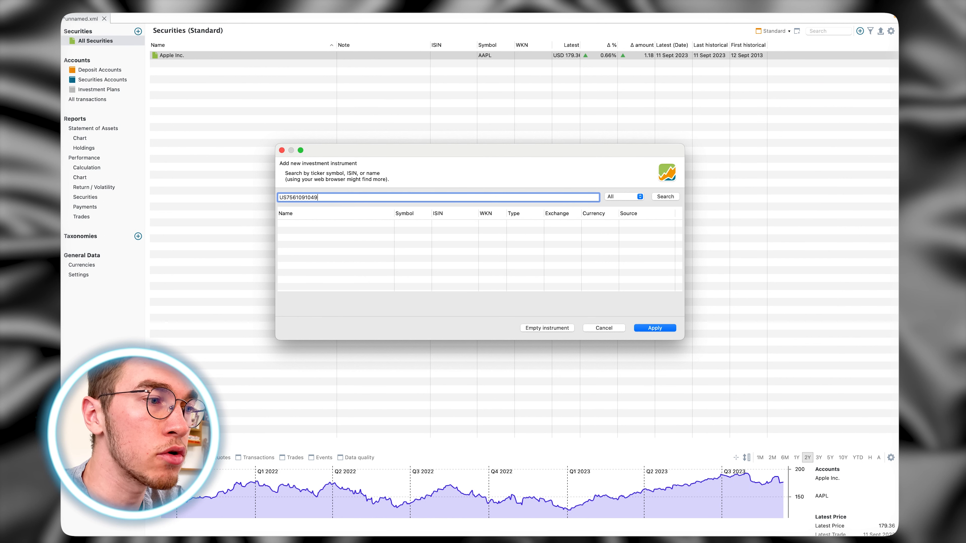
key("super+BackSpace")
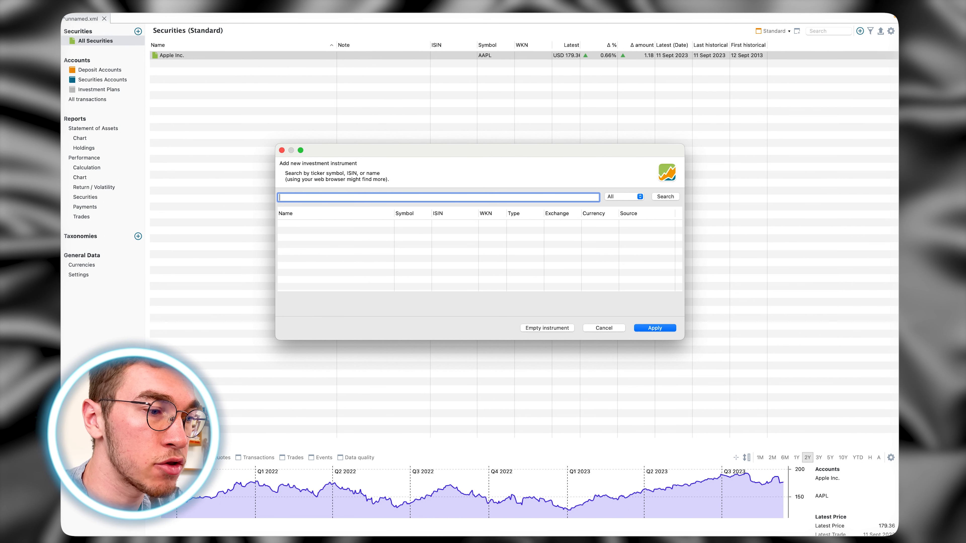
type("O")
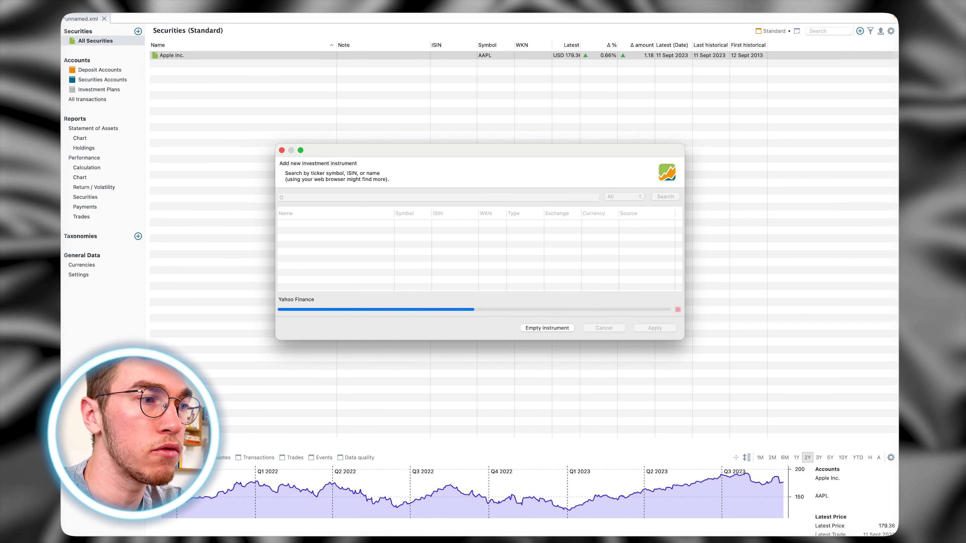
scroll(399, 283, "down", 5)
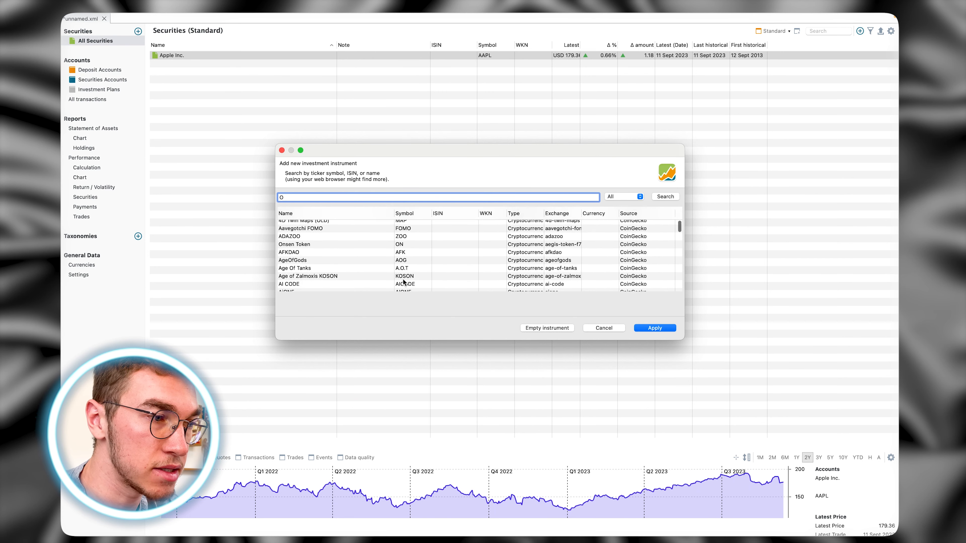
scroll(401, 277, "up", 5)
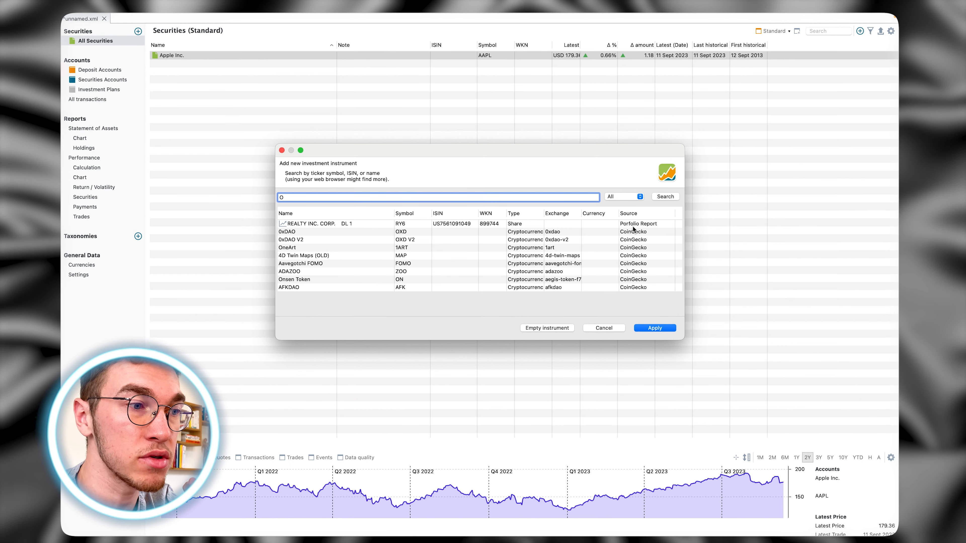
scroll(526, 241, "down", 4)
scroll(526, 242, "down", 15)
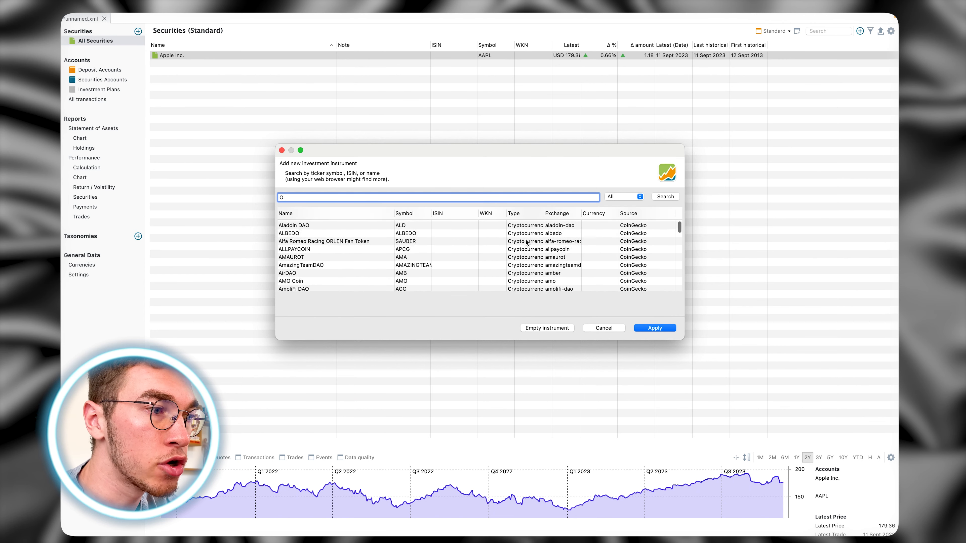
scroll(526, 239, "down", 4)
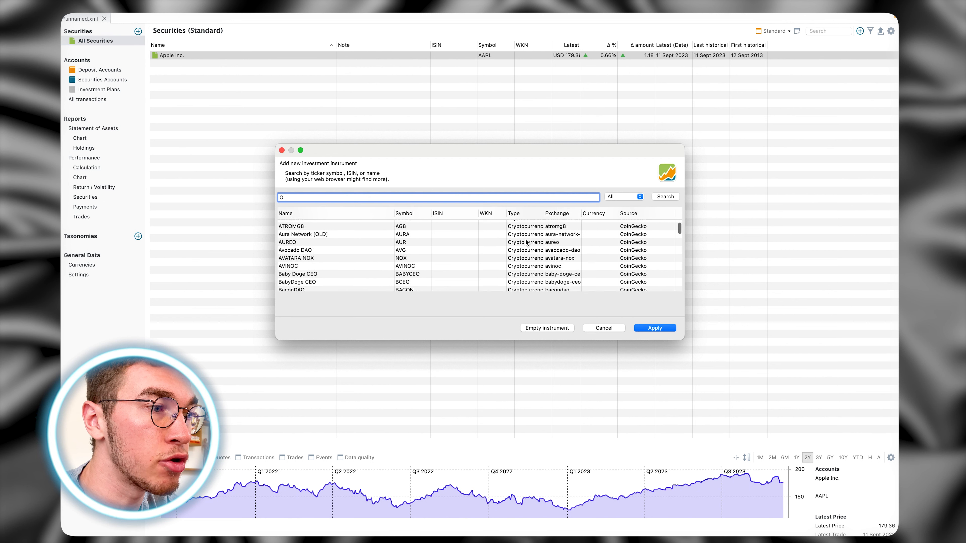
double_click(389, 197)
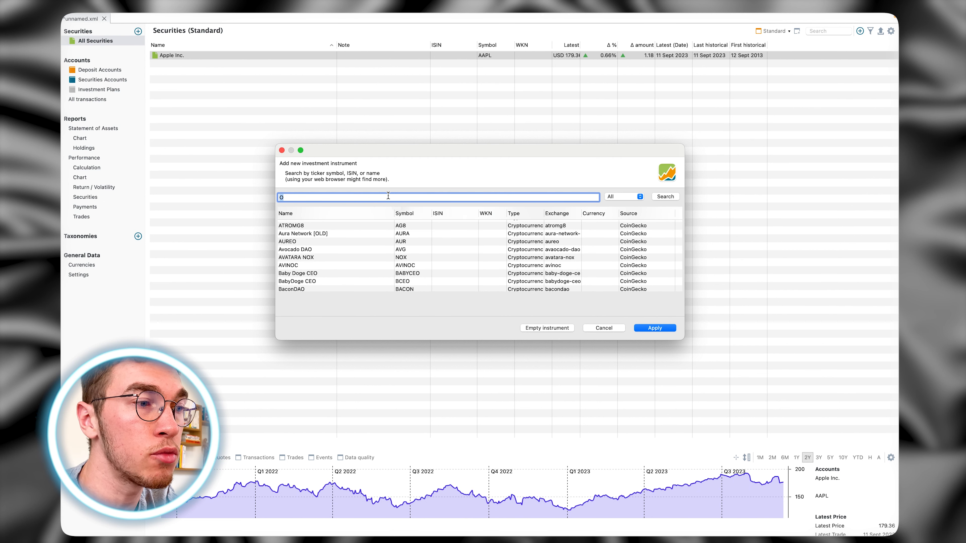
key("BackSpace")
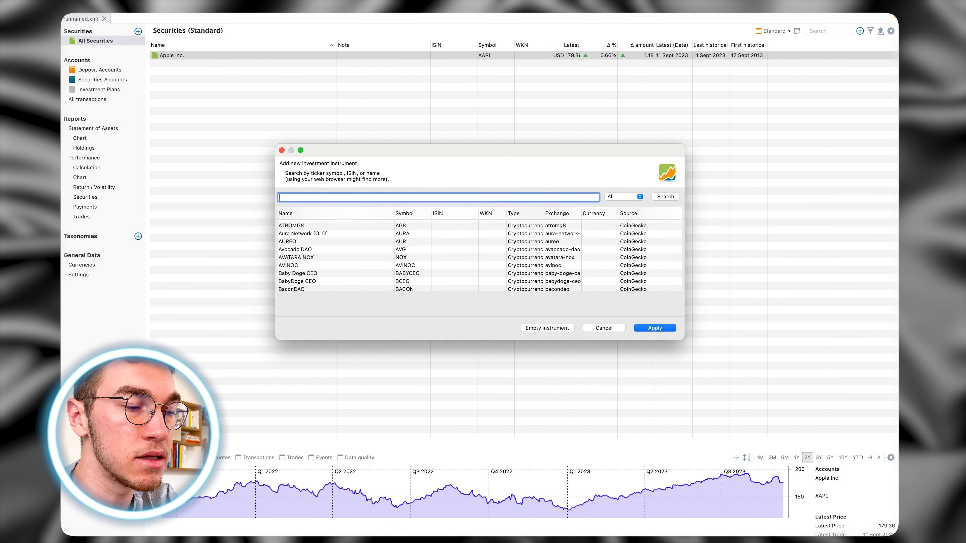
key("super+v")
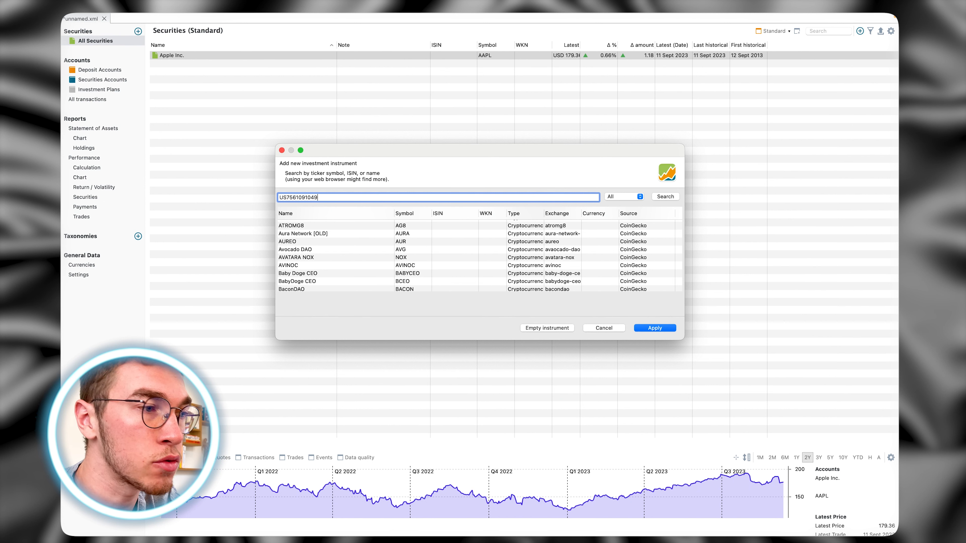
key("Return")
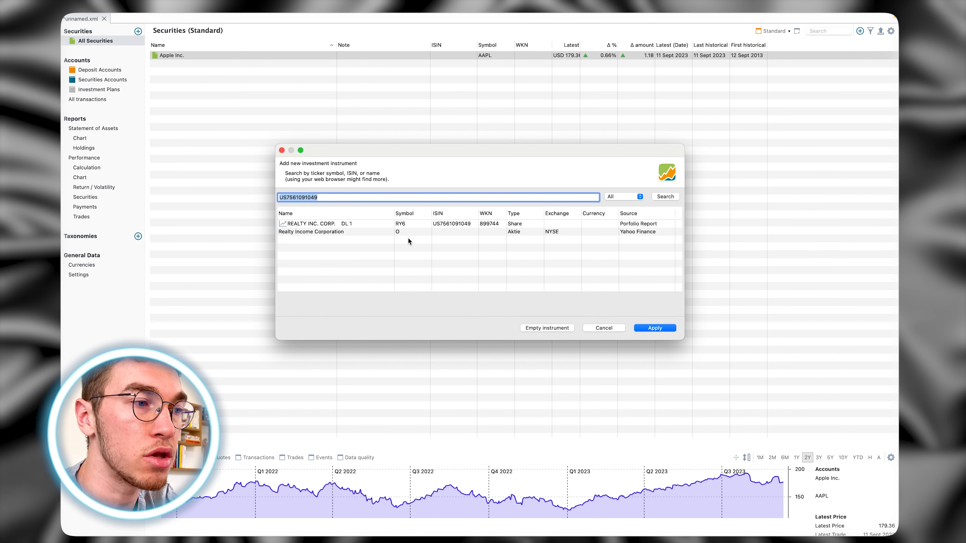
left_click(628, 233)
left_click(661, 326)
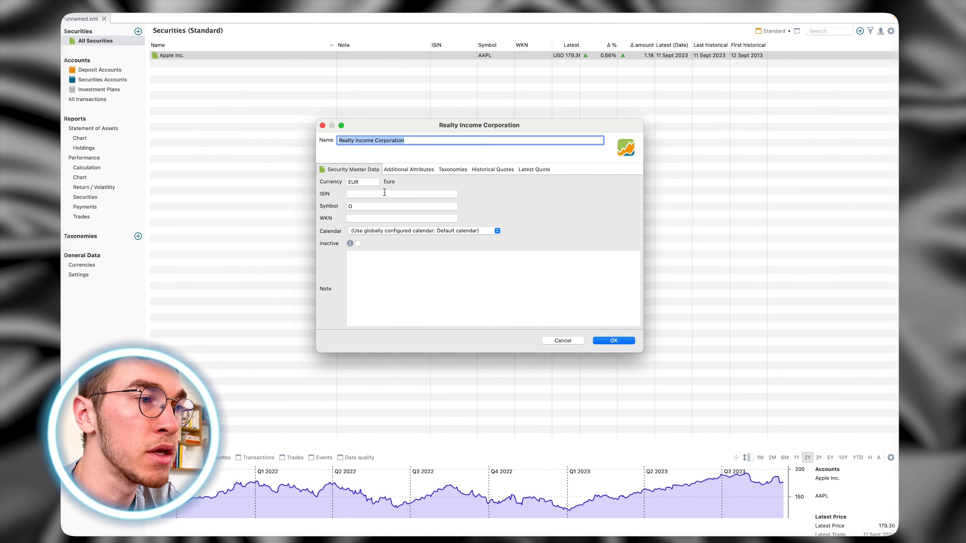
left_click(408, 142)
double_click(391, 141)
key("BackSpace")
key("BackSpace")
key("BackSpace")
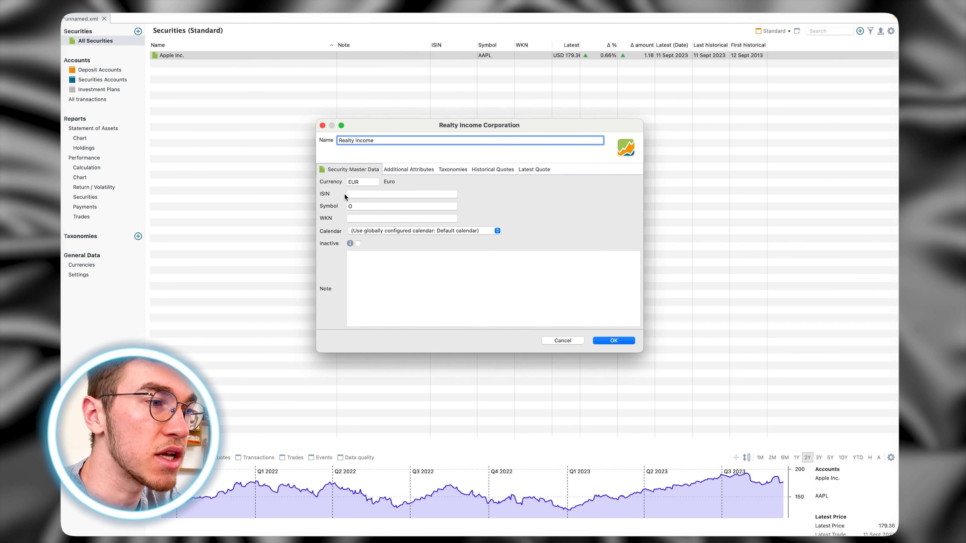
left_click(360, 196)
key("super+v")
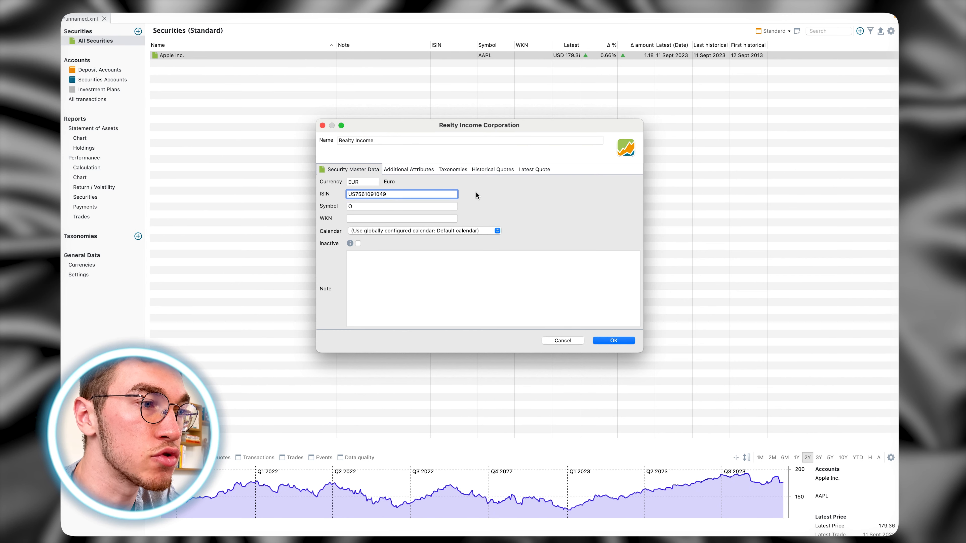
- Set the currency of the Realty Income security to USD (United States dollar)
left_click(351, 183)
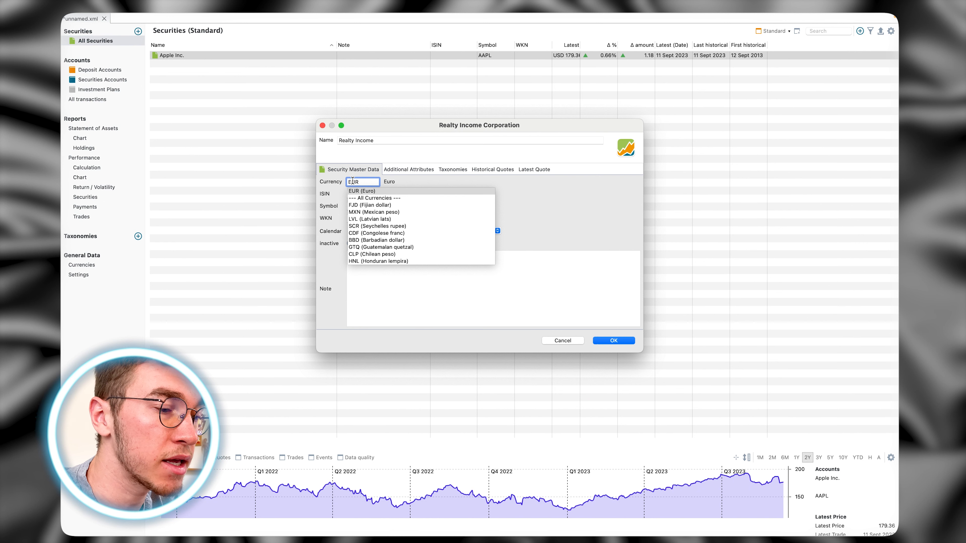
double_click(352, 183)
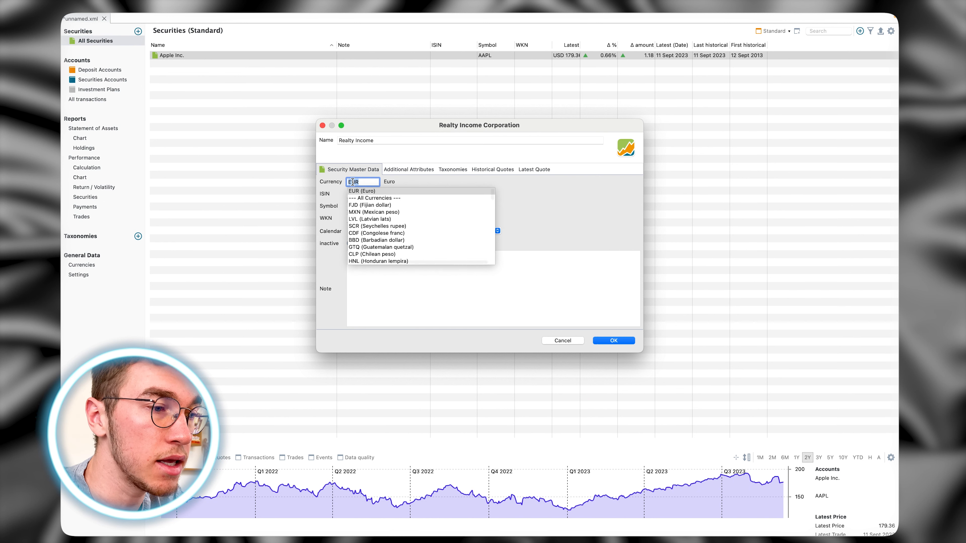
type("USD")
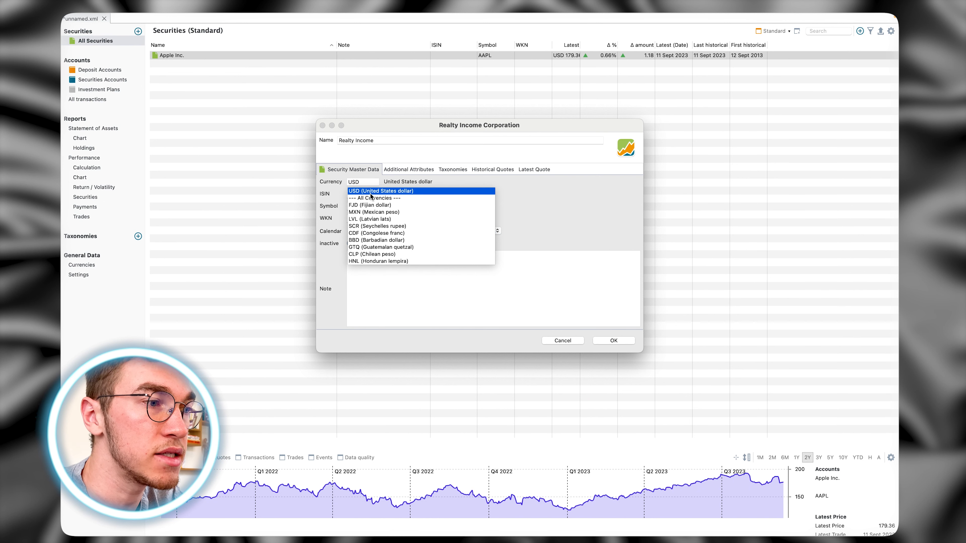
left_click(365, 191)
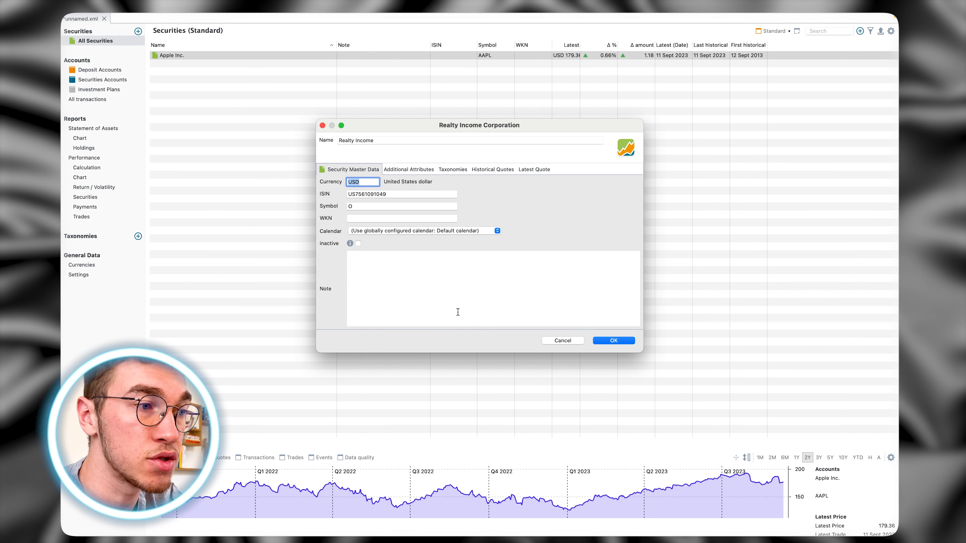
- Review Realty Income's historical quotes from Yahoo Finance with exchange O (default) and save the security
left_click(485, 172)
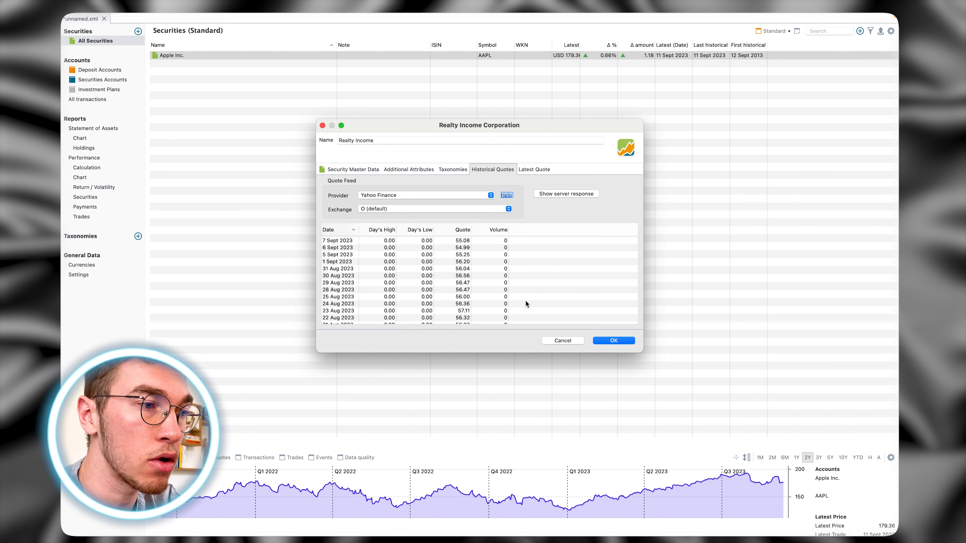
scroll(526, 301, "down", 2)
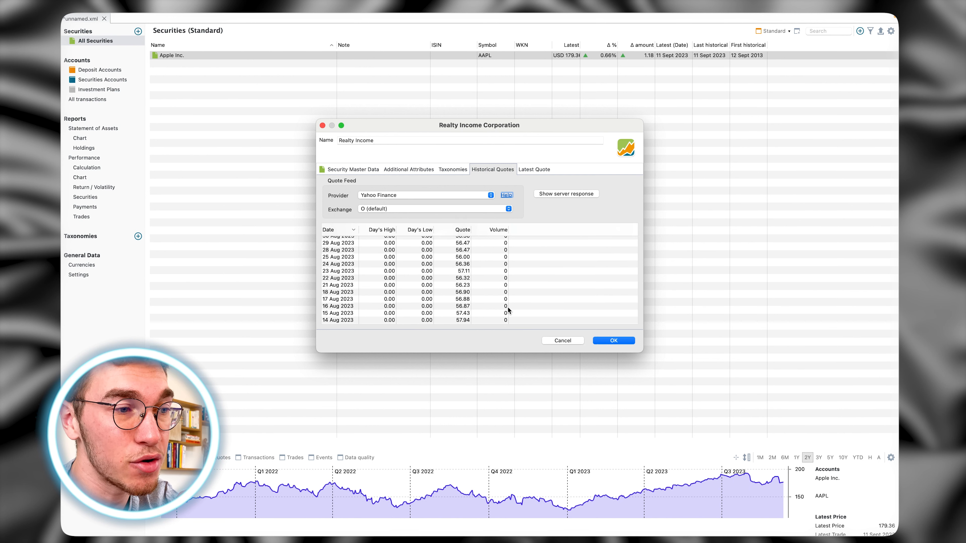
left_click(615, 341)
- Create another new instrument by searching for PFE and choosing Pfizer, Inc. (PFE, NYQ) from Yahoo Finance
left_click(860, 32)
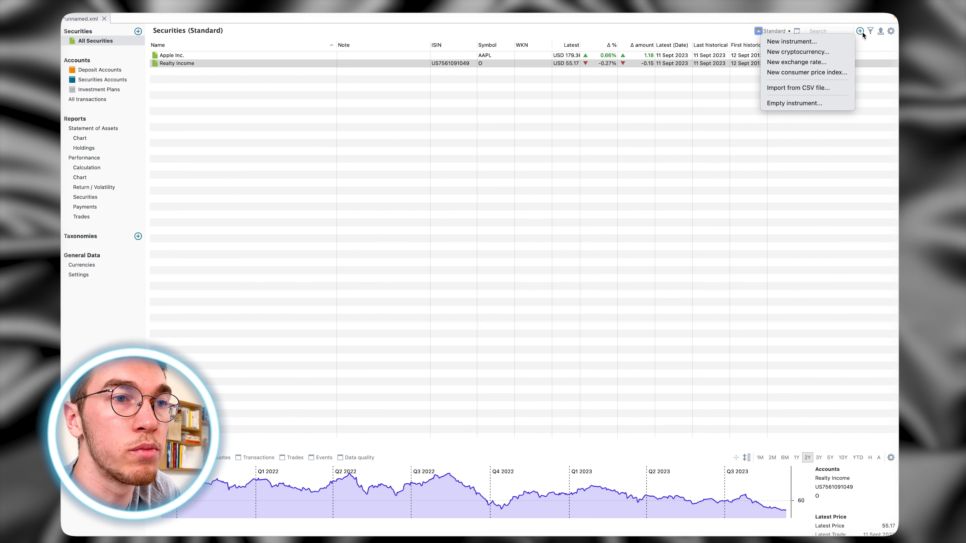
left_click(799, 40)
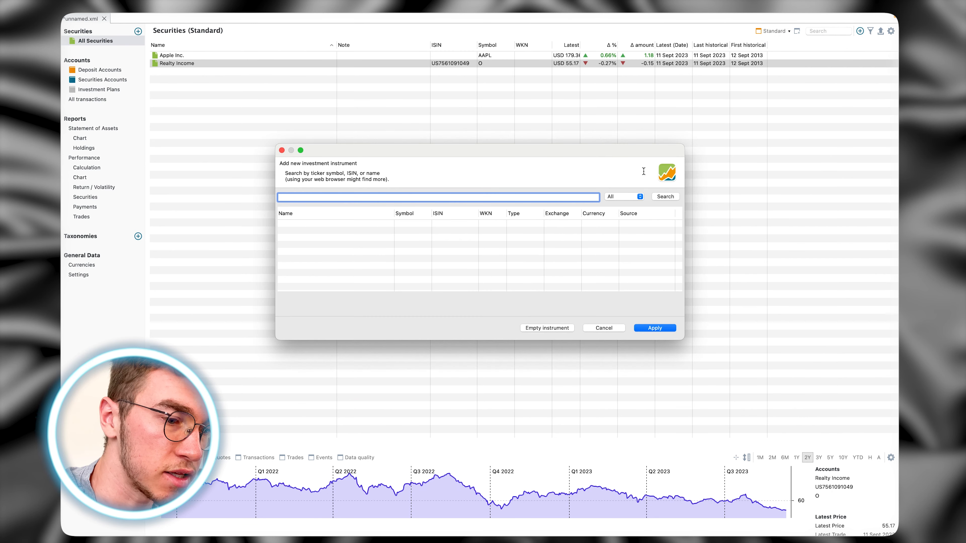
type("PFE")
key("Return")
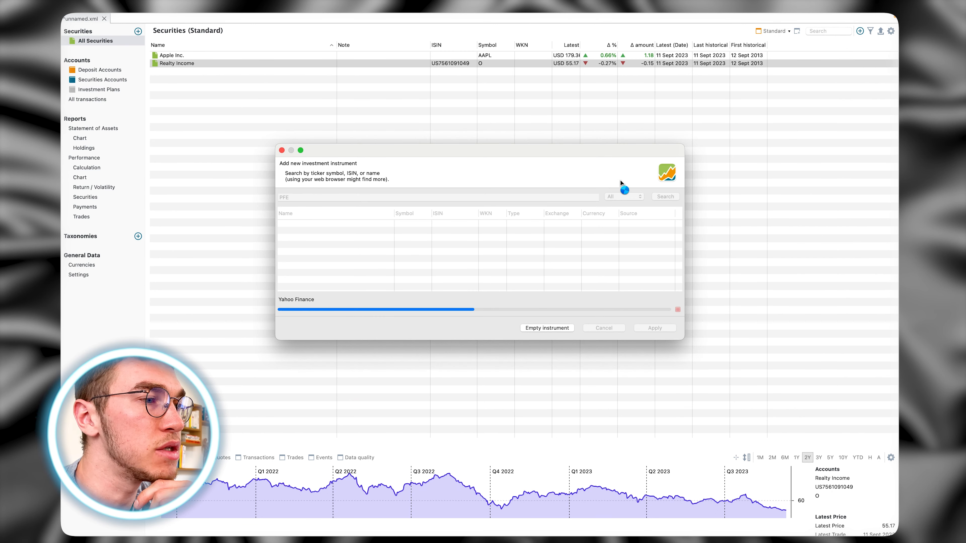
left_click(350, 232)
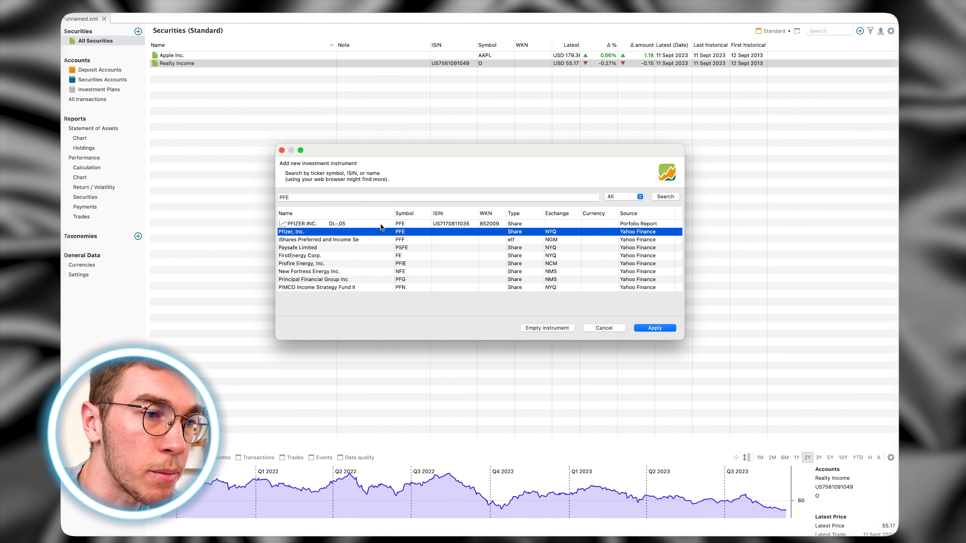
left_click(654, 328)
- Set the Pfizer, Inc. security's currency to USD, check its historical quotes and save it
left_click(365, 181)
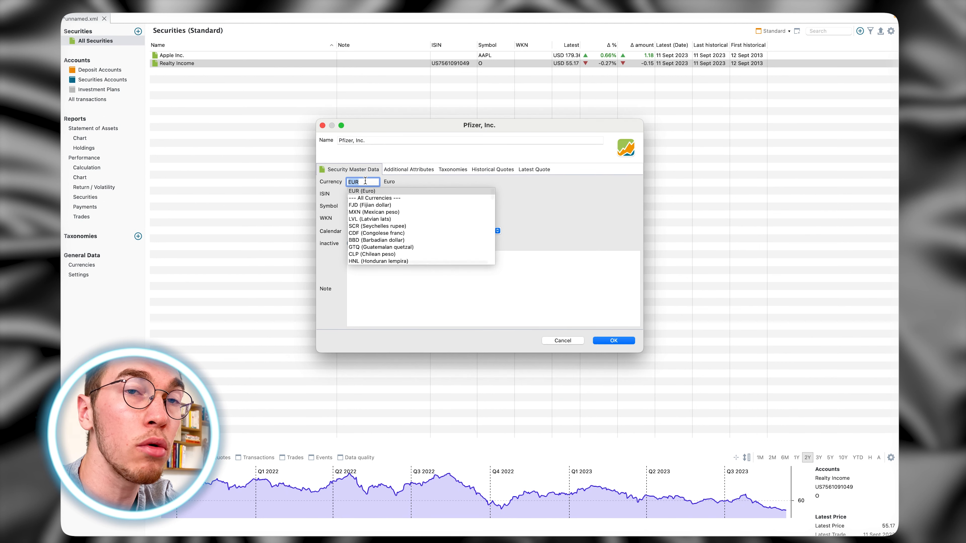
type("USD")
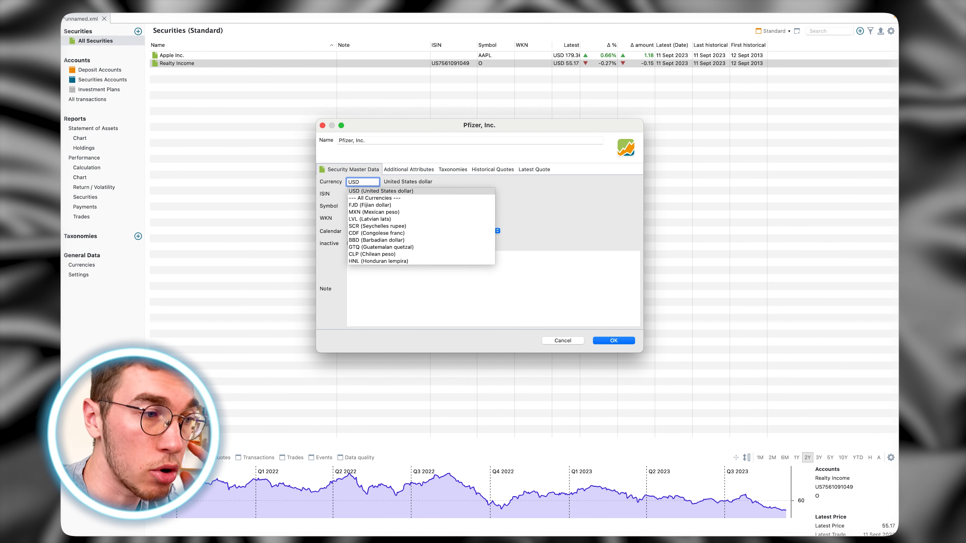
left_click(411, 191)
left_click(552, 275)
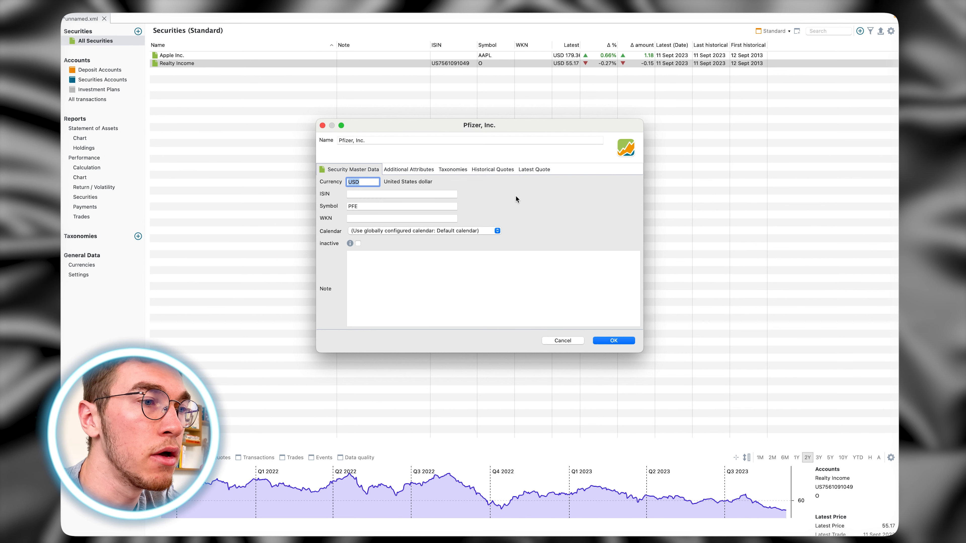
left_click(493, 170)
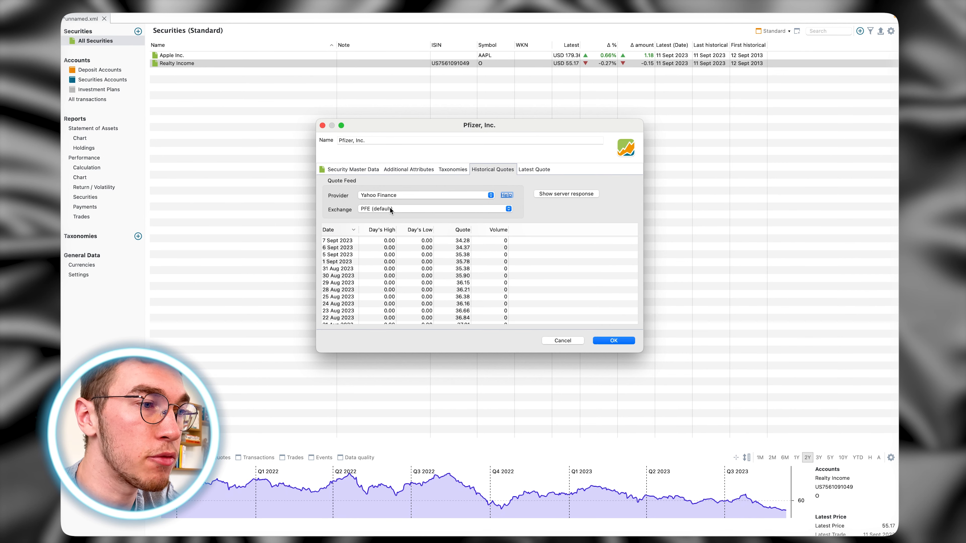
left_click(616, 343)
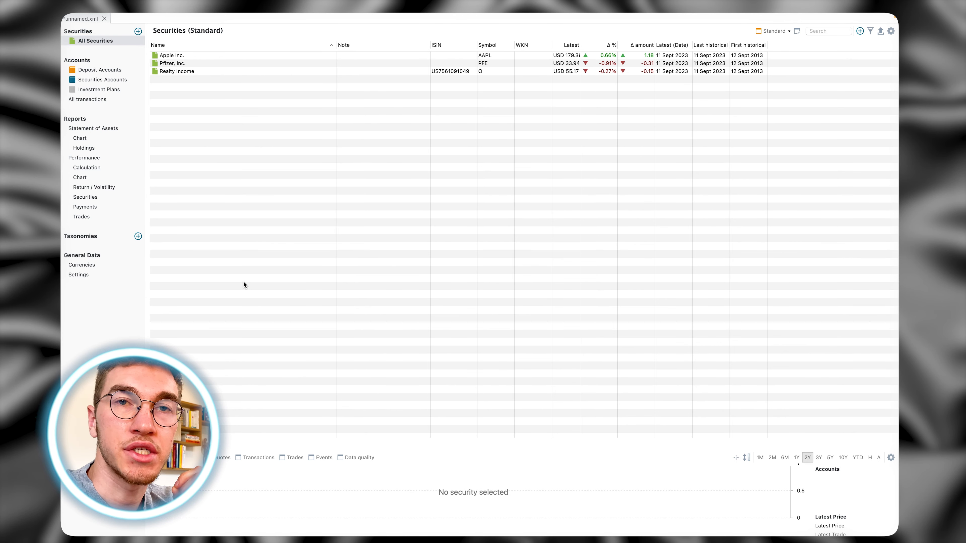
- Start a buy transaction for Apple Inc. using the Trade Republic securities account and the EUR cash account
left_click(171, 58)
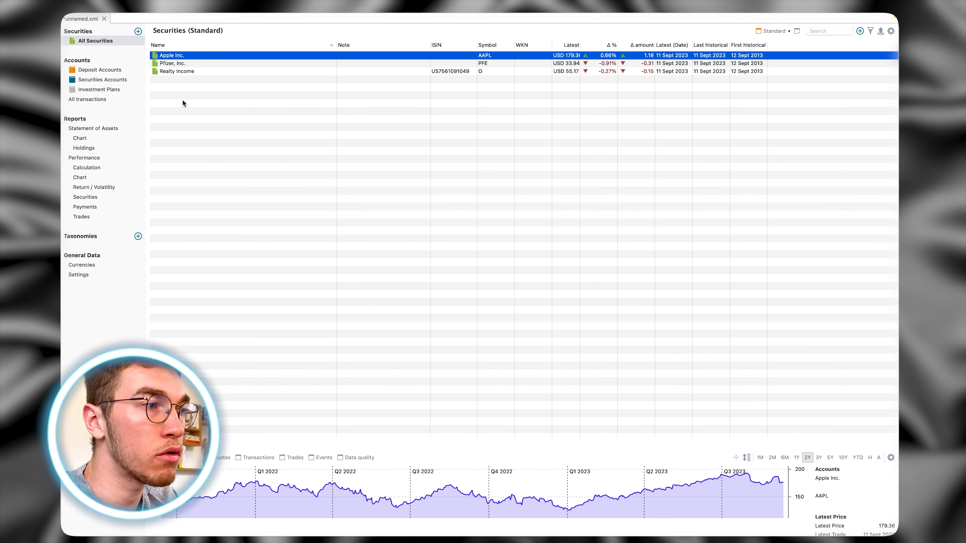
right_click(169, 56)
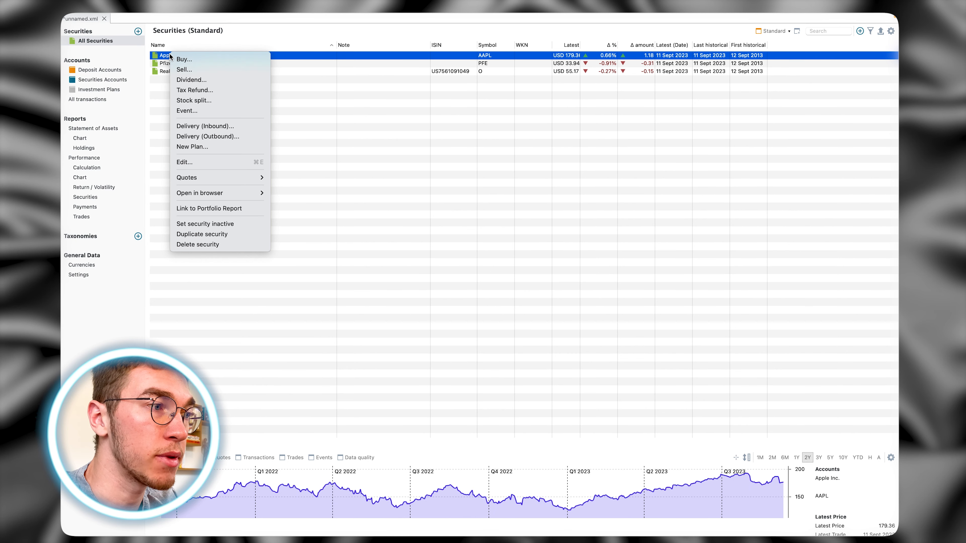
left_click(187, 61)
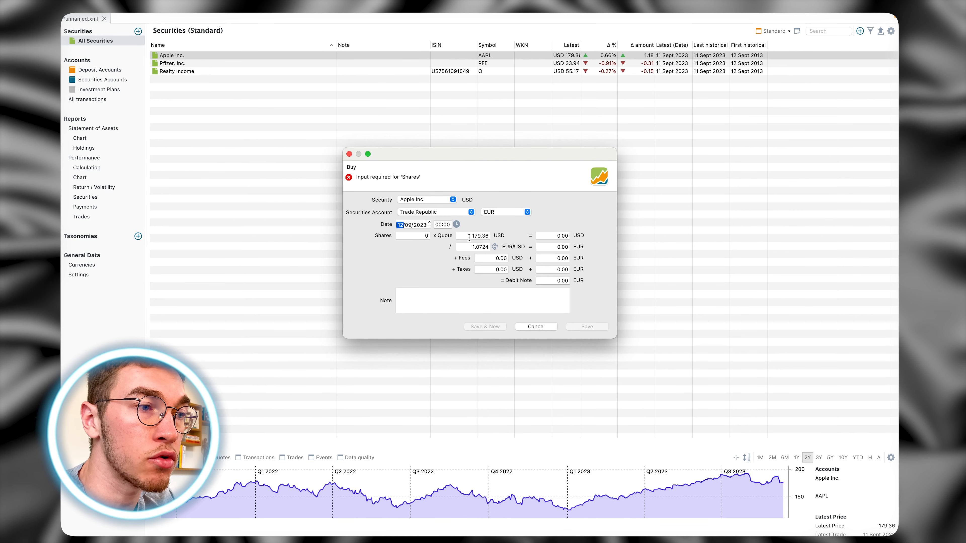
left_click(458, 211)
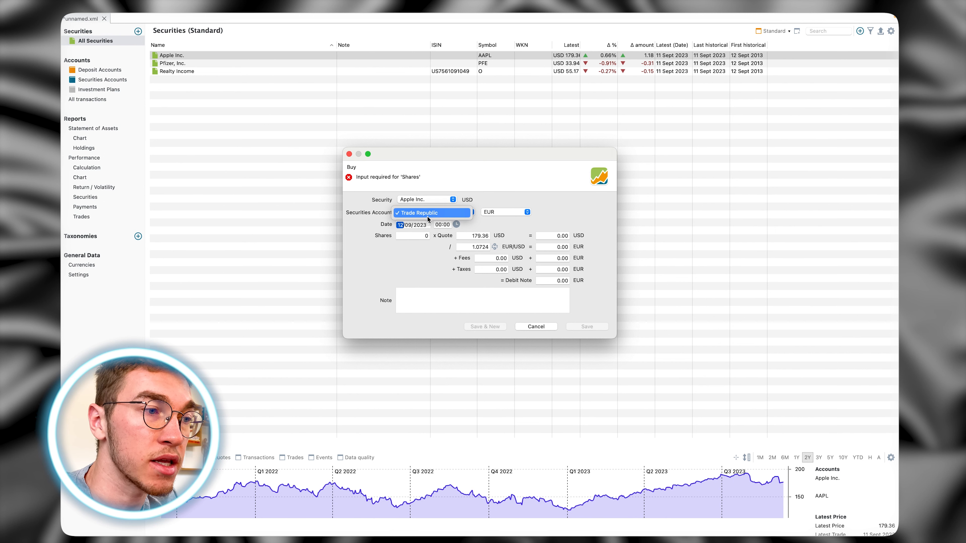
left_click(443, 216)
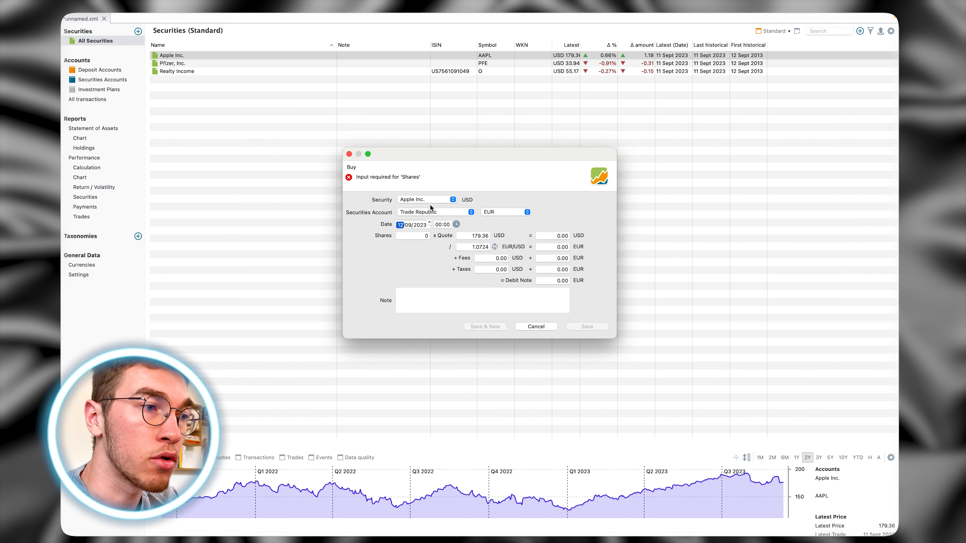
left_click(515, 214)
left_click(512, 214)
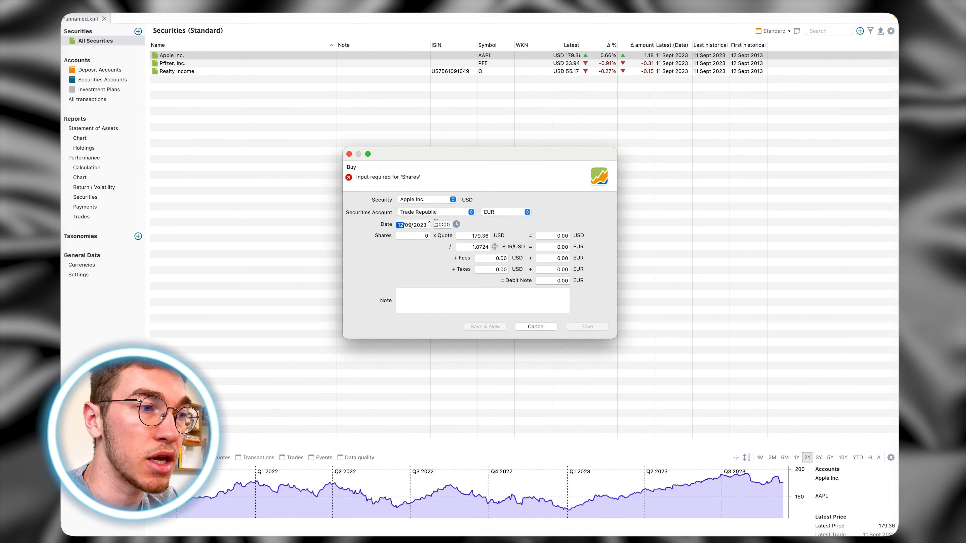
- Date the Apple purchase 12/06/2023, set 3 shares and a fee of 1 EUR, and save it
left_click(408, 225)
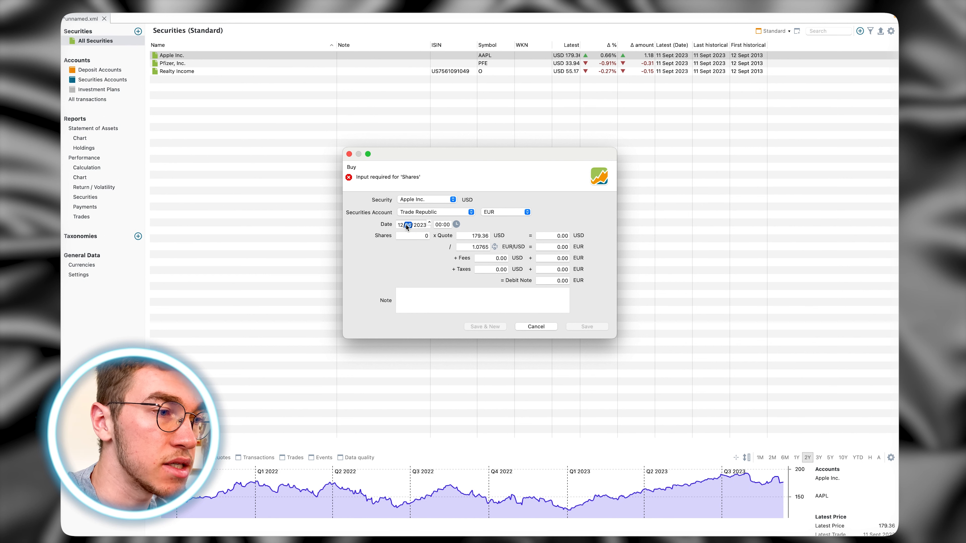
left_click(422, 237)
type("3")
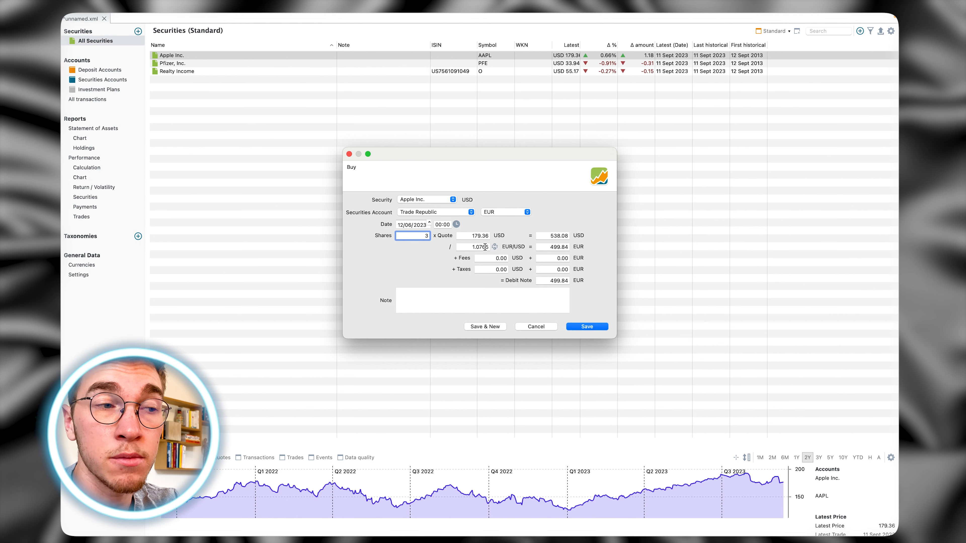
mouse_move(485, 248)
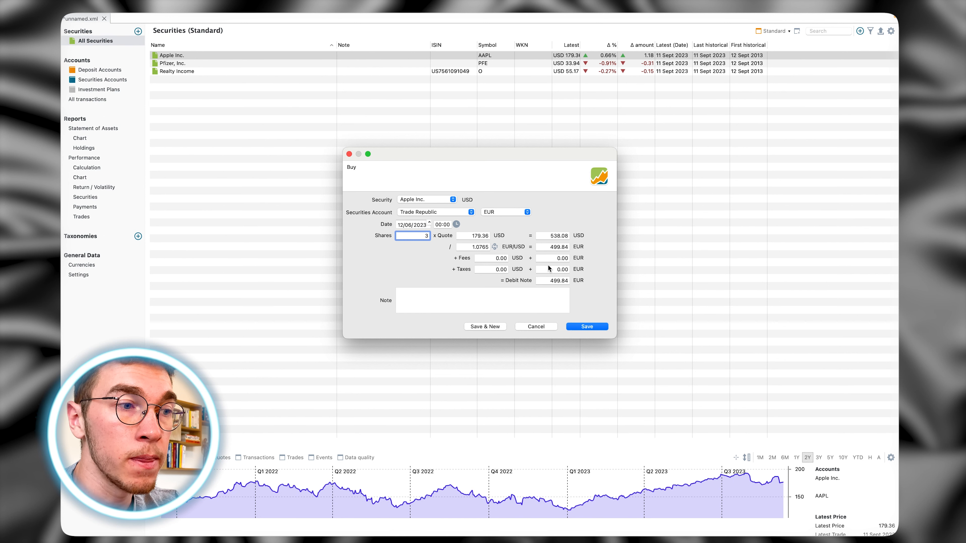
left_click(492, 261)
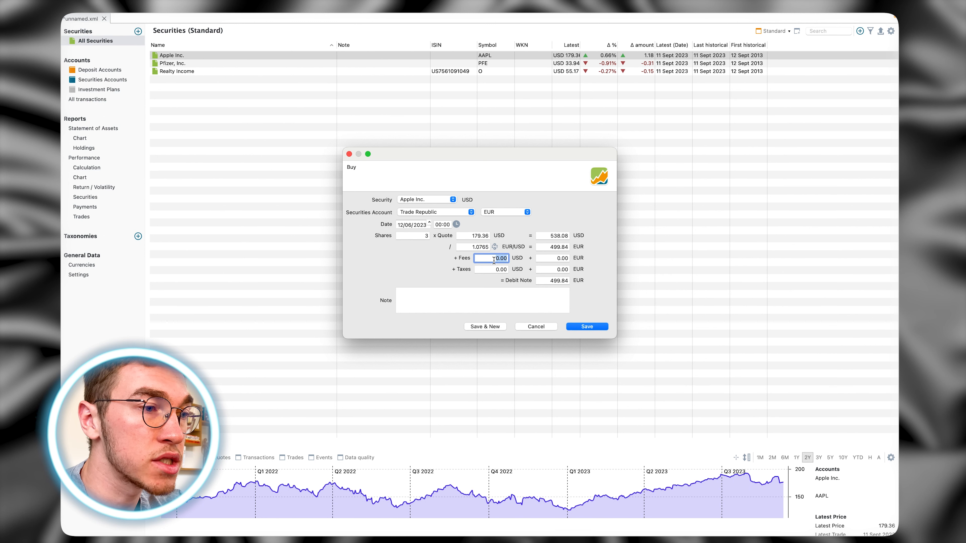
left_click(555, 261)
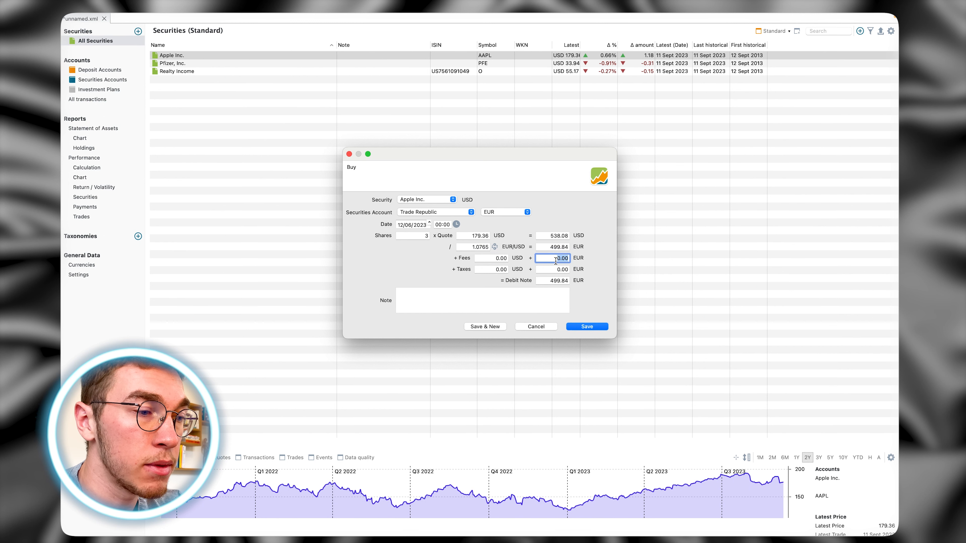
type("1")
key("Return")
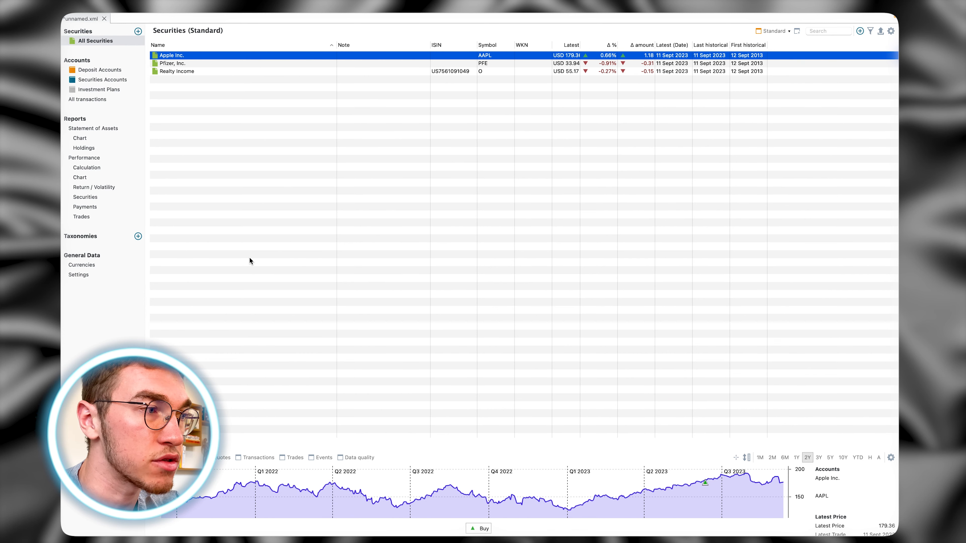
- Review the recorded Apple purchase among all transactions, checking its details in the transaction editor
left_click(91, 100)
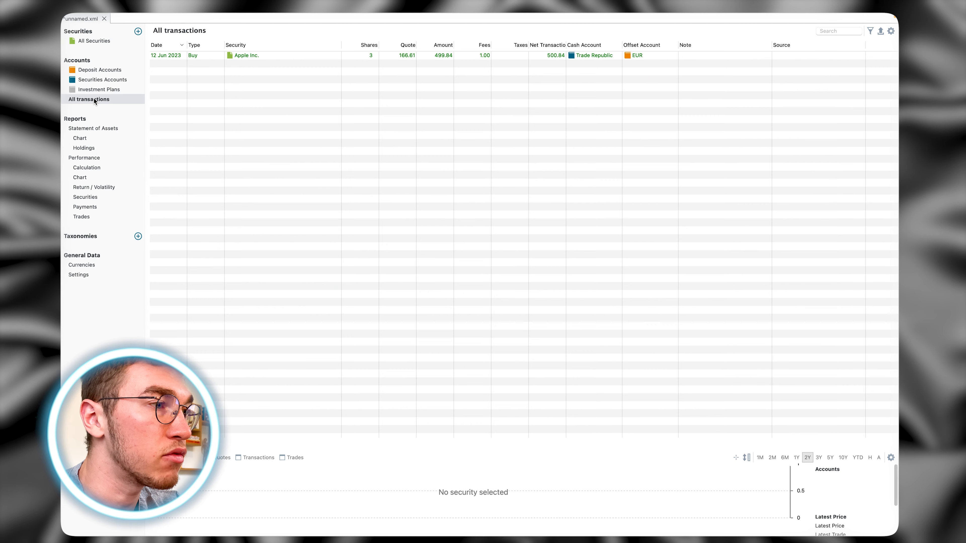
right_click(268, 59)
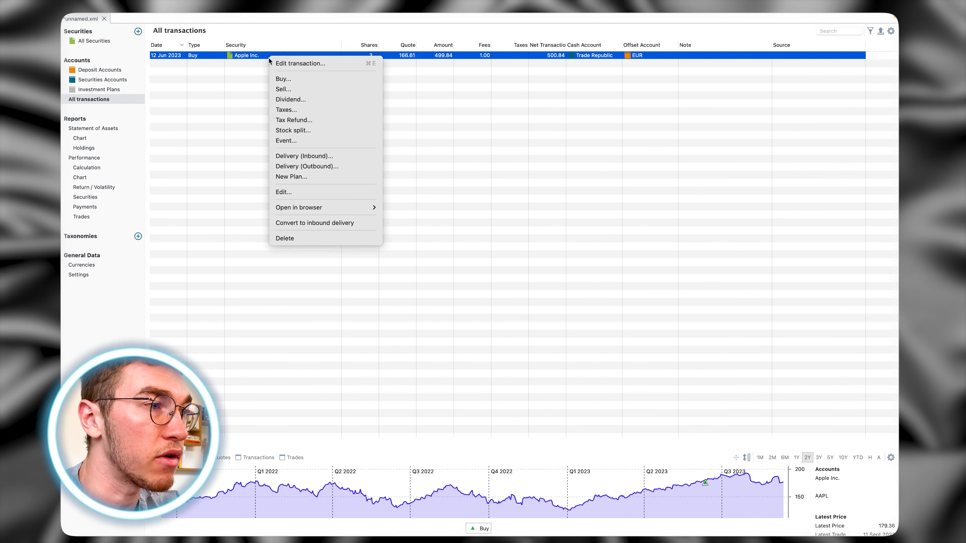
left_click(292, 64)
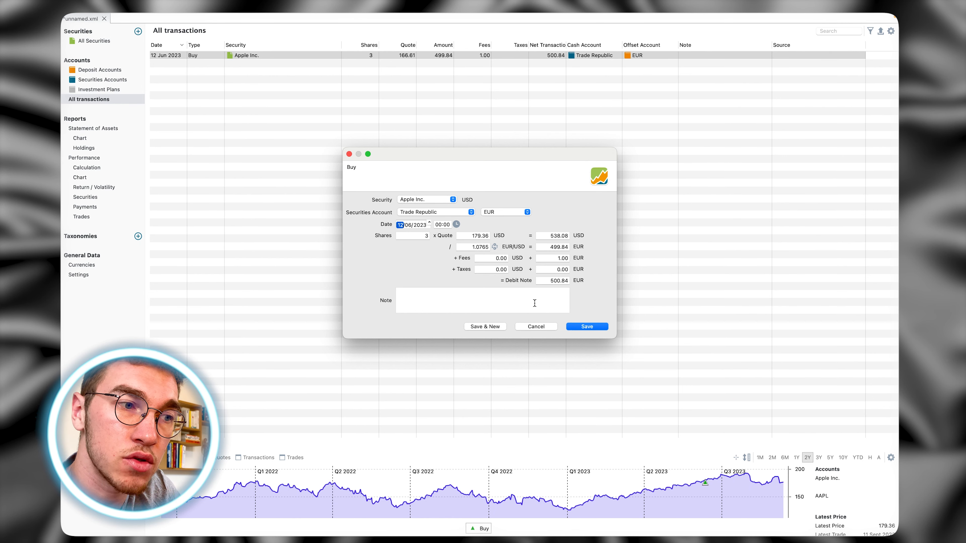
left_click(586, 327)
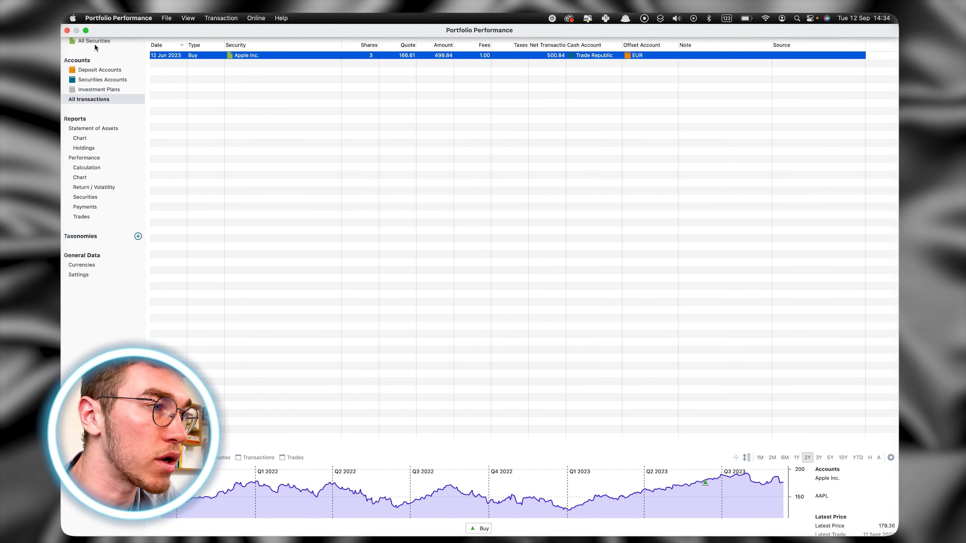
- Record a purchase of 3 Pfizer, Inc. shares dated 12/07/2023 with a fee of 1 EUR
left_click(95, 45)
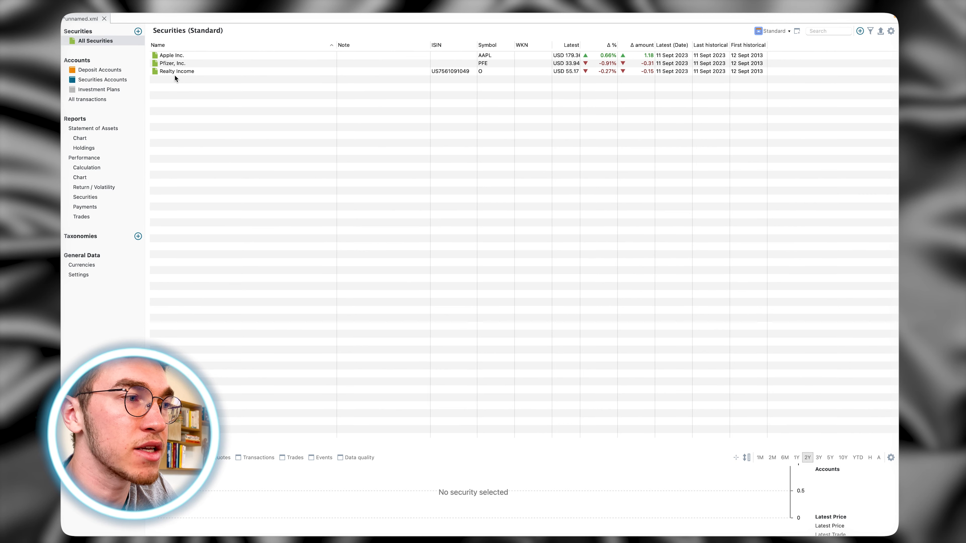
right_click(176, 63)
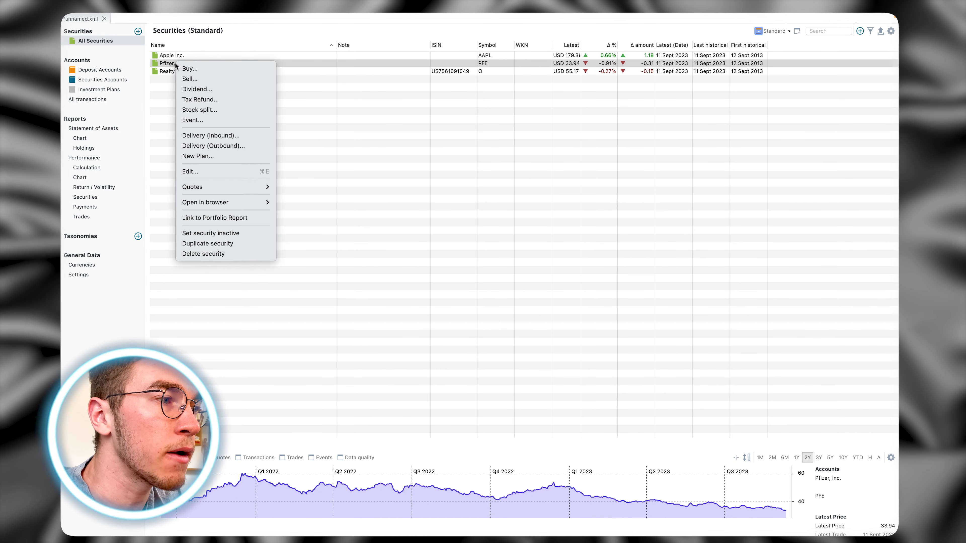
left_click(208, 70)
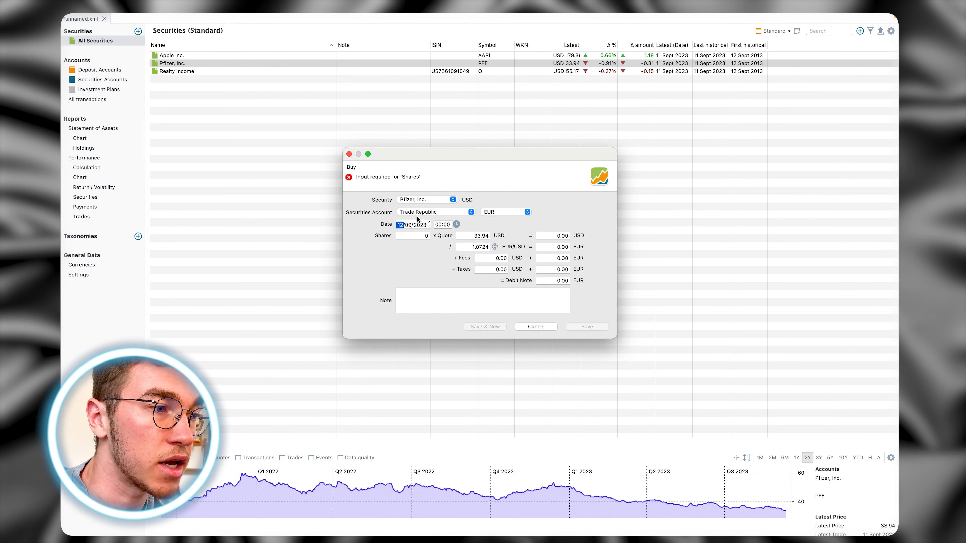
left_click(410, 227)
type("7")
left_click(428, 234)
type("3")
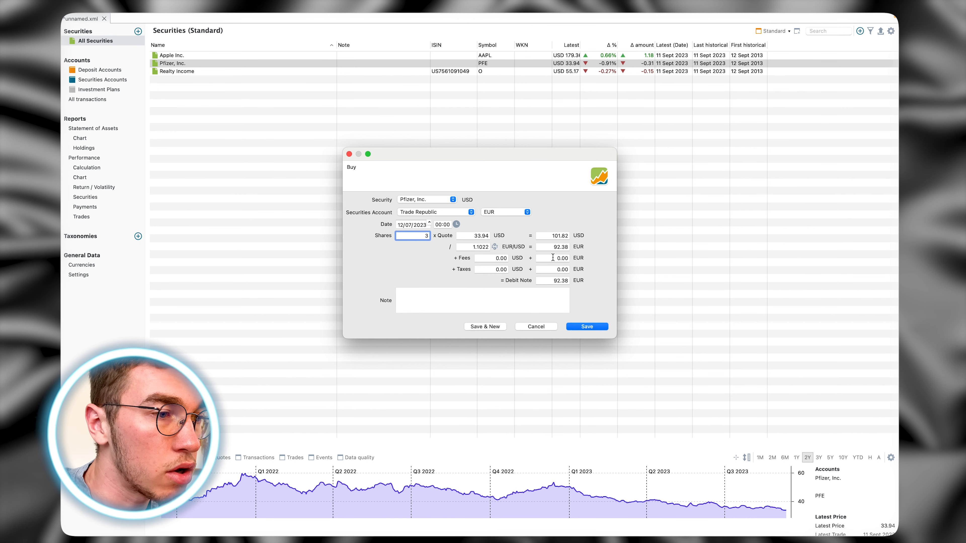
key("Tab")
key("Tab")
type("1")
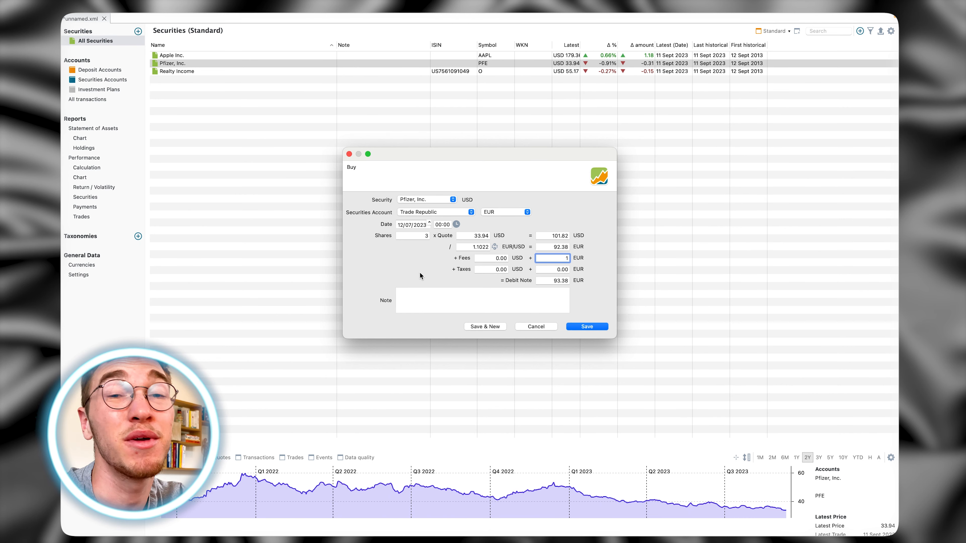
left_click(585, 327)
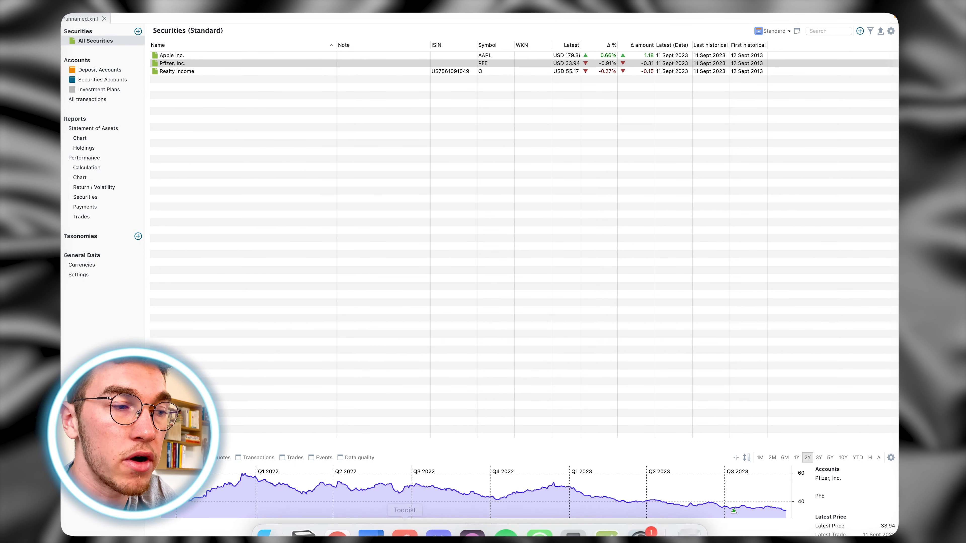
- Inspect the buy markers on the Apple and Pfizer price charts
left_click(172, 55)
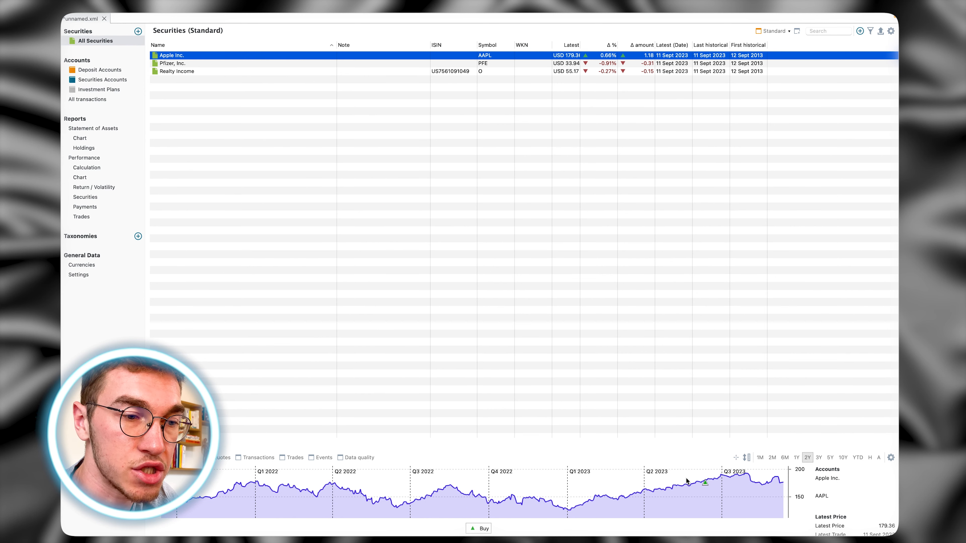
left_click(706, 489)
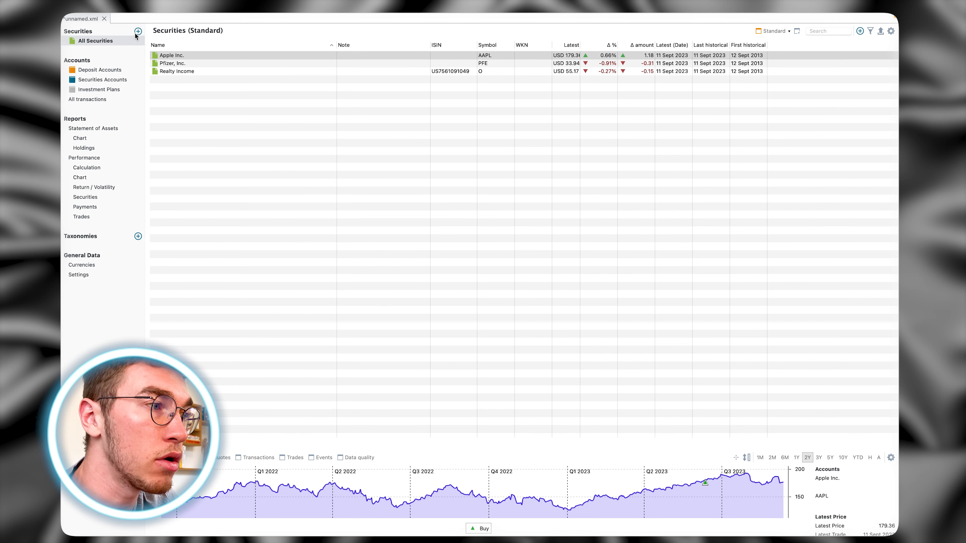
left_click(171, 64)
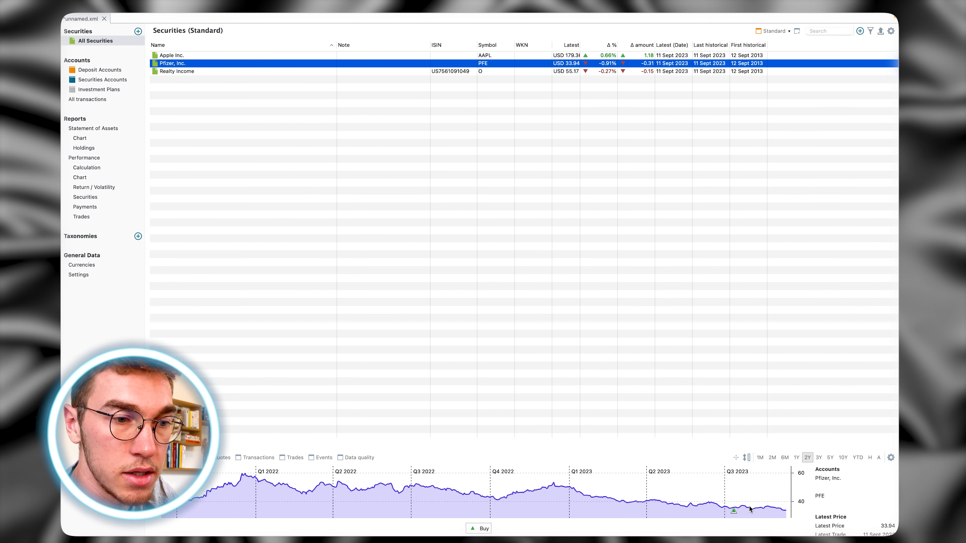
left_click(733, 512)
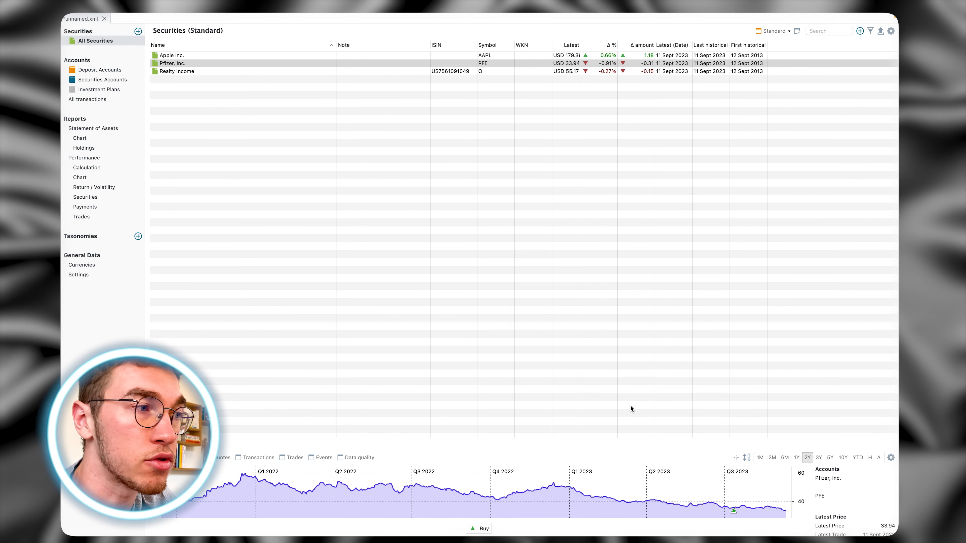
- Record a purchase of 3 Realty Income shares dated 12/08/2023 with a fee of 1 EUR
right_click(178, 73)
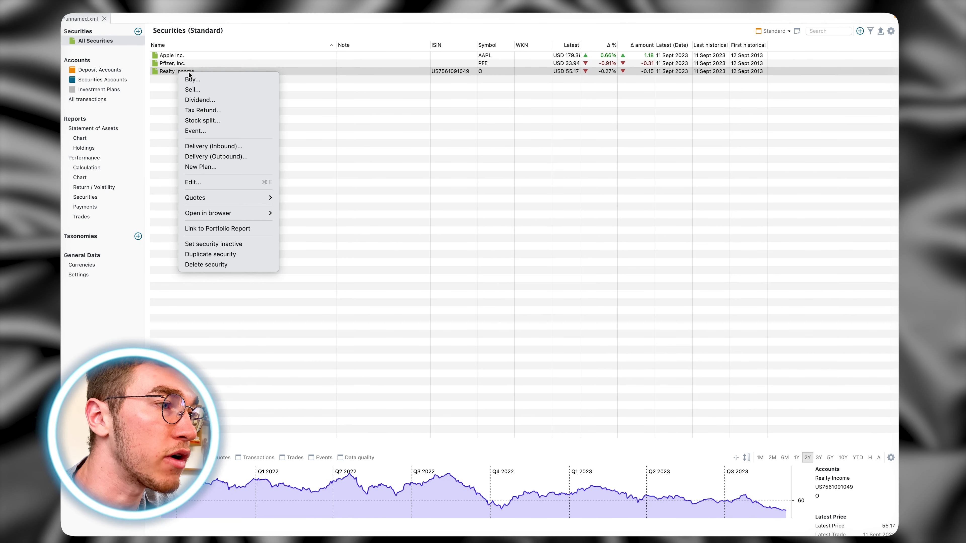
left_click(188, 79)
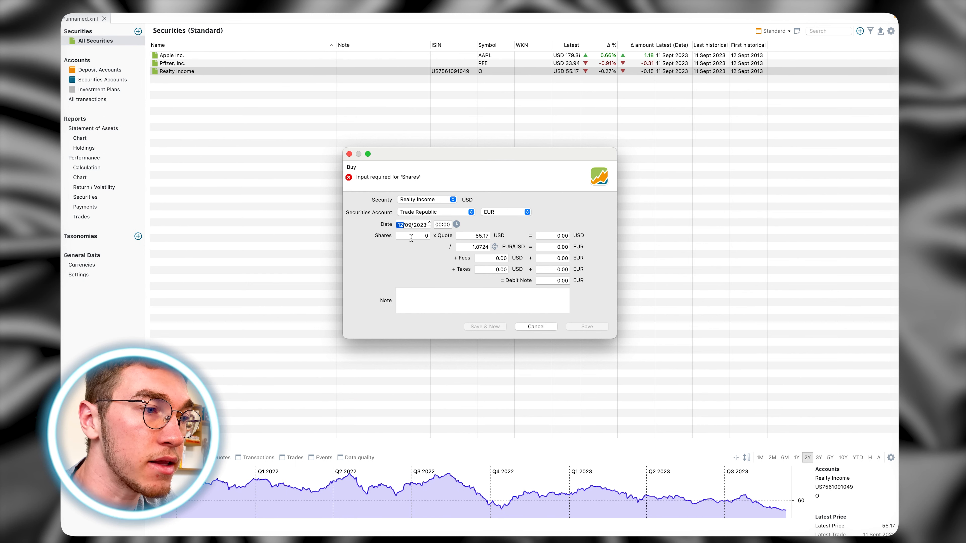
left_click(412, 235)
type("3")
left_click(408, 226)
type("8")
left_click(553, 258)
type("1")
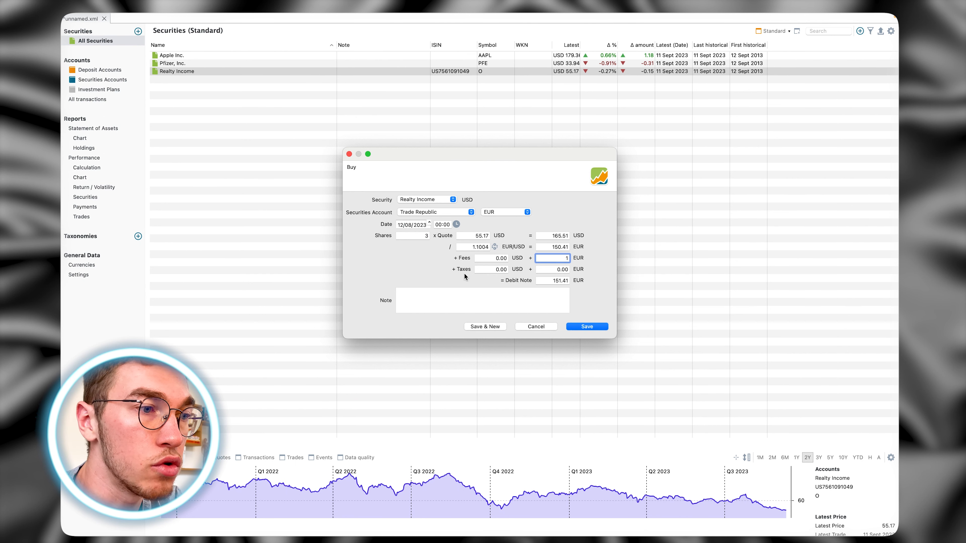
left_click(579, 327)
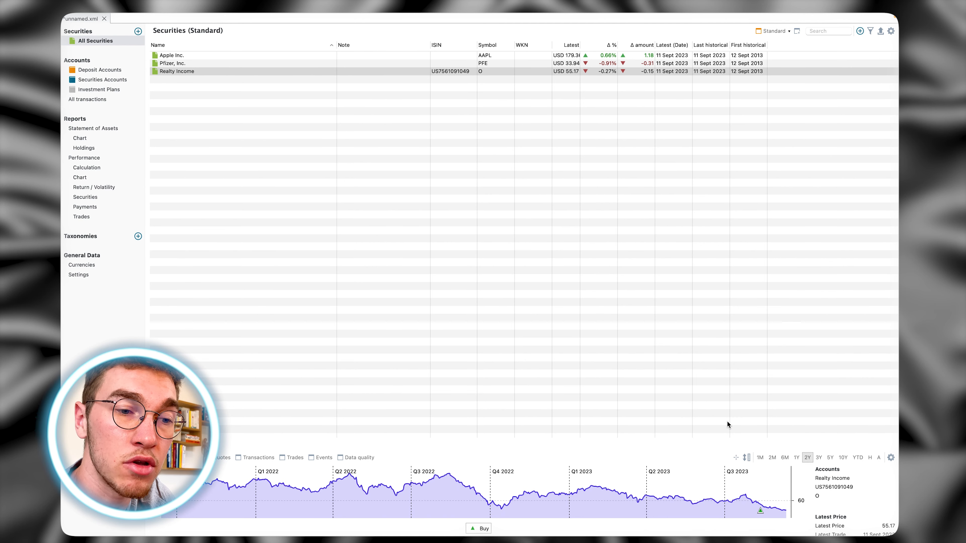
- Look through the Realty Income security details, including its latest price data
scroll(844, 529, "down", 3)
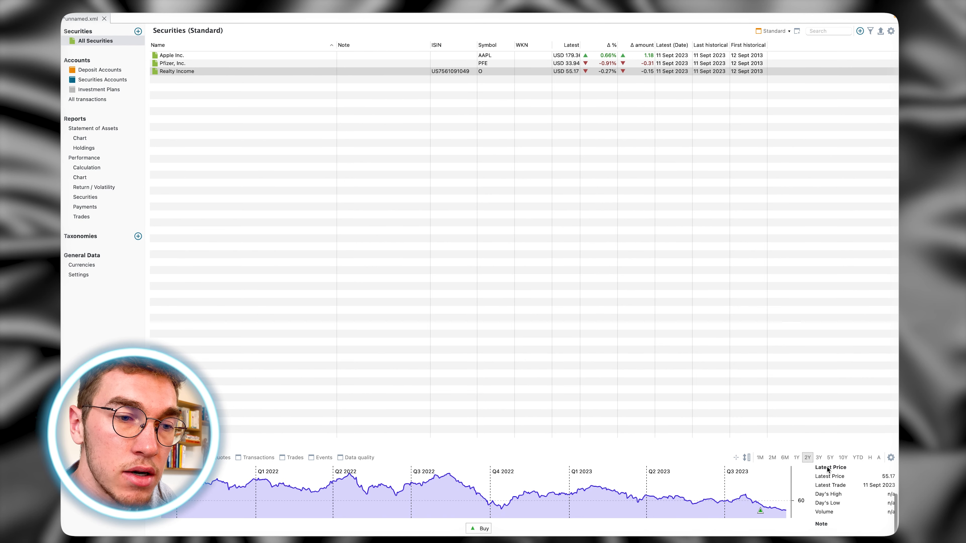
scroll(843, 497, "up", 1)
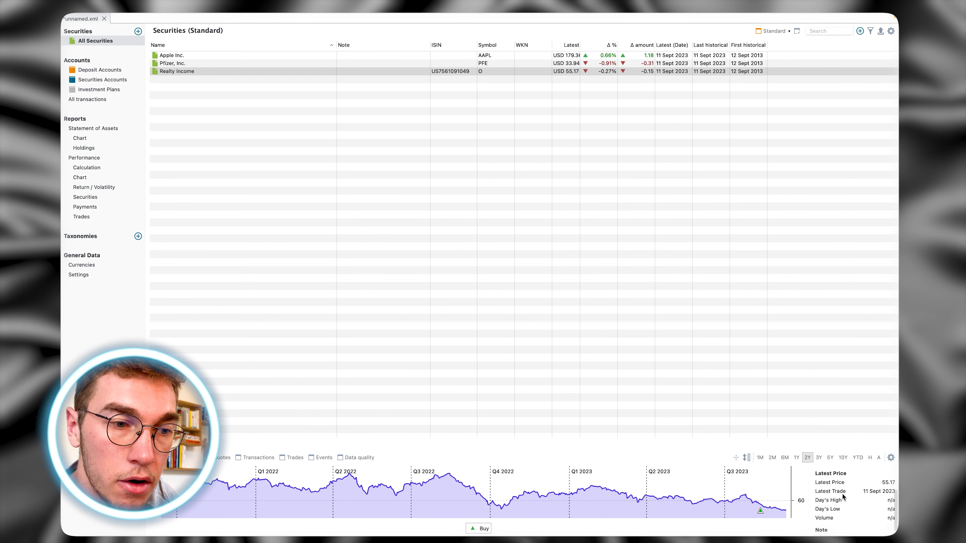
scroll(843, 497, "up", 3)
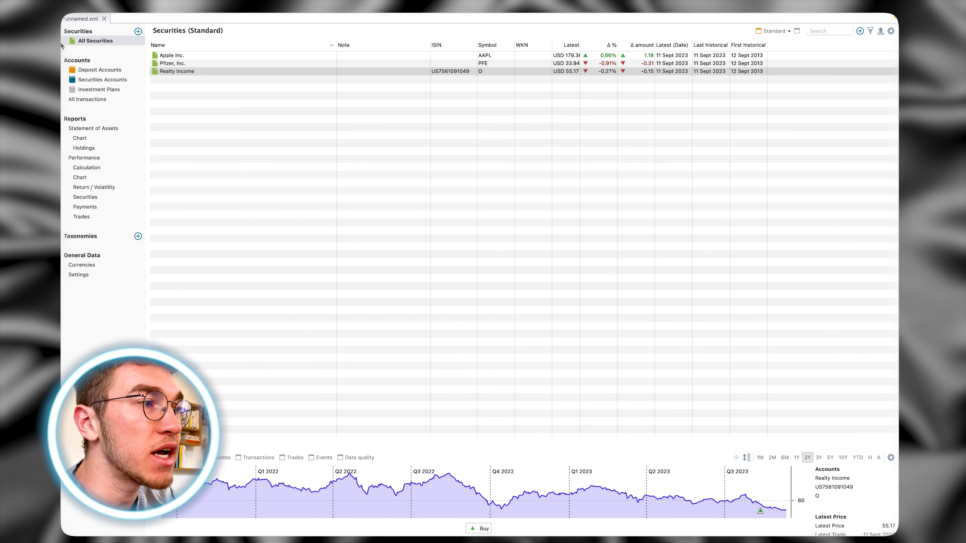
- Record a deposit of 745.63 EUR into the EUR cash account, dated 12/09/2023
left_click(95, 68)
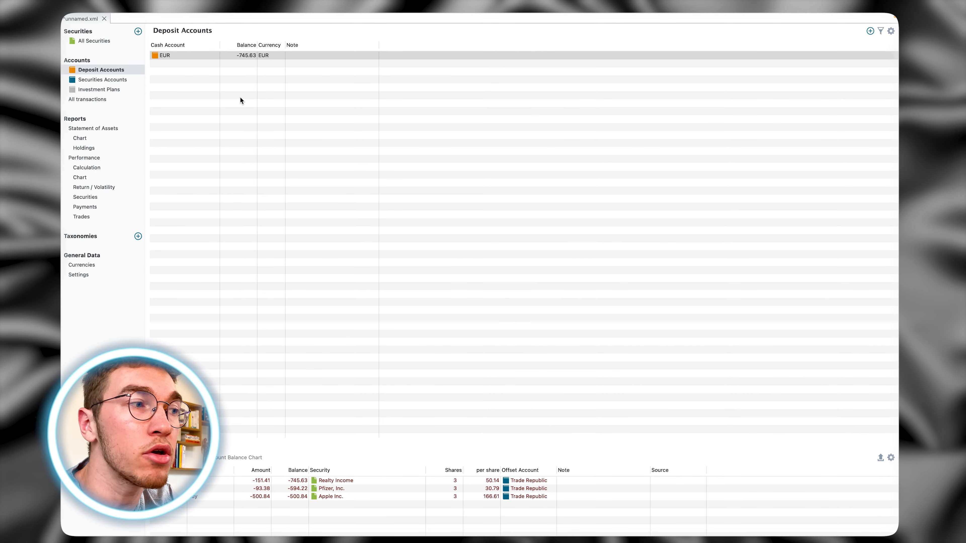
right_click(246, 57)
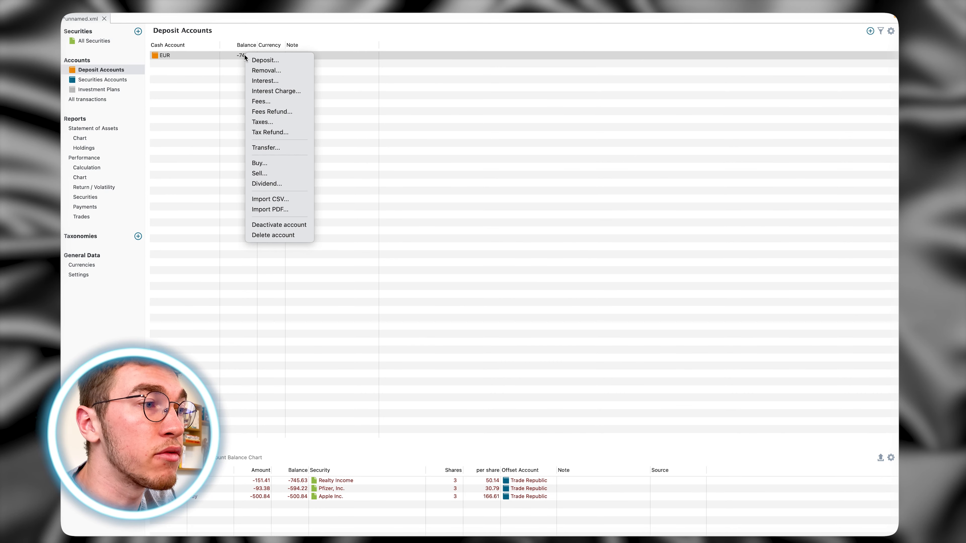
left_click(265, 60)
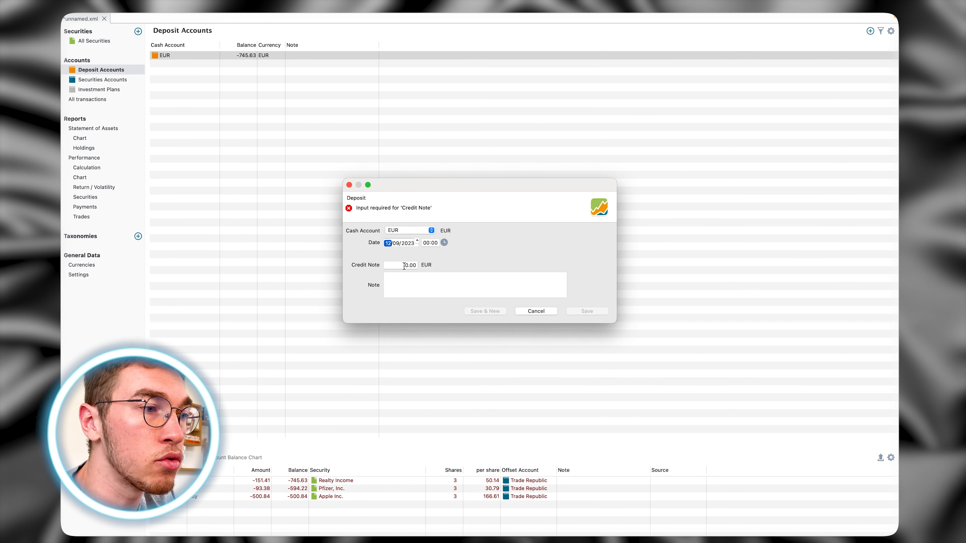
left_click(404, 267)
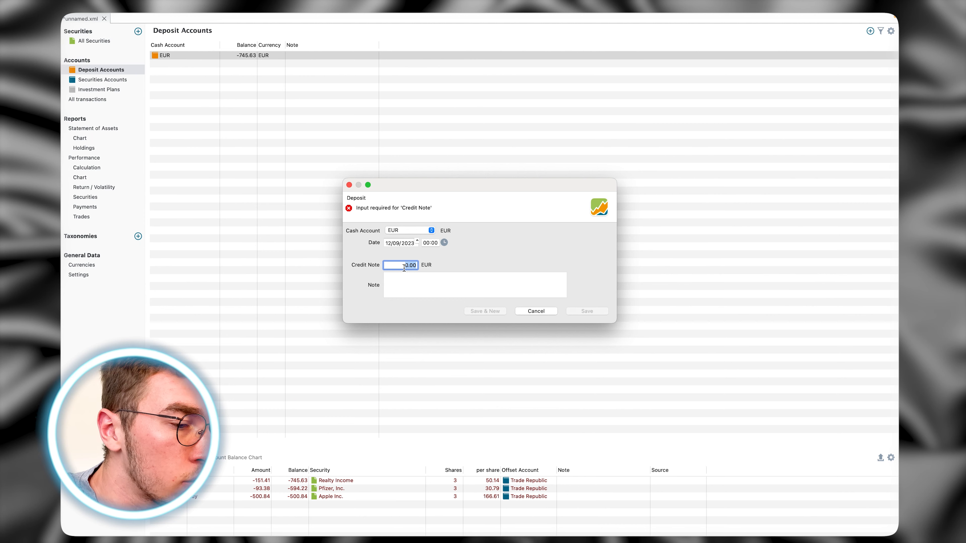
type("745")
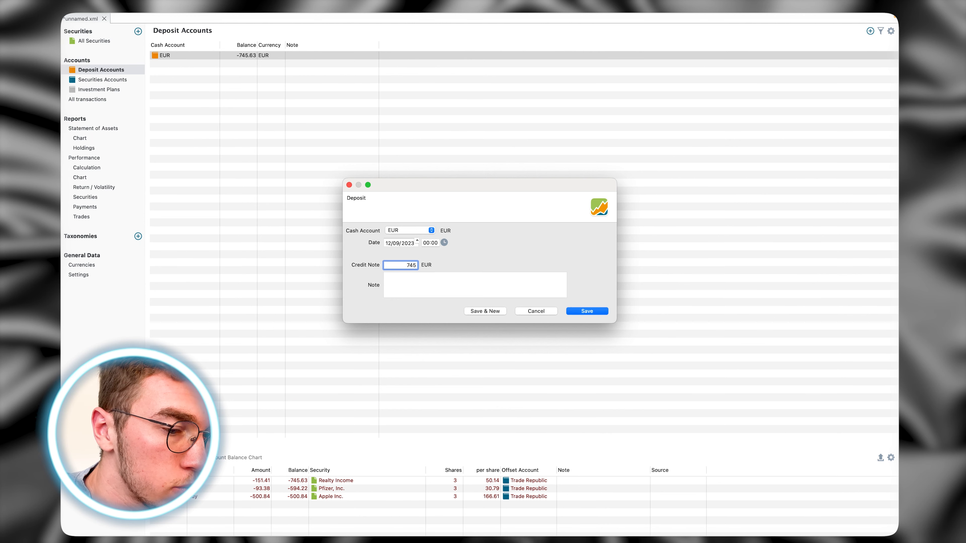
type(".63")
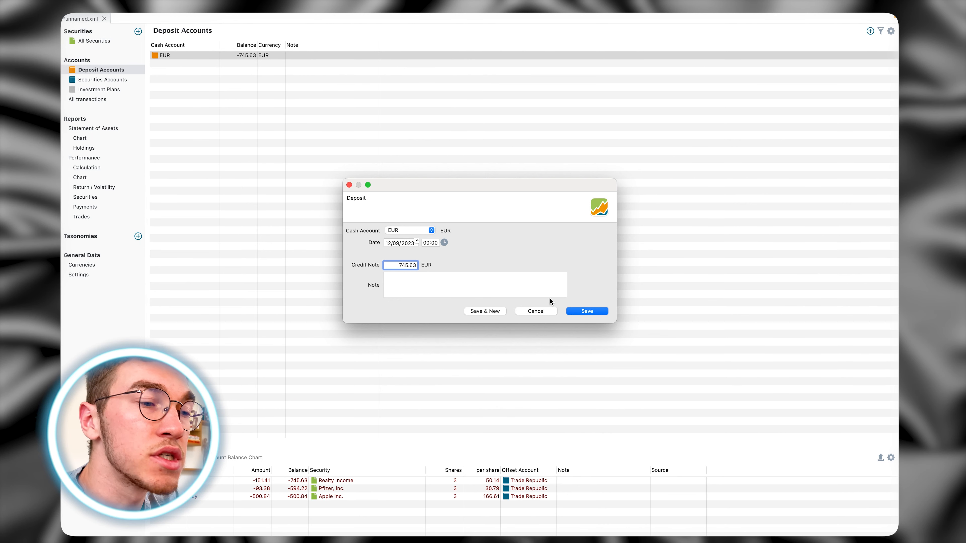
left_click(598, 313)
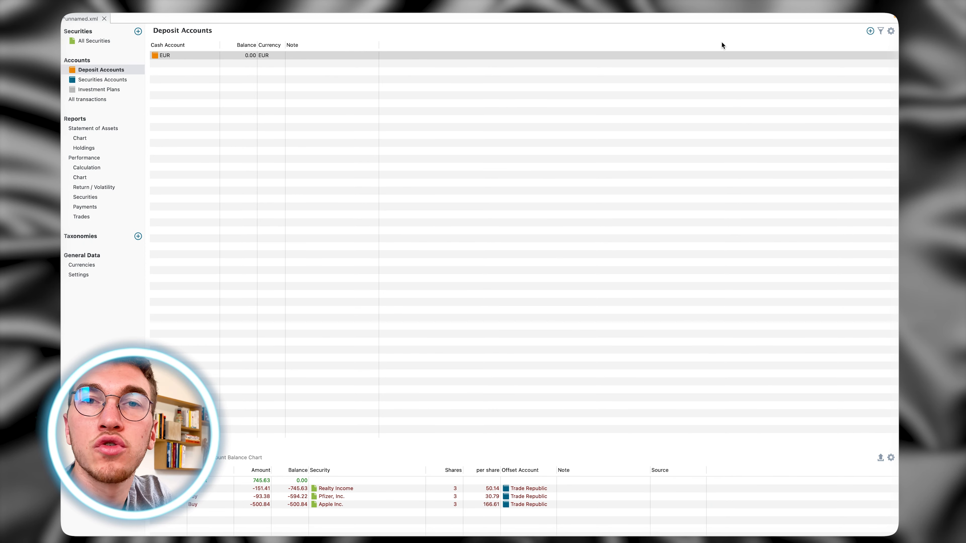
- Add a second deposit account named Vln
left_click(870, 32)
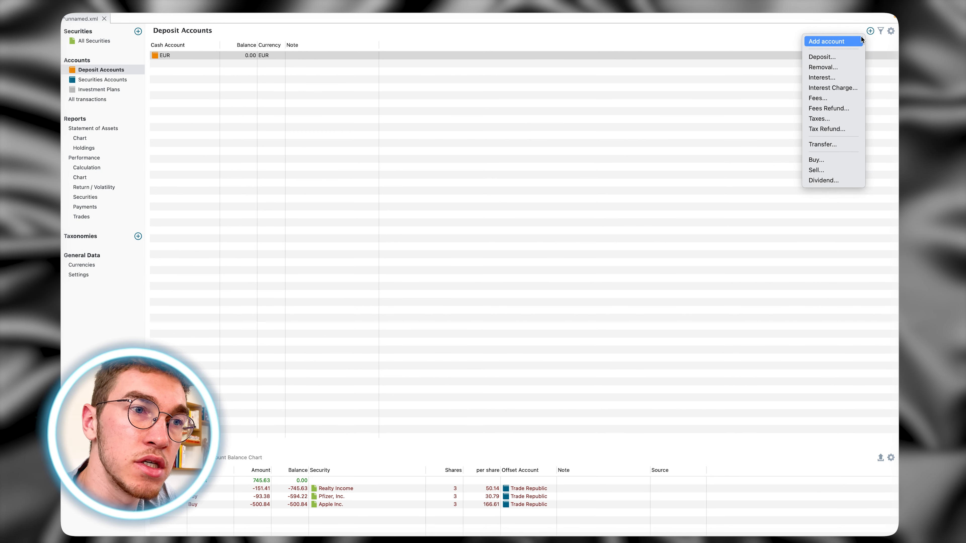
left_click(825, 43)
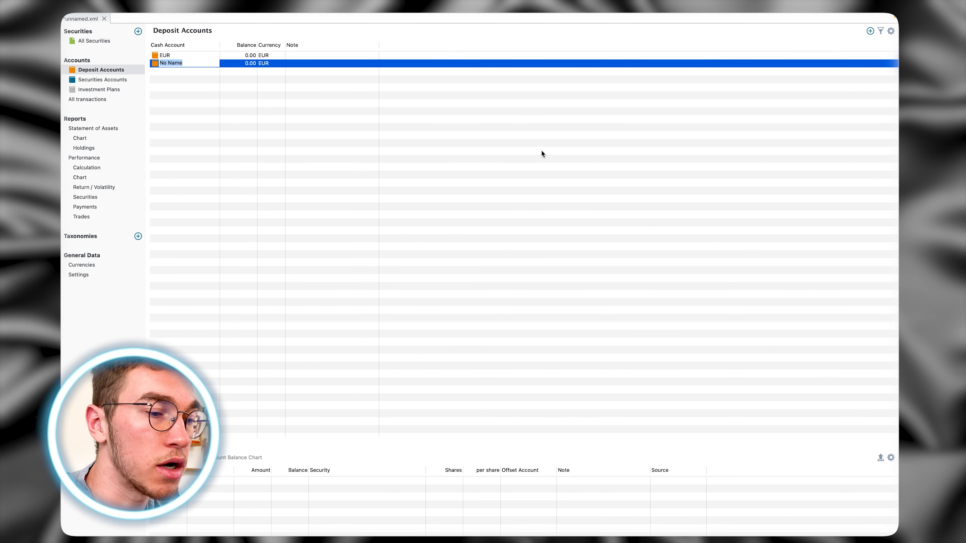
type("Vln")
key("Return")
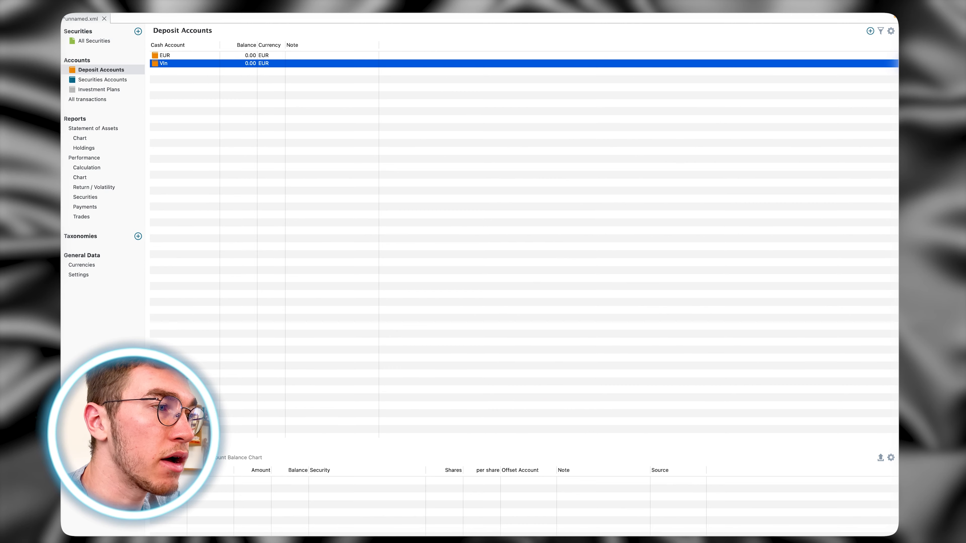
- Record a deposit of 400 EUR into the Vln cash account, dated 12/09/2023
right_click(269, 63)
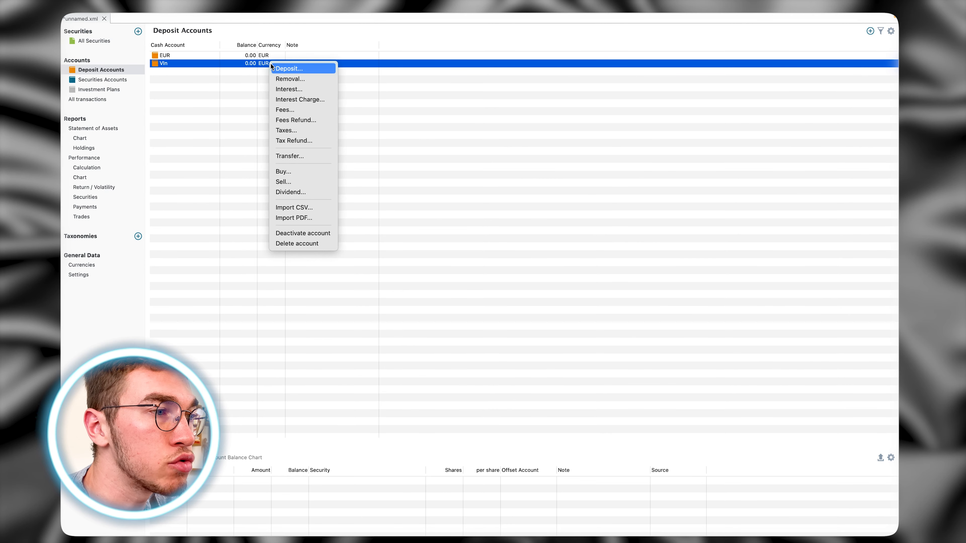
left_click(288, 69)
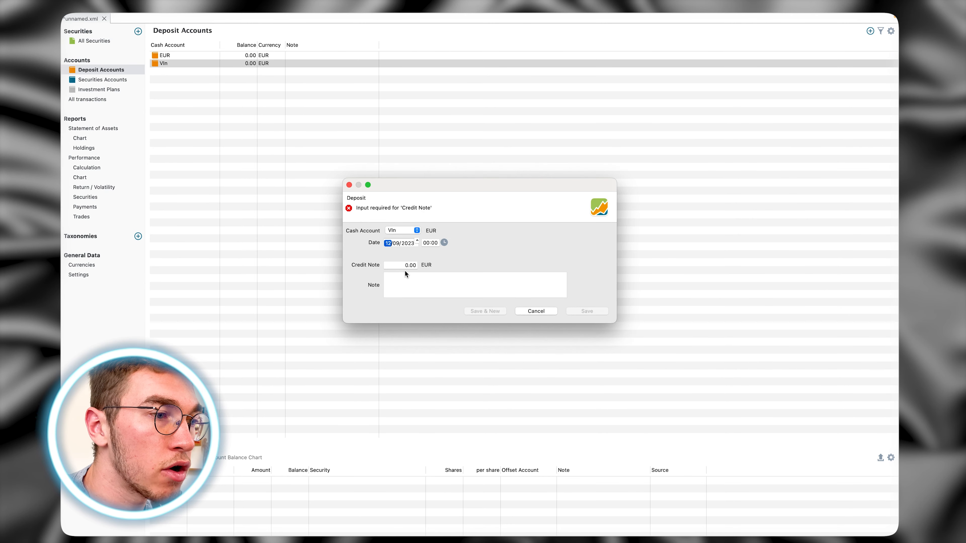
left_click(407, 265)
type("400")
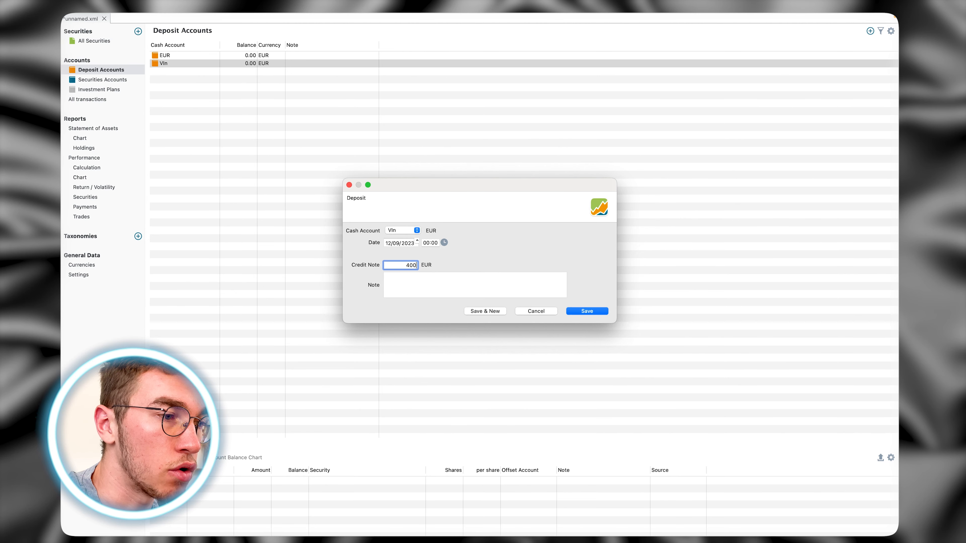
left_click(591, 312)
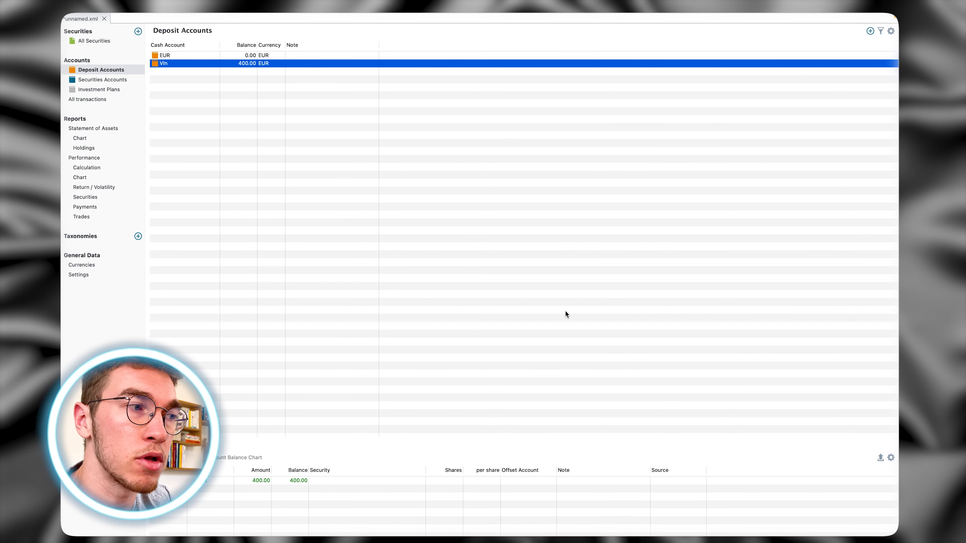
left_click(110, 72)
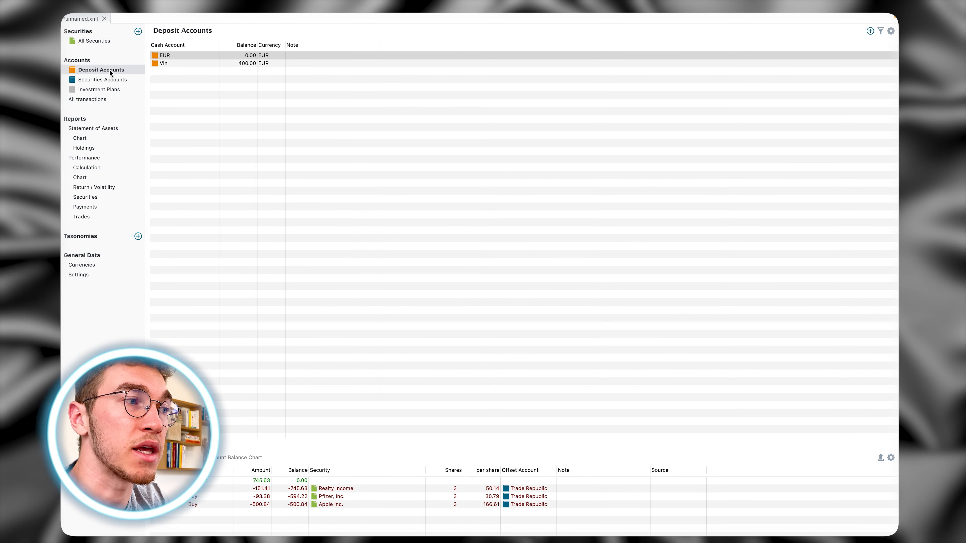
- Start a dividend entry for Apple Inc. with EUR as the cash account
left_click(100, 40)
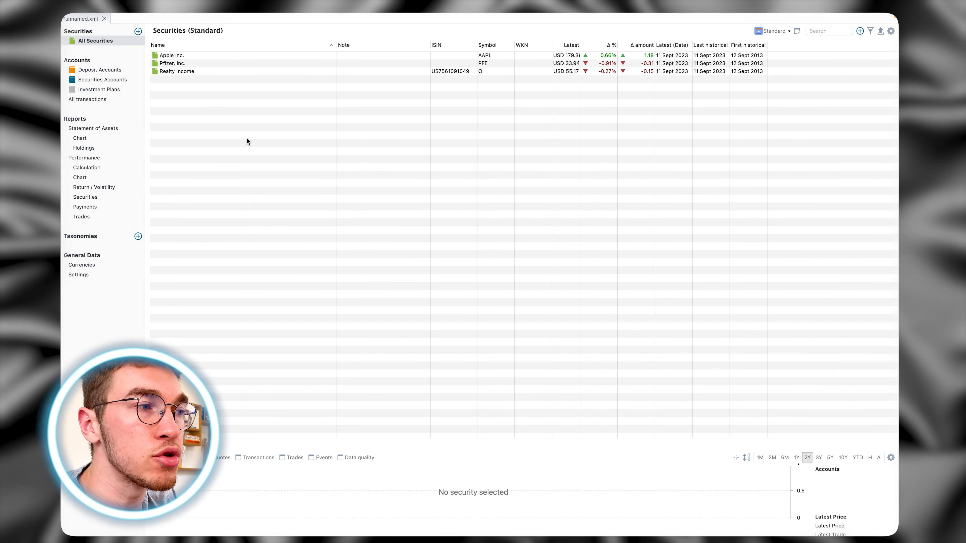
right_click(182, 55)
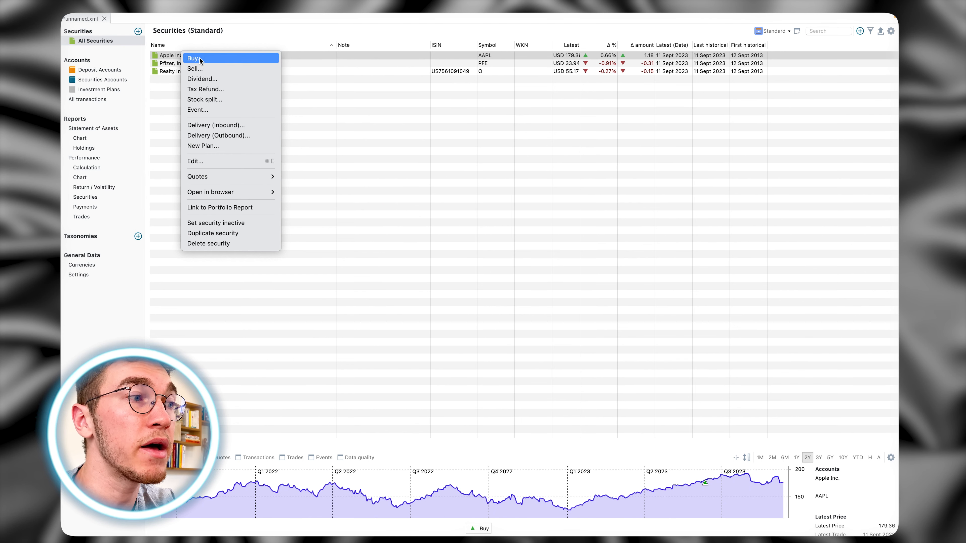
left_click(204, 78)
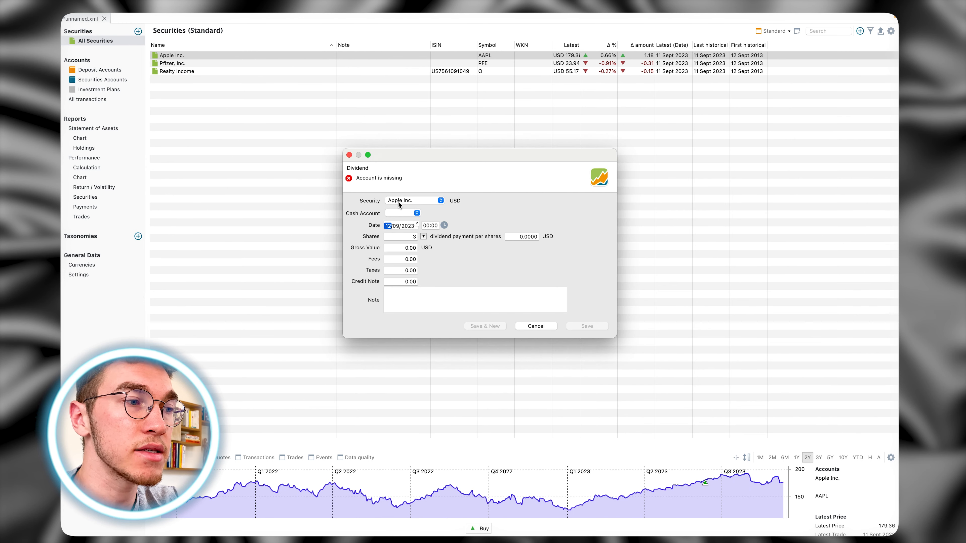
left_click(399, 213)
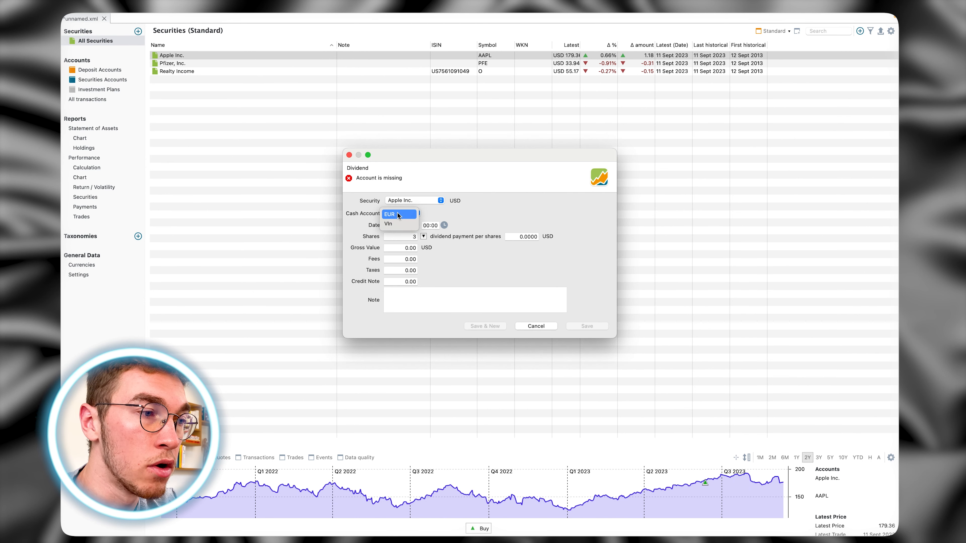
left_click(398, 216)
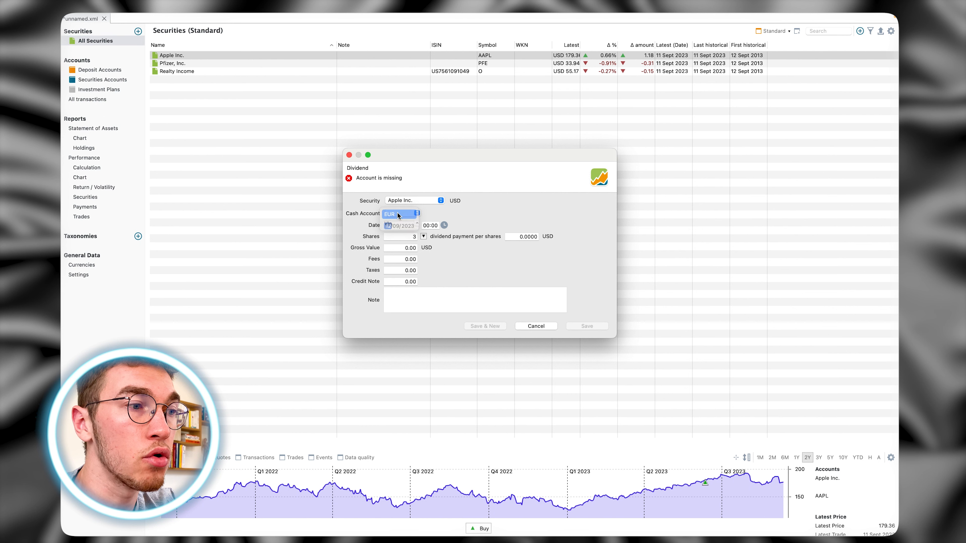
left_click(406, 215)
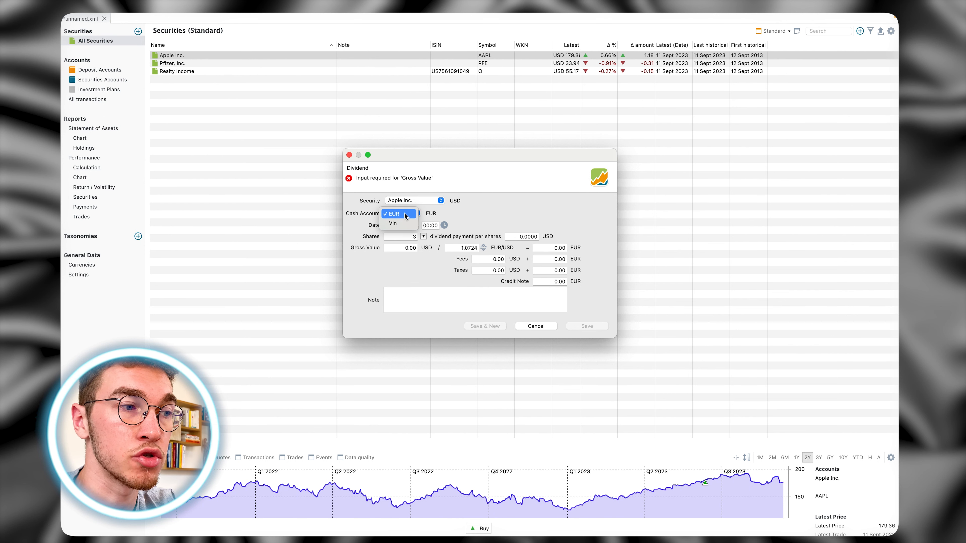
left_click(406, 214)
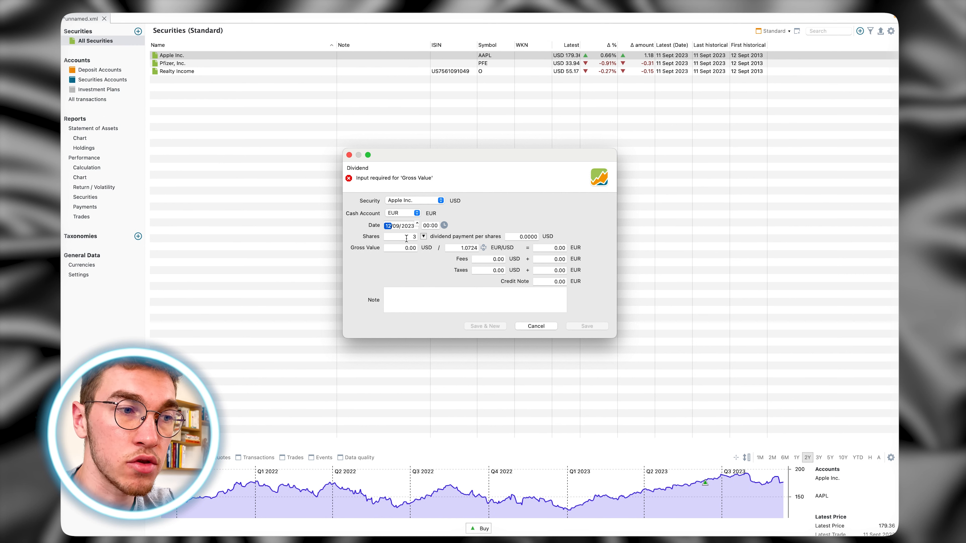
- Save the Apple dividend with a gross value of 3 USD and taxes of 0.5 USD, and check the deposit accounts
left_click(406, 248)
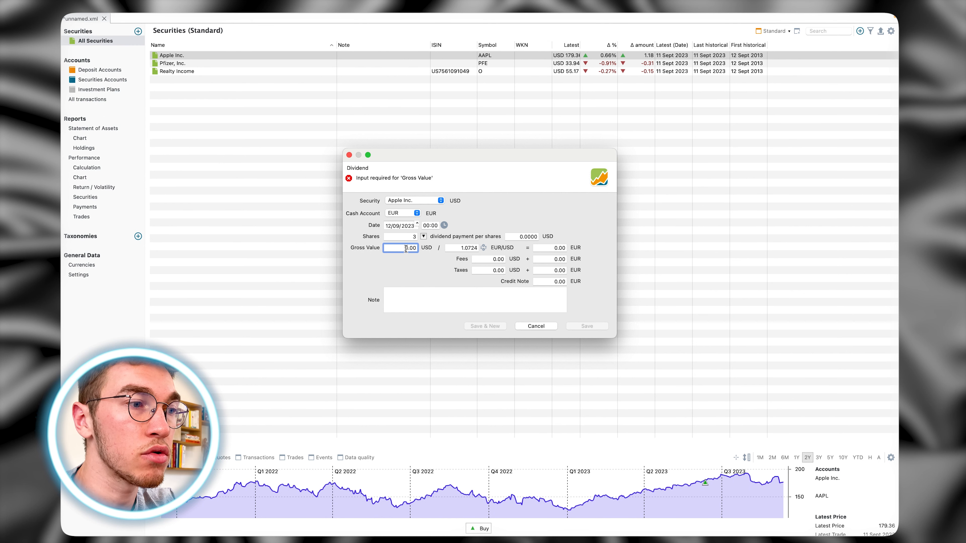
double_click(405, 248)
type("3")
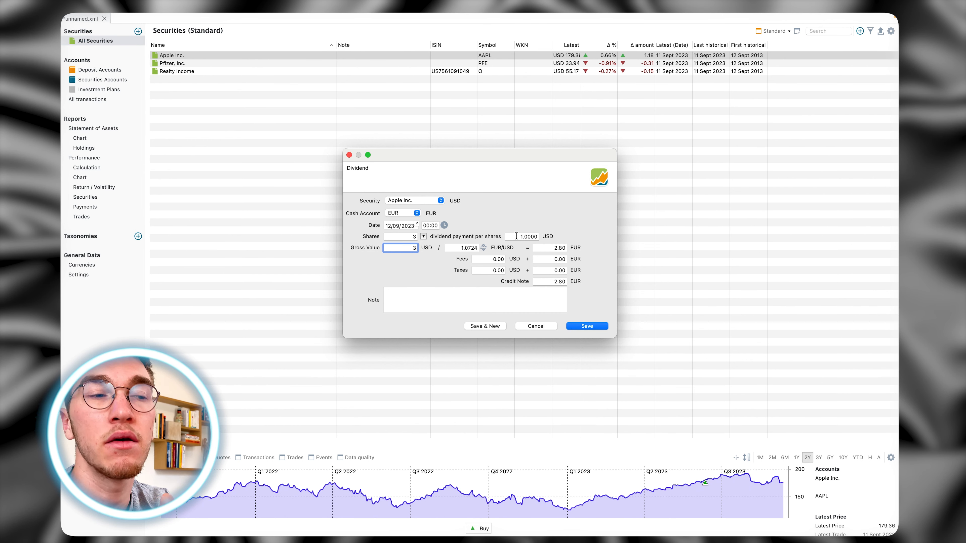
left_click(495, 270)
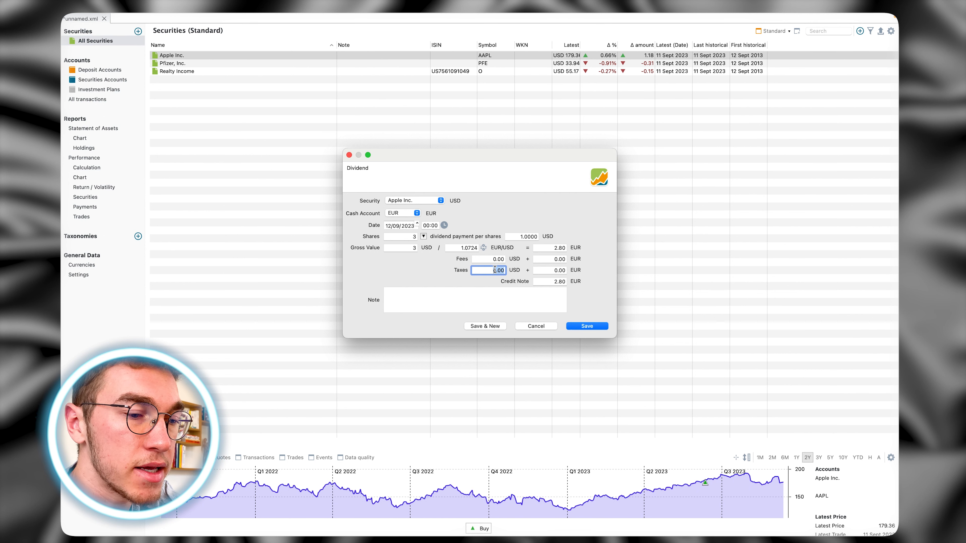
type("1")
key("BackSpace")
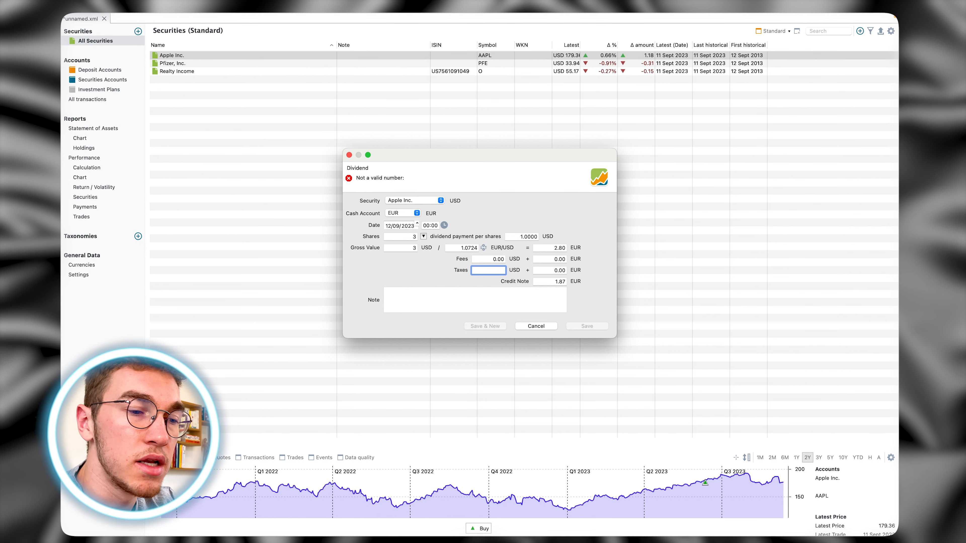
type("0.5")
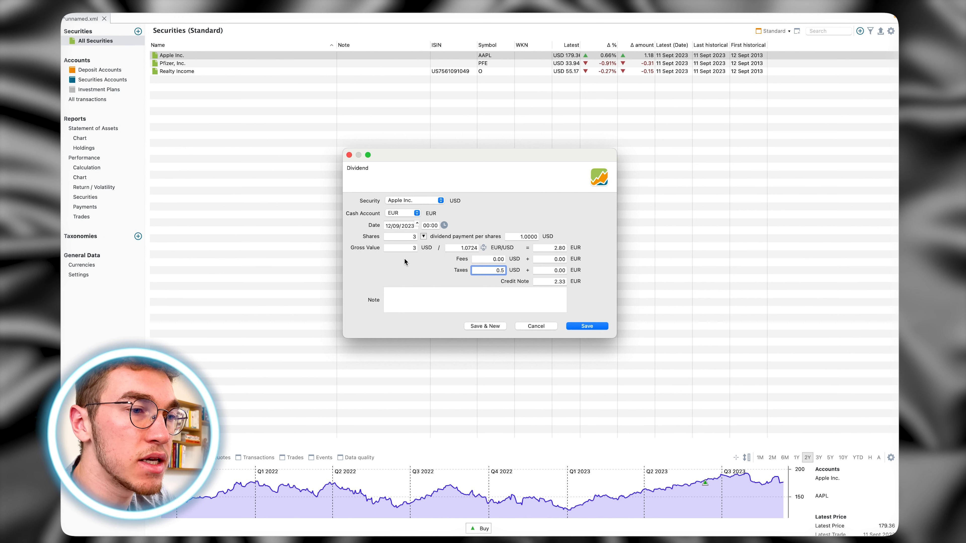
left_click(580, 326)
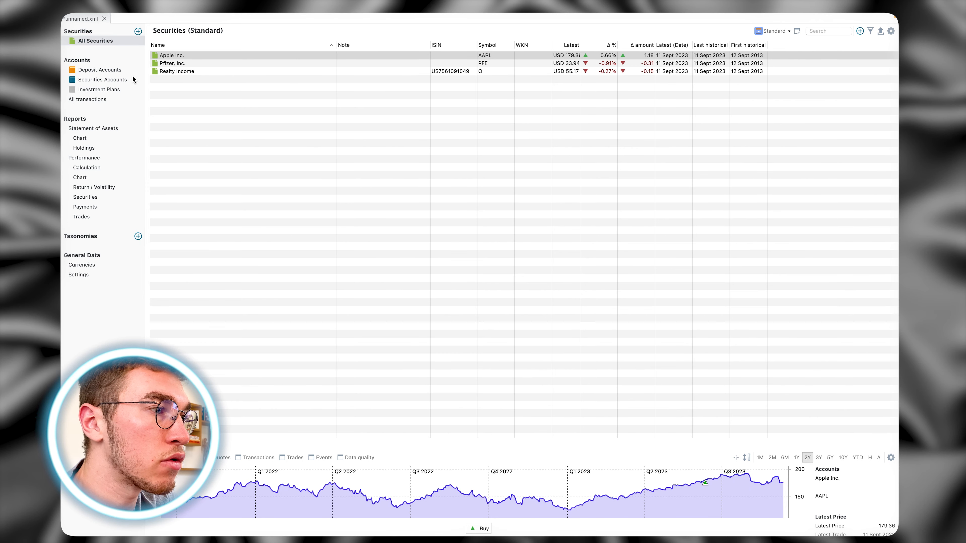
left_click(100, 71)
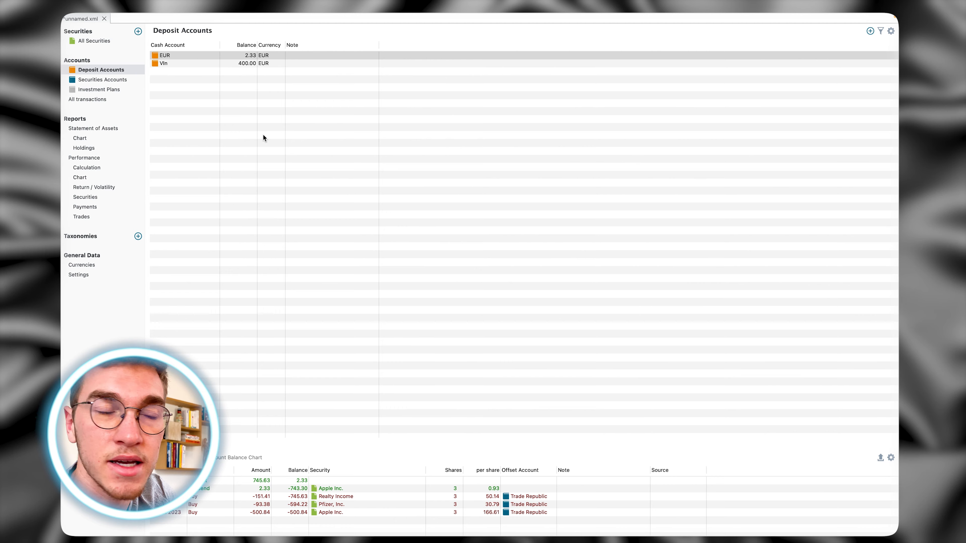
- Record a Pfizer, Inc. dividend into the EUR cash account with a gross value of 3 USD and taxes of 0.5 USD
left_click(86, 41)
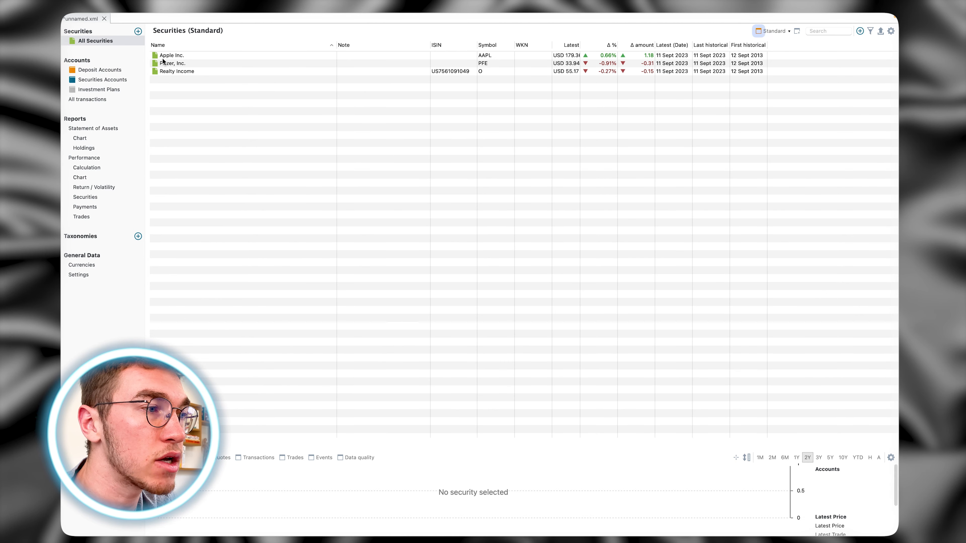
right_click(190, 64)
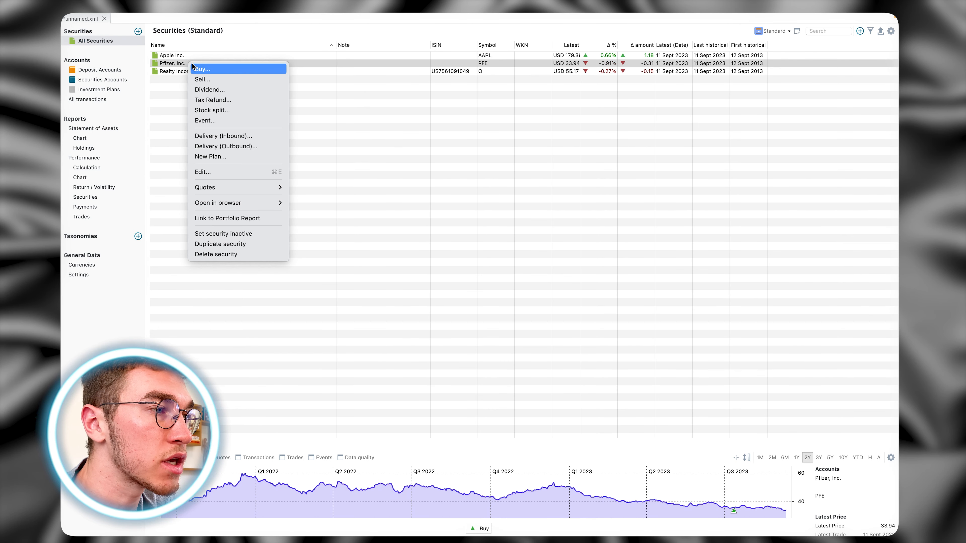
left_click(207, 89)
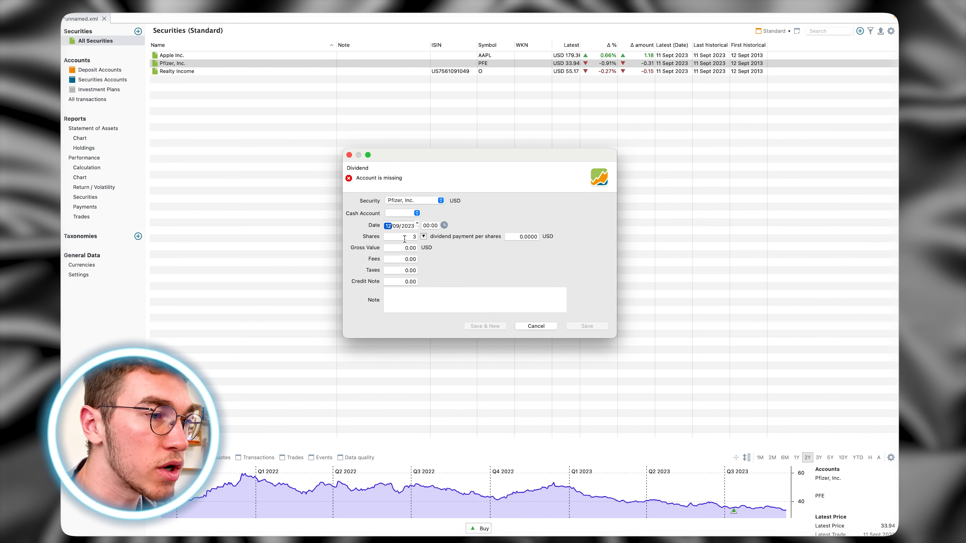
left_click(407, 248)
left_click(404, 214)
left_click(403, 215)
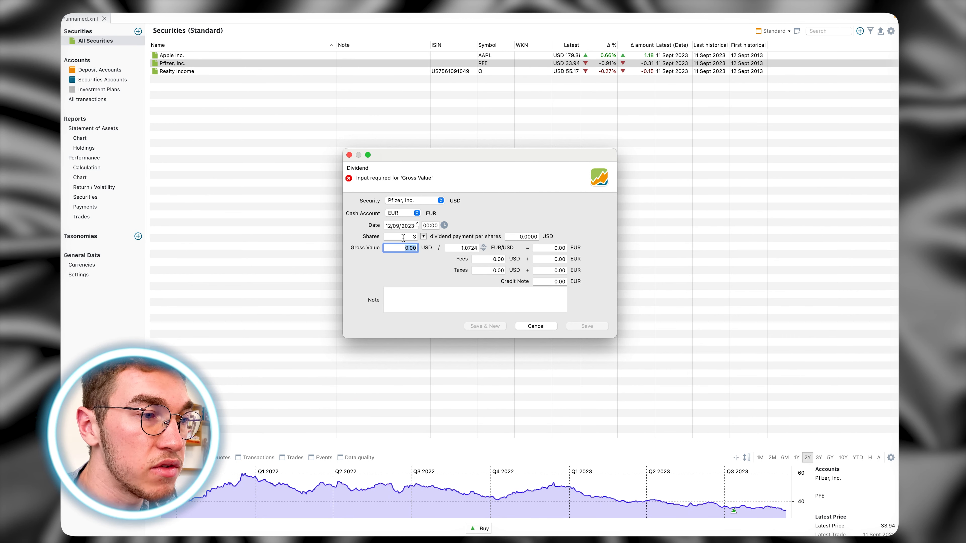
type("3")
left_click(494, 270)
type("0.5")
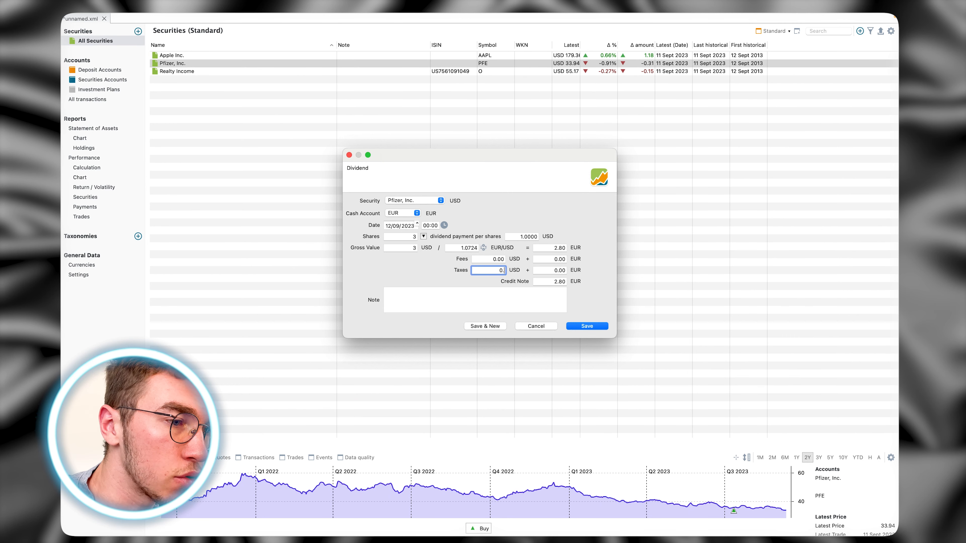
left_click(586, 327)
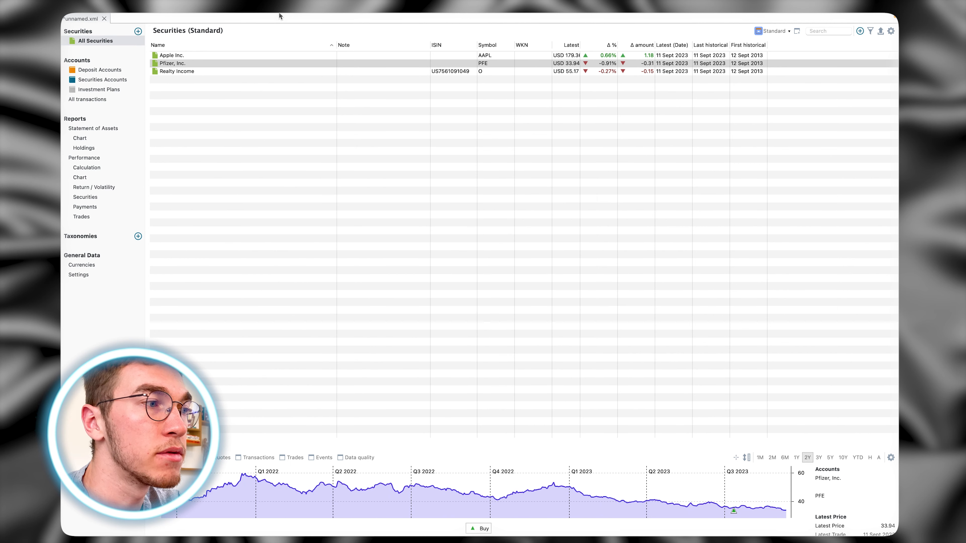
- Record a Realty Income dividend into the EUR cash account with a gross value of 3 USD and taxes of 0.5 USD, and check the deposit accounts
right_click(174, 72)
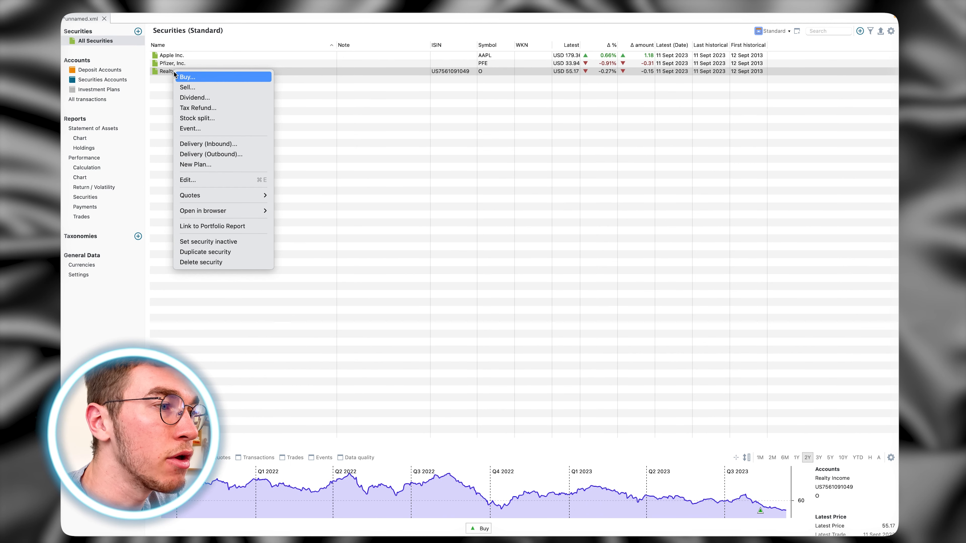
left_click(190, 98)
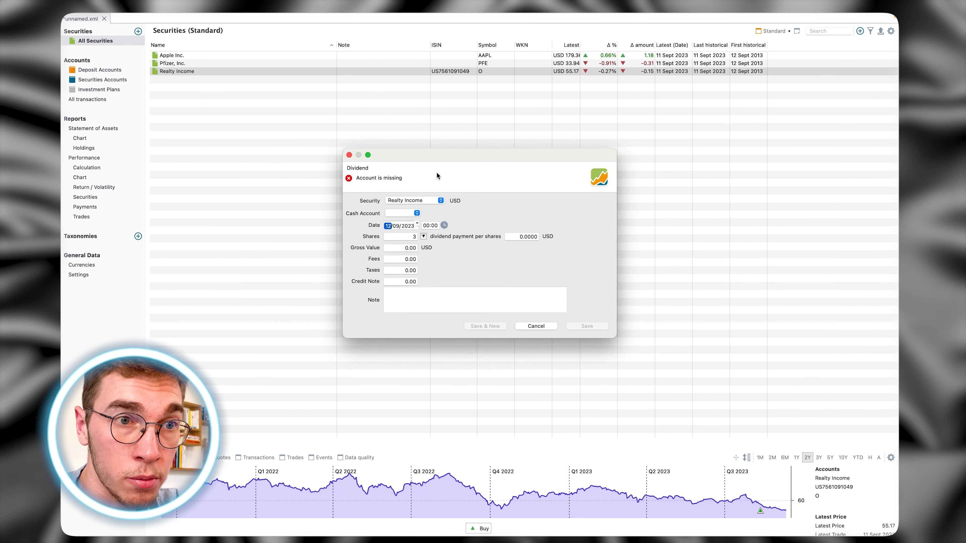
left_click(395, 216)
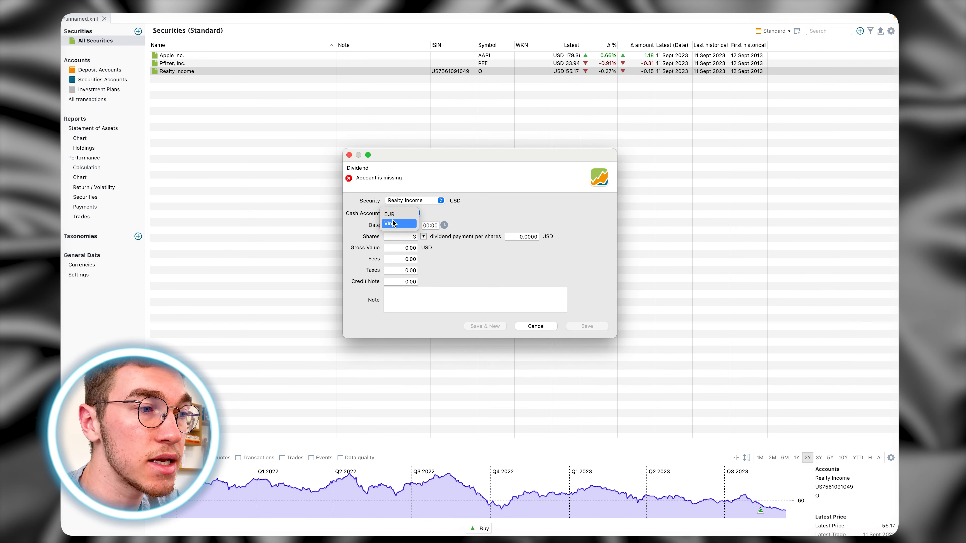
left_click(395, 219)
left_click(411, 249)
type("3")
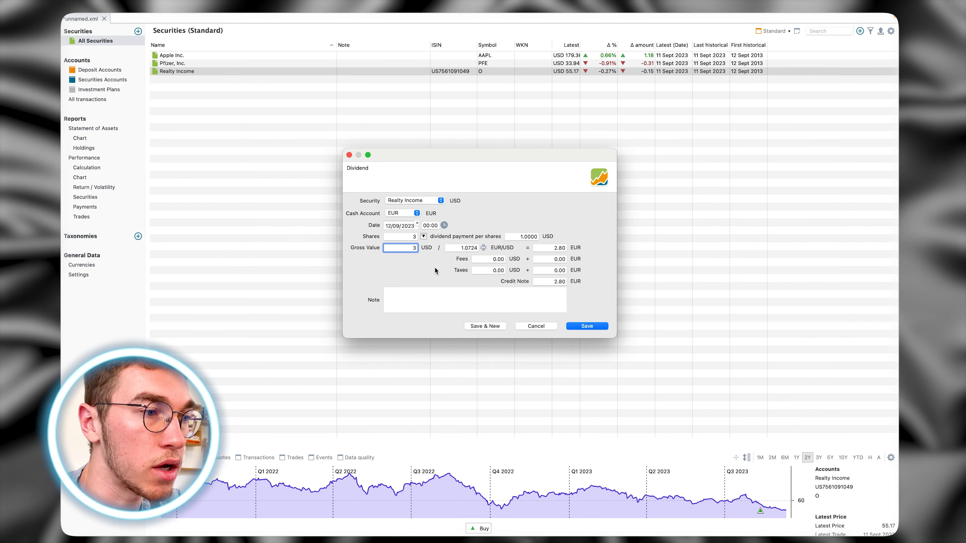
left_click(497, 271)
type("0.5")
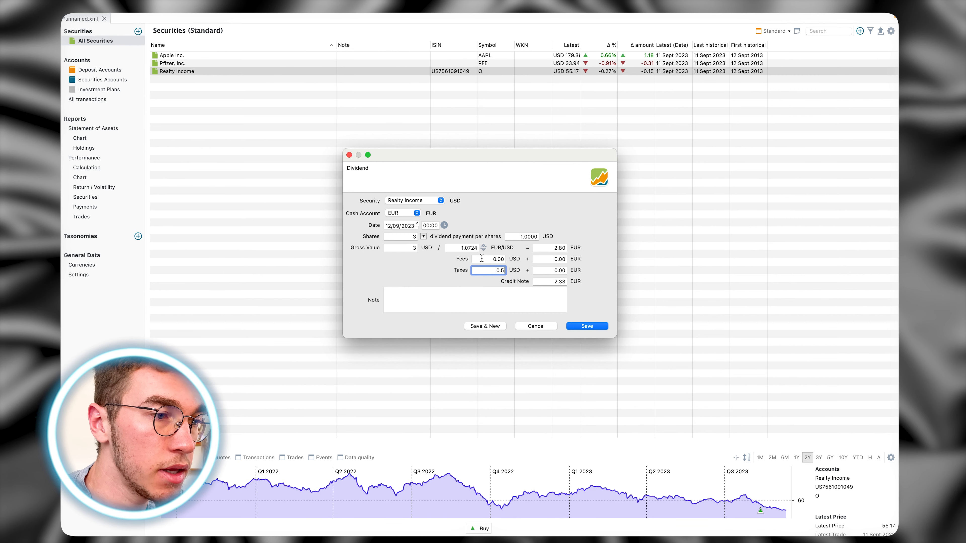
left_click(589, 328)
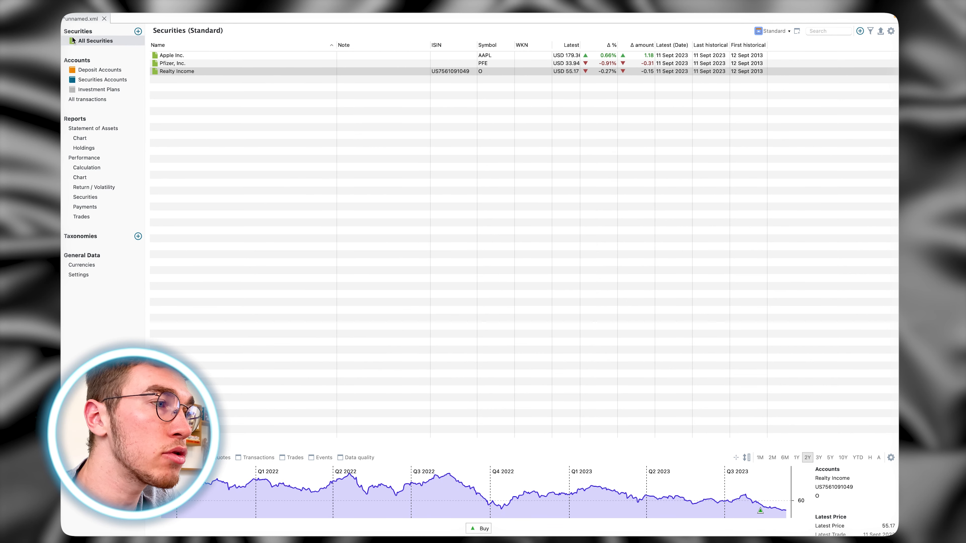
left_click(107, 70)
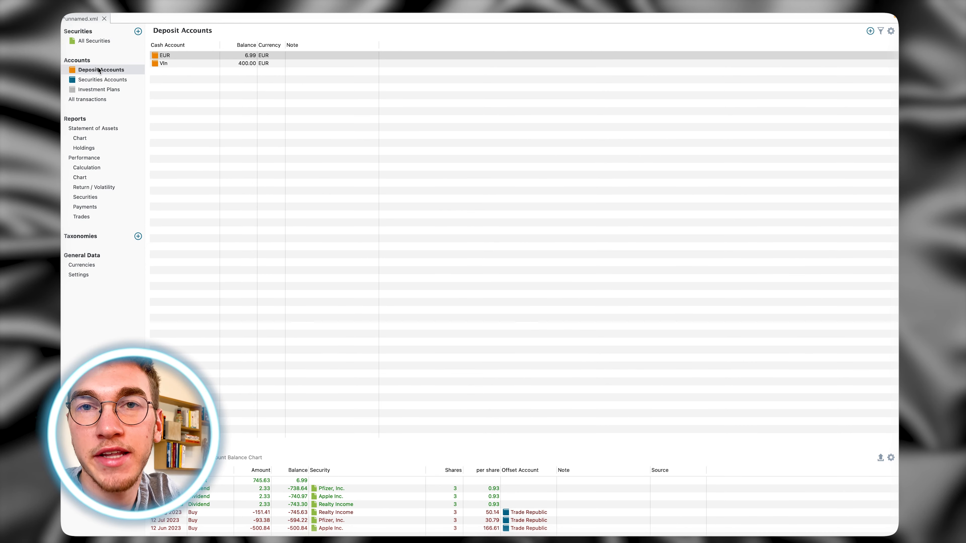
- Examine the dividend payments report per instrument by year, quarter and month, plus its charts, accumulated view, overview and transactions
left_click(80, 204)
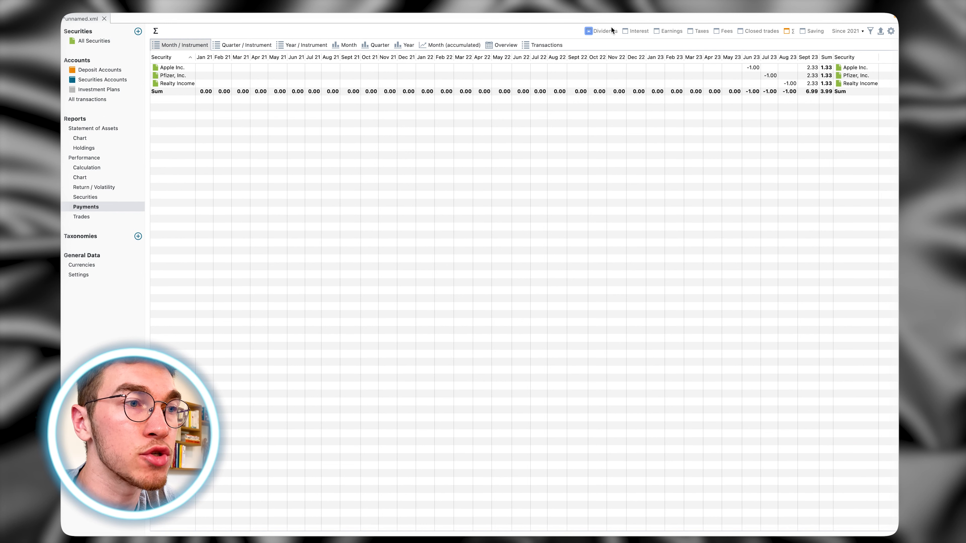
left_click(596, 31)
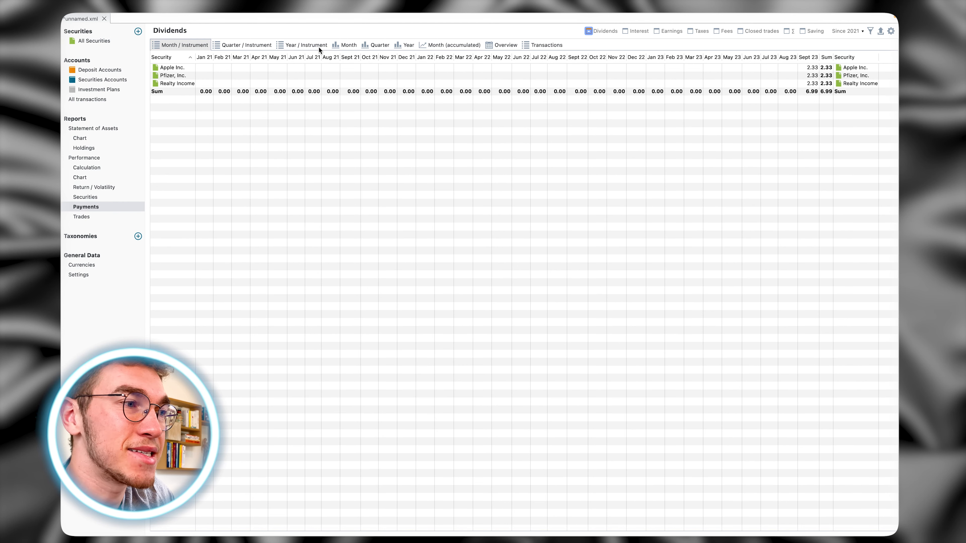
left_click(302, 47)
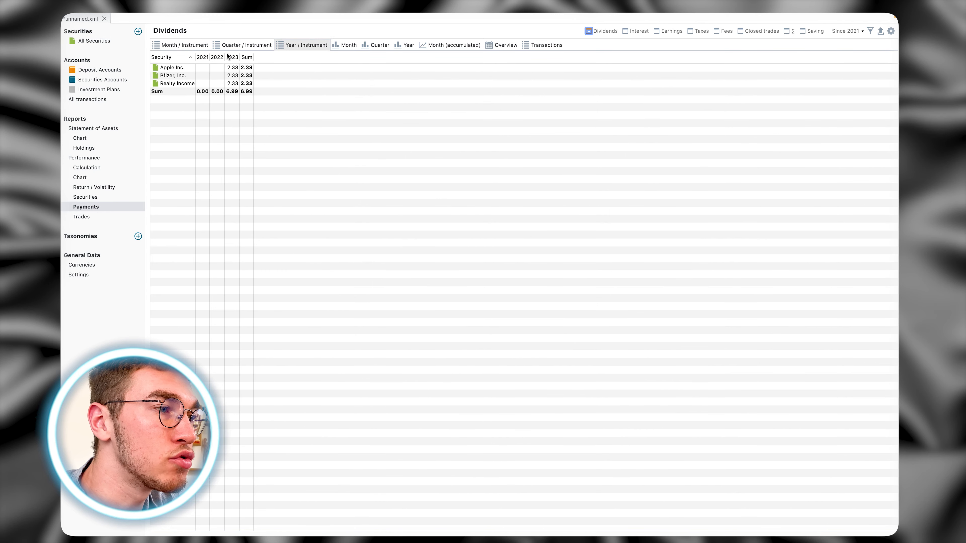
left_click(254, 45)
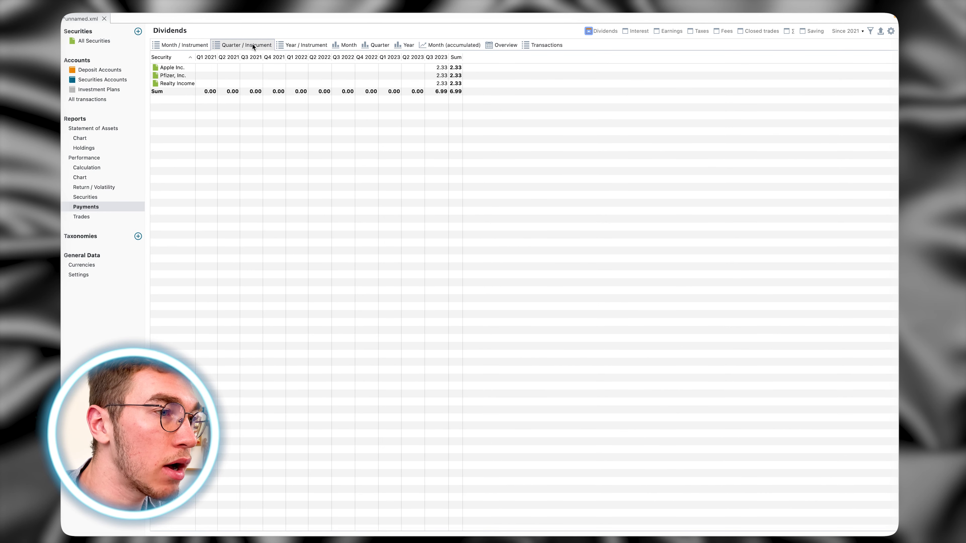
left_click(341, 44)
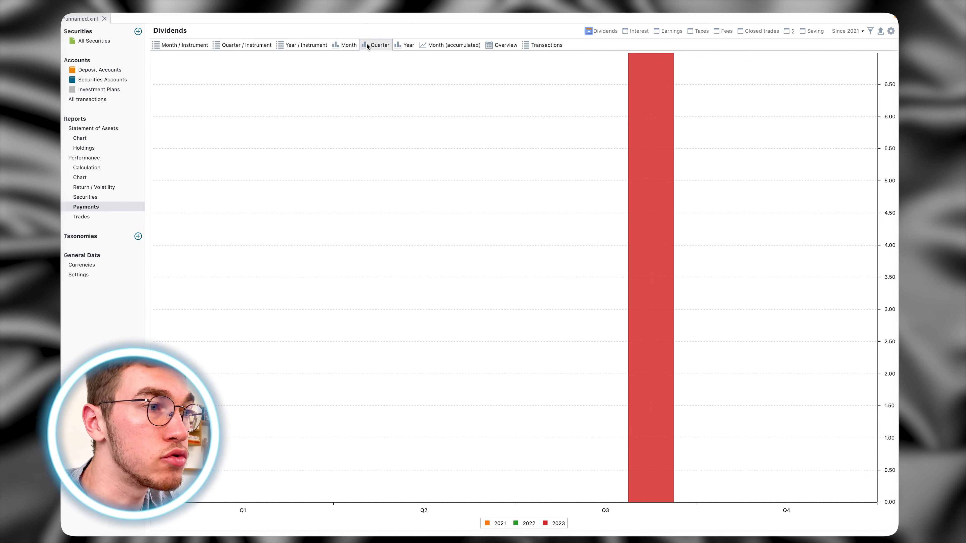
left_click(447, 44)
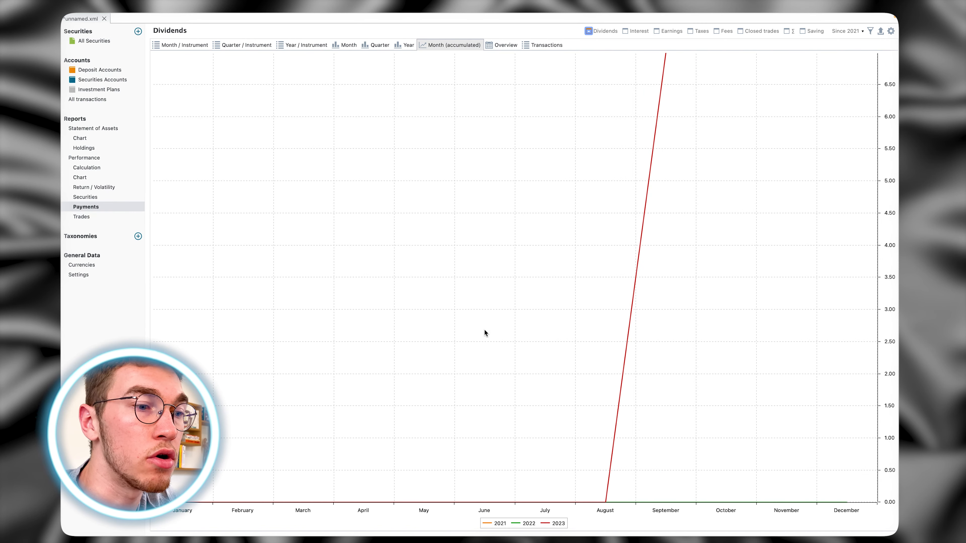
left_click(494, 45)
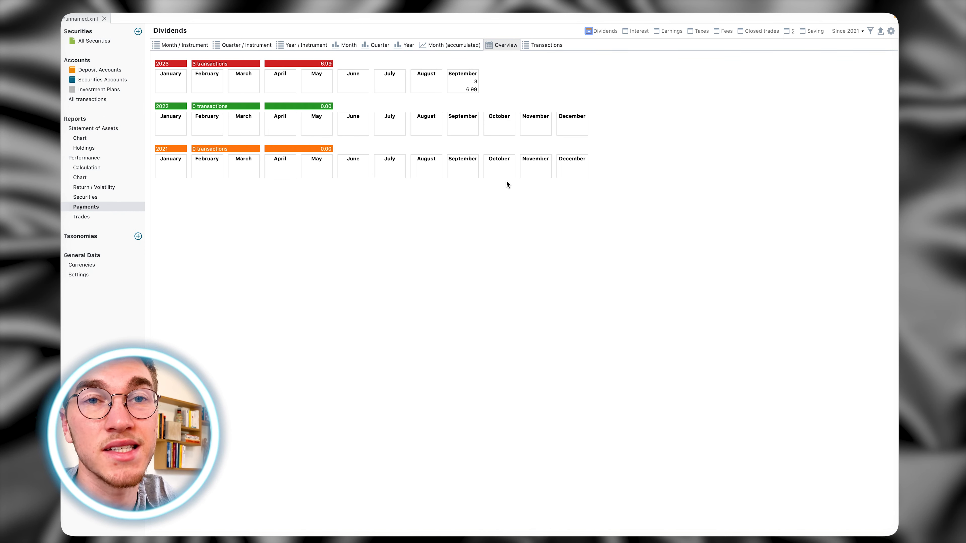
left_click(535, 46)
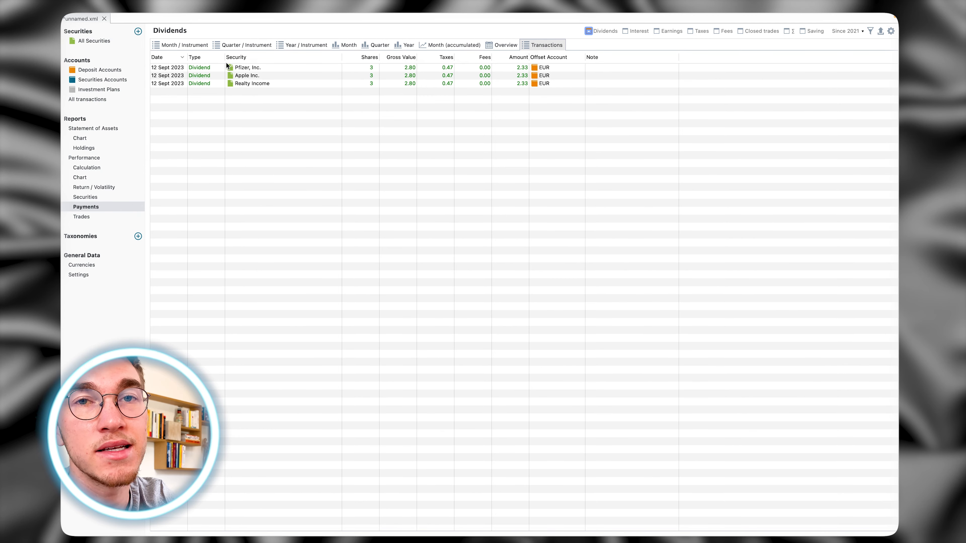
left_click(187, 46)
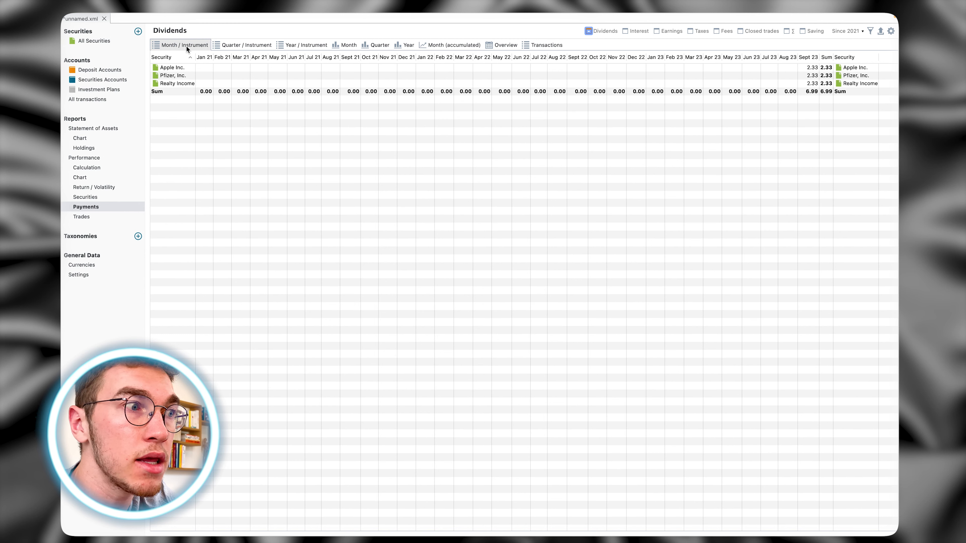
- Examine the monthly payments per instrument for earnings, and return the report to dividends
left_click(667, 31)
left_click(700, 30)
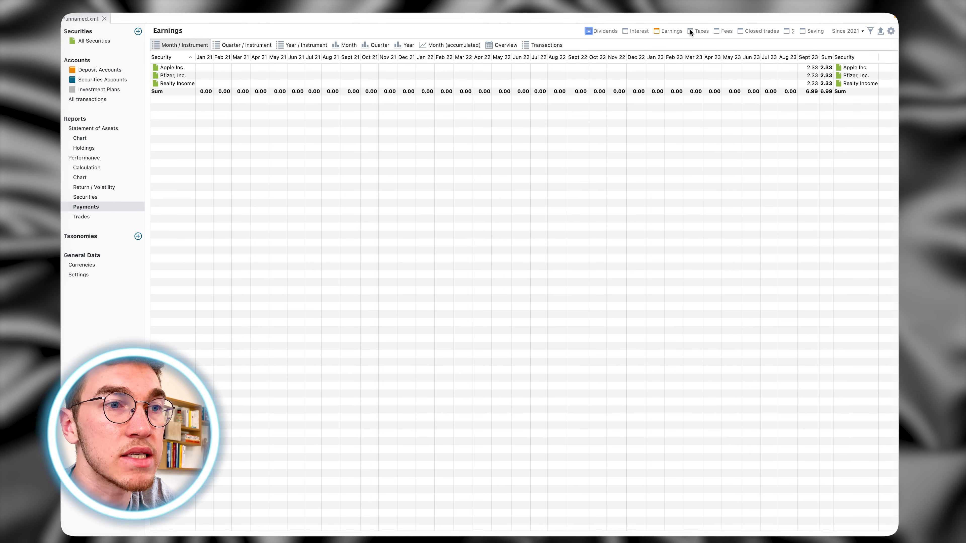
left_click(594, 32)
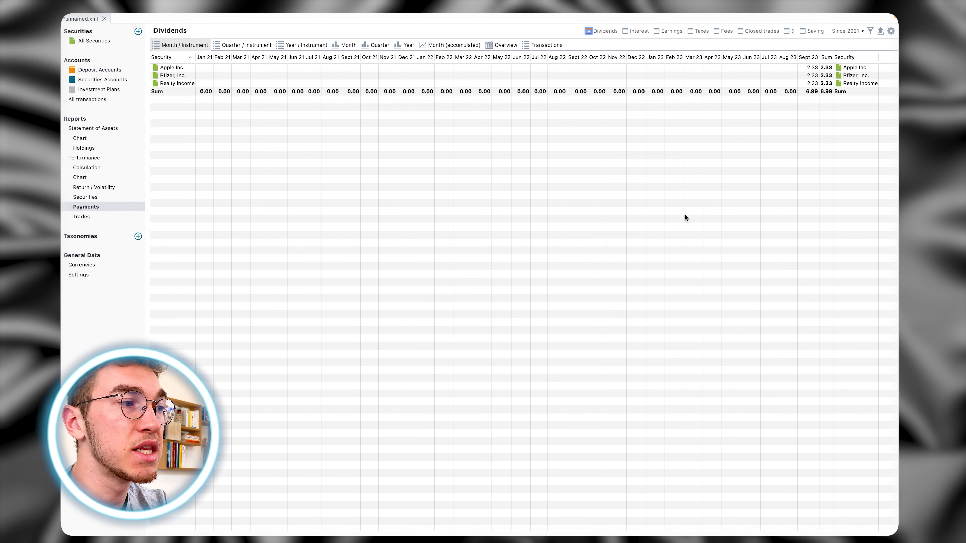
- Add the Asset Classes taxonomy from its template and open it
left_click(137, 236)
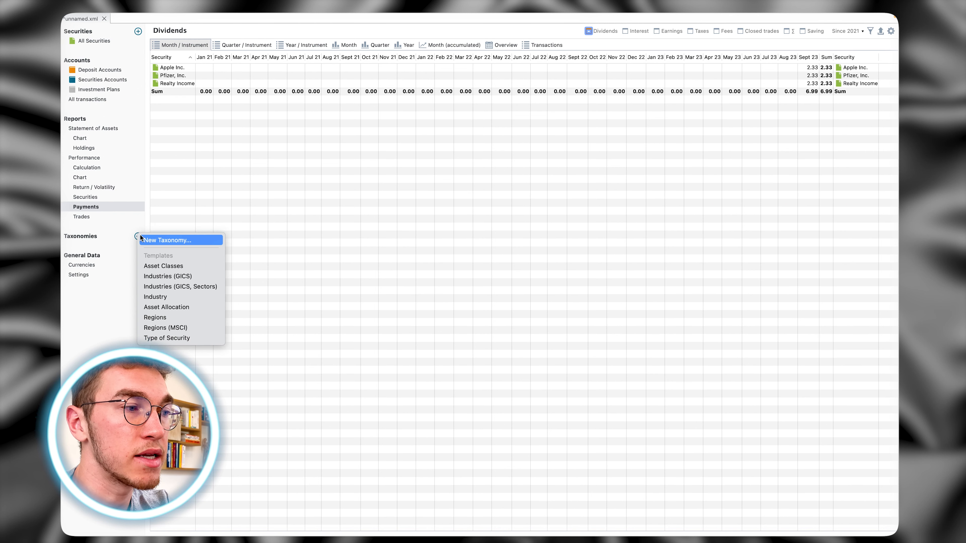
left_click(156, 267)
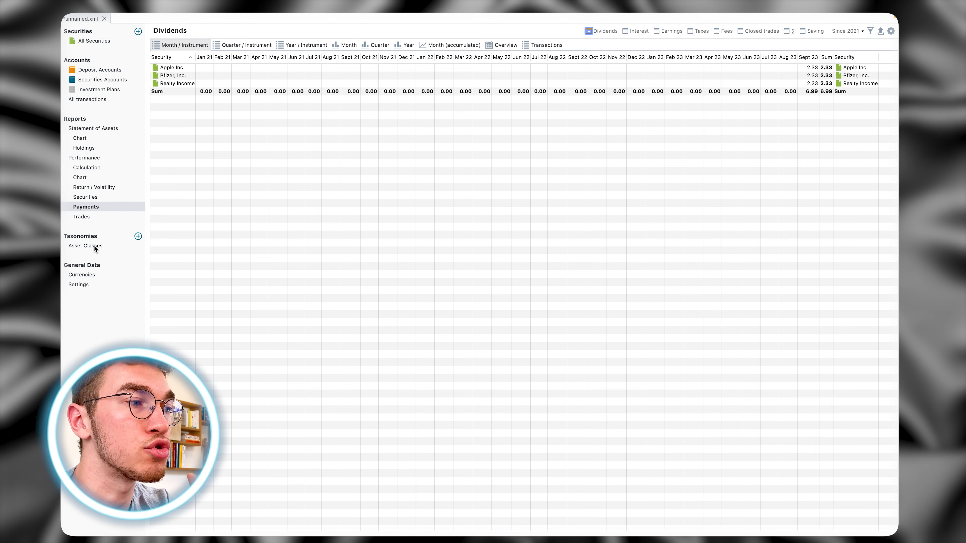
left_click(95, 247)
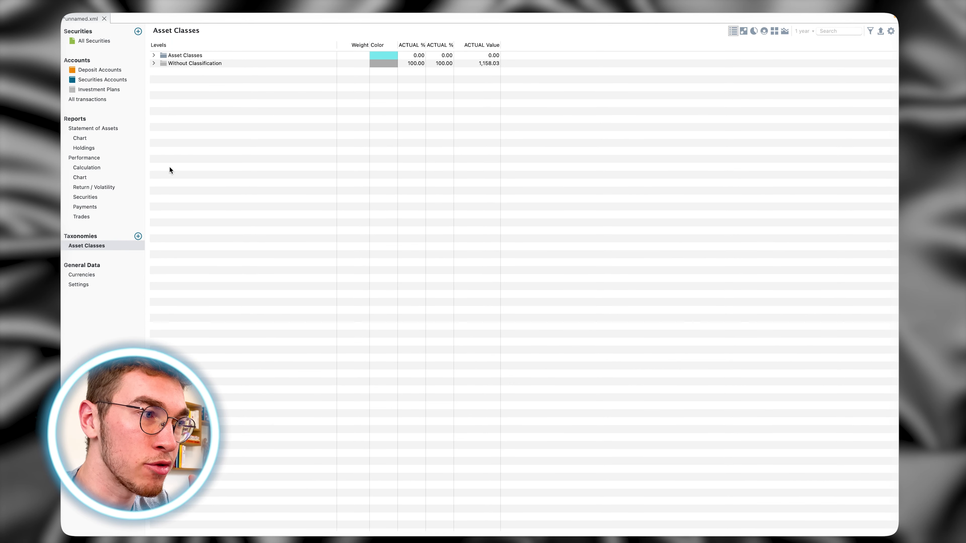
- Expand the asset classes and the unclassified holdings, and assign the EUR account to the Cash class
left_click(152, 57)
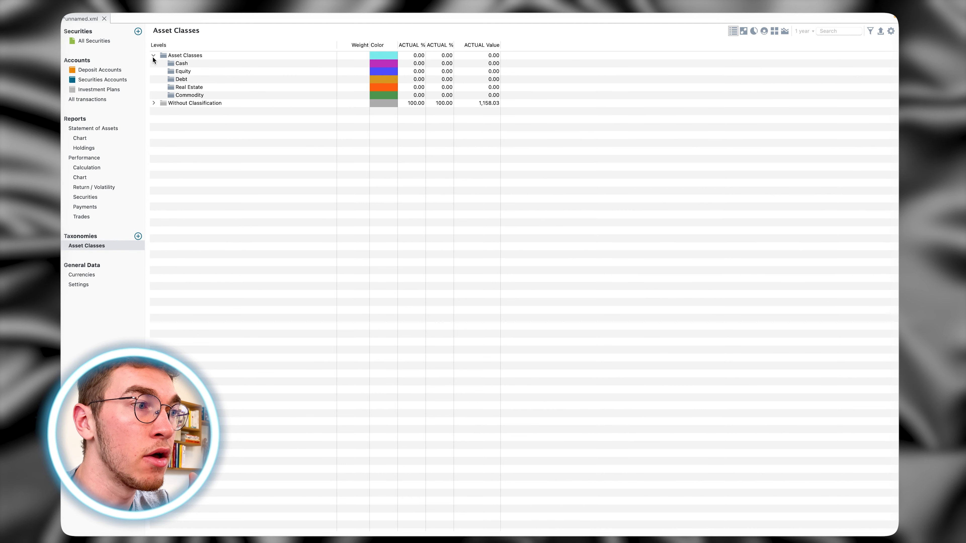
left_click(154, 103)
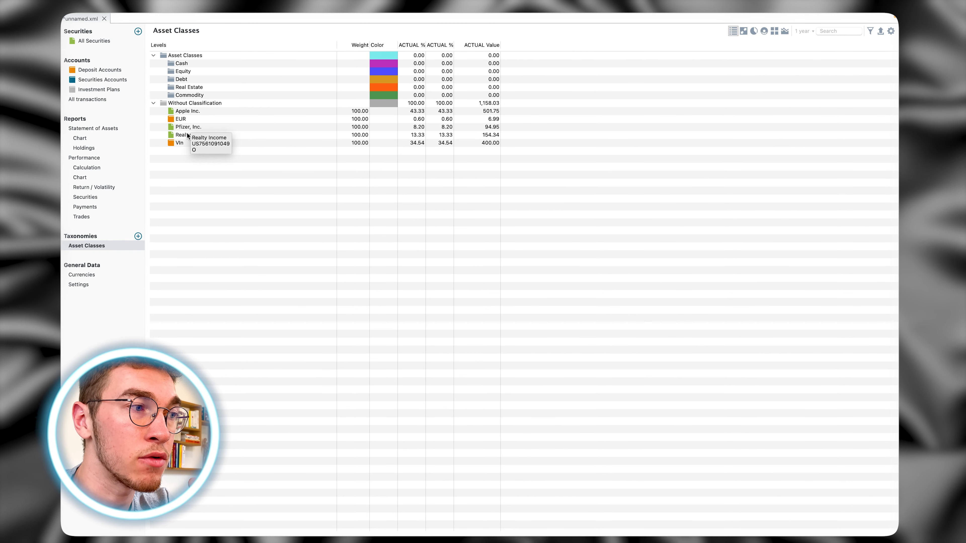
left_click(178, 119)
left_click_drag(178, 119, 183, 65)
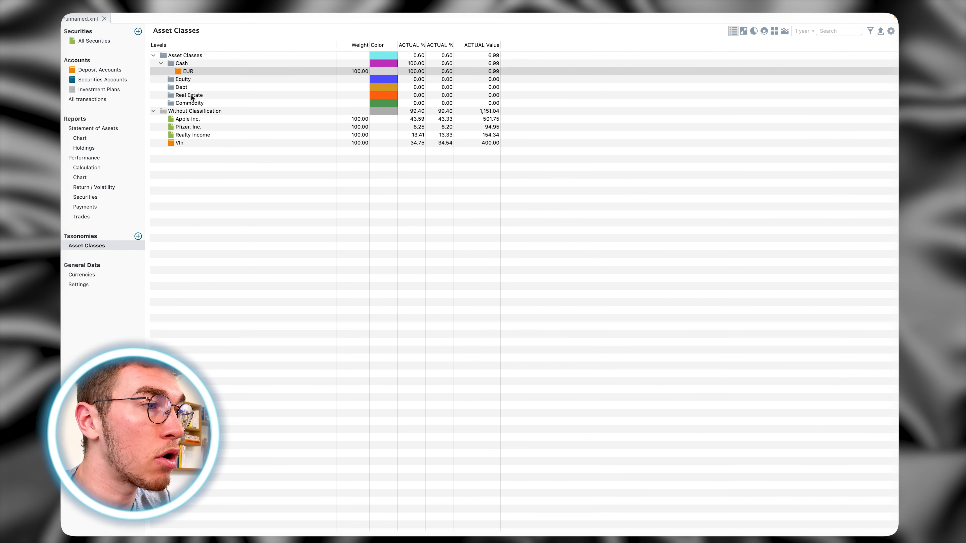
- Delete the Real Estate, Debt and Equity classes from the Asset Classes taxonomy
right_click(193, 96)
left_click(214, 151)
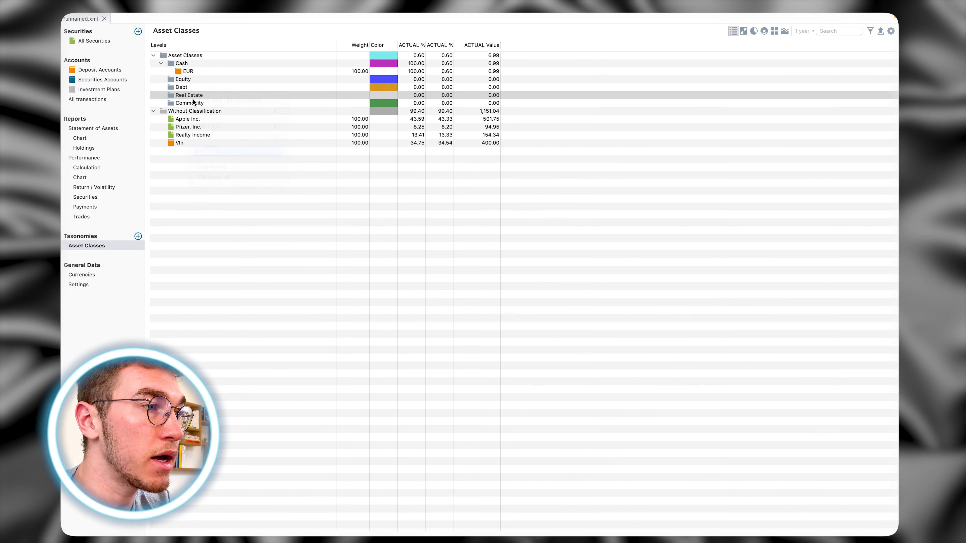
left_click(191, 88)
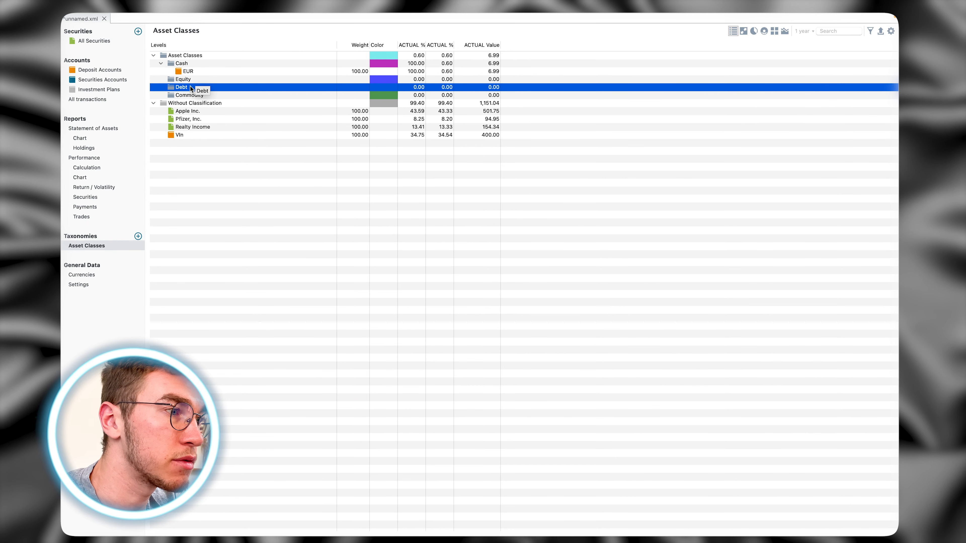
right_click(172, 88)
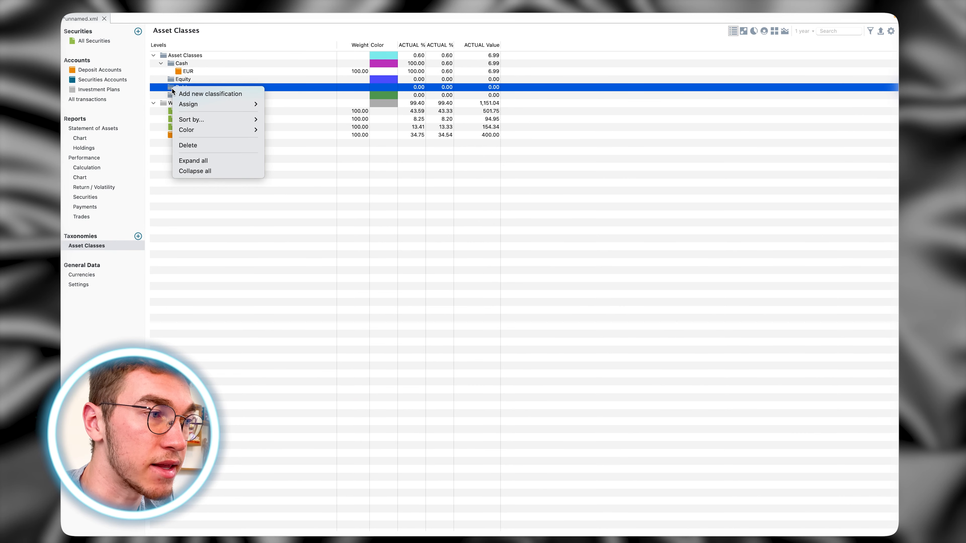
left_click(196, 143)
right_click(184, 79)
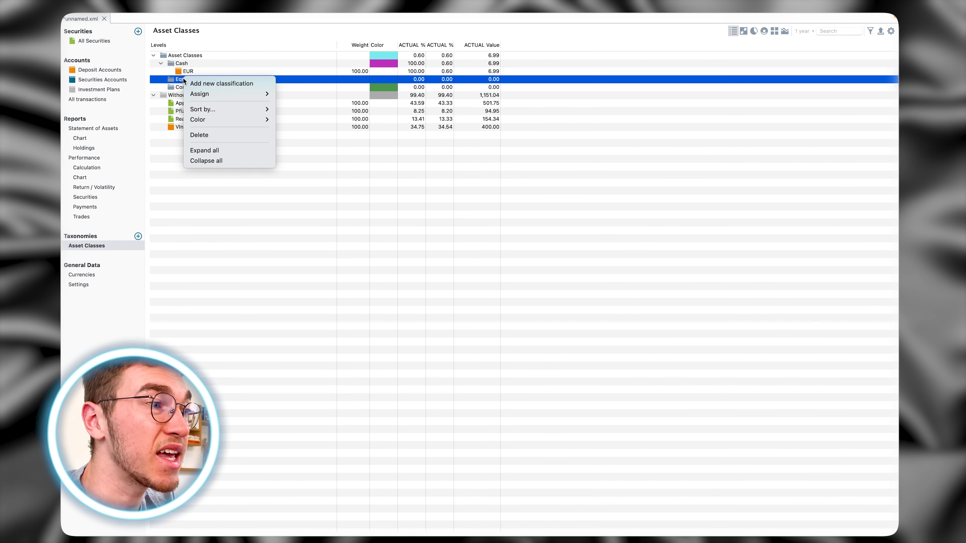
left_click(207, 133)
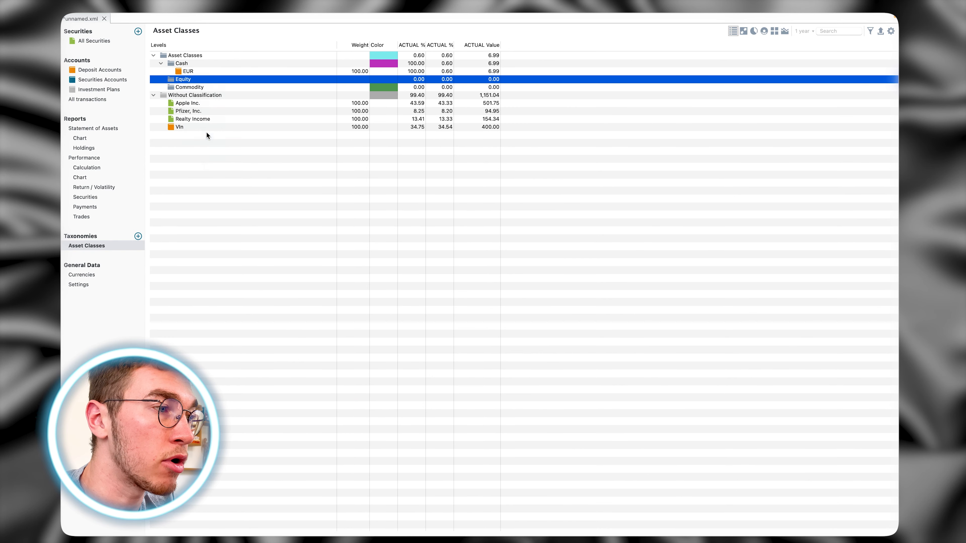
- Assign the Vln account to Cash, and Apple Inc., Pfizer, Inc. and Realty Income together to Commodity
left_click_drag(182, 119, 187, 67)
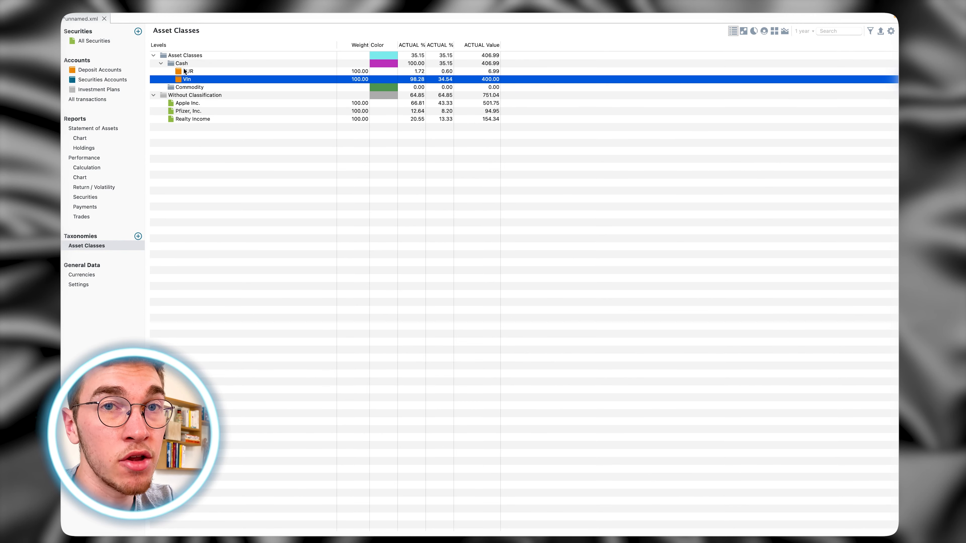
left_click(180, 129)
left_click(177, 118)
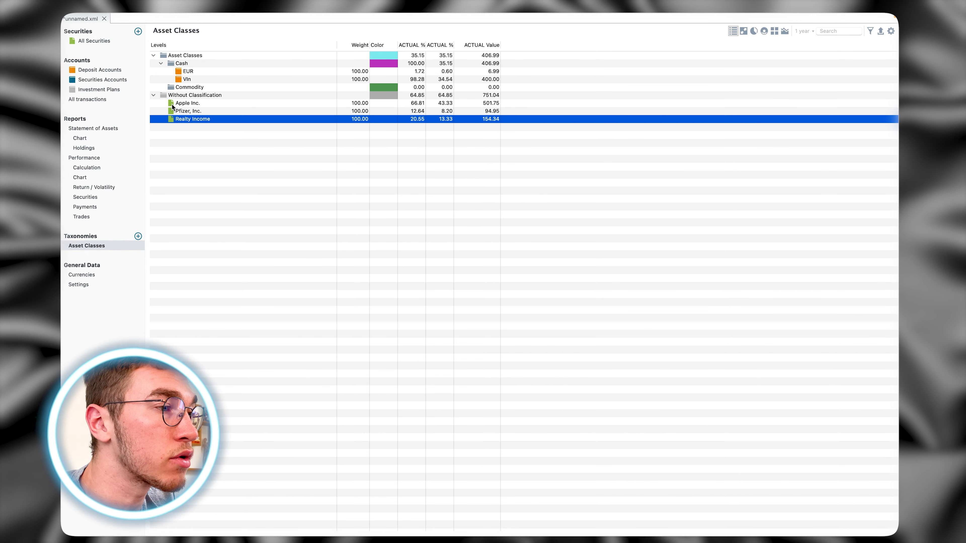
left_click(170, 102, "shift")
left_click_drag(205, 118, 201, 87)
left_click(293, 193)
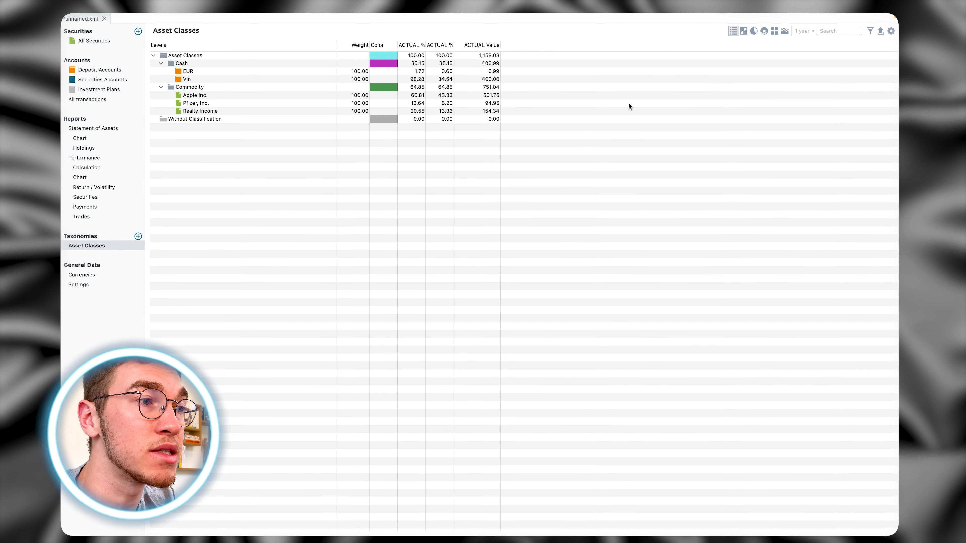
- View the asset class allocation as a donut chart, a multi-level pie chart and a tree map
left_click(765, 31)
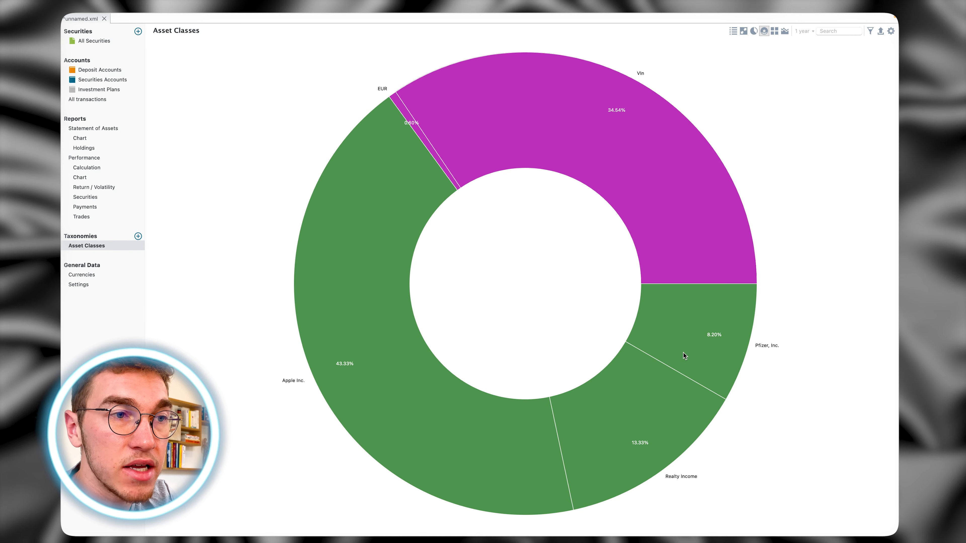
left_click(751, 32)
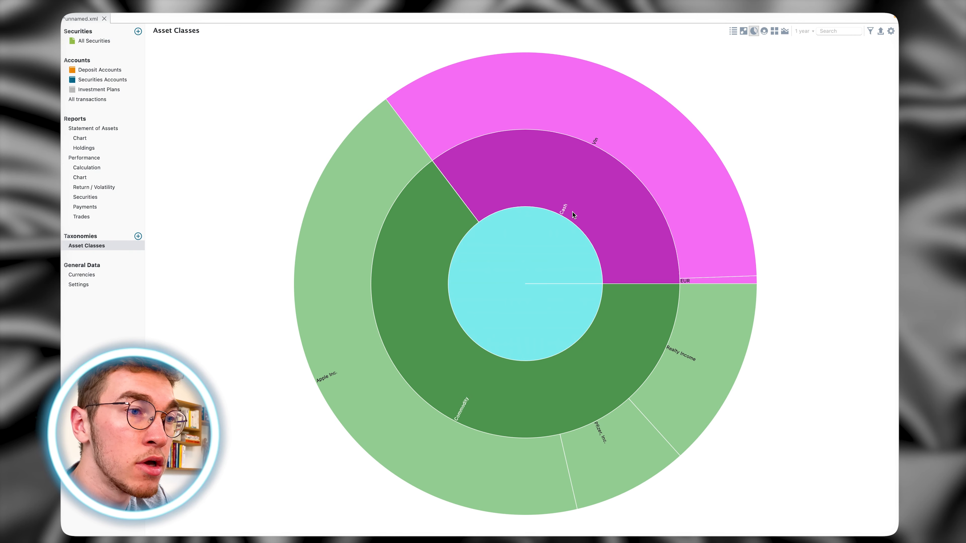
left_click(774, 31)
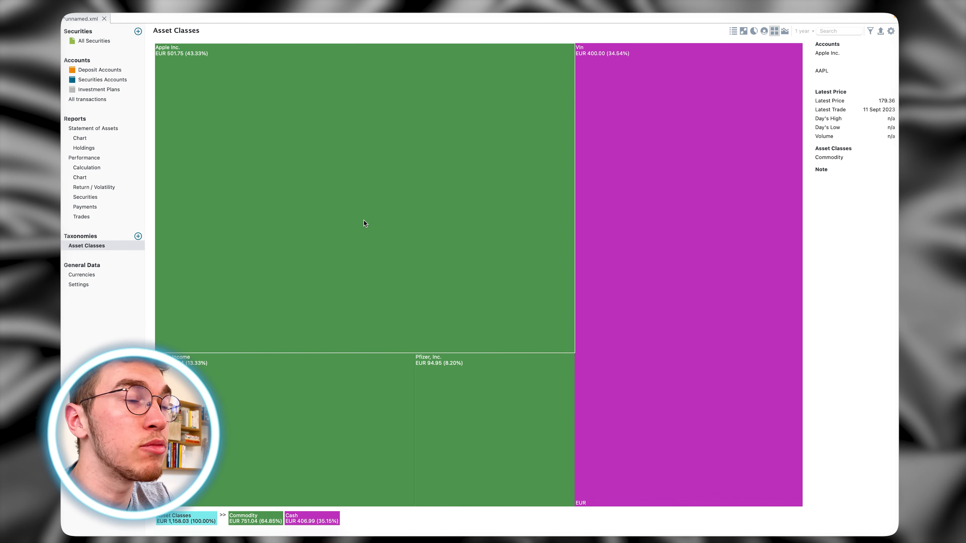
- Inspect the holdings in the asset class tree map and return the taxonomy to its table view
left_click(562, 417)
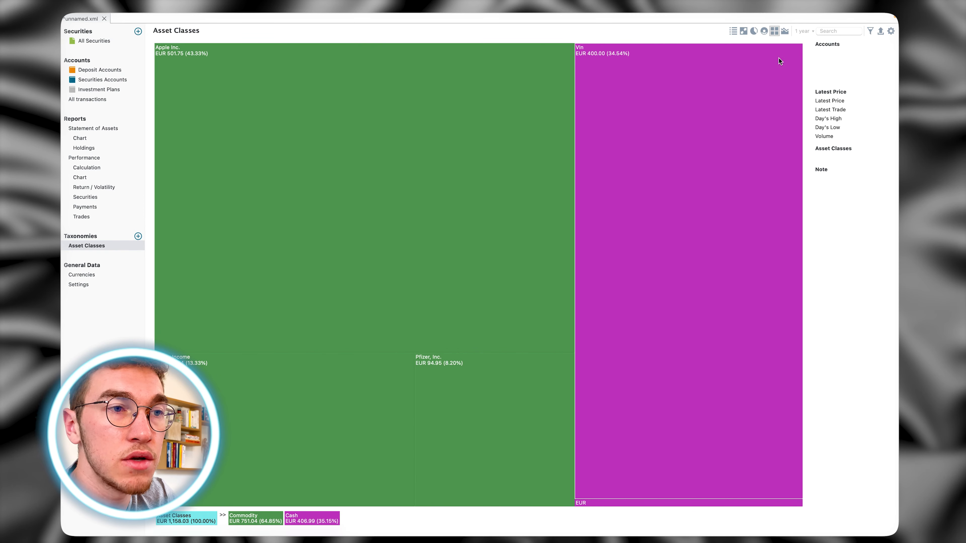
left_click(732, 31)
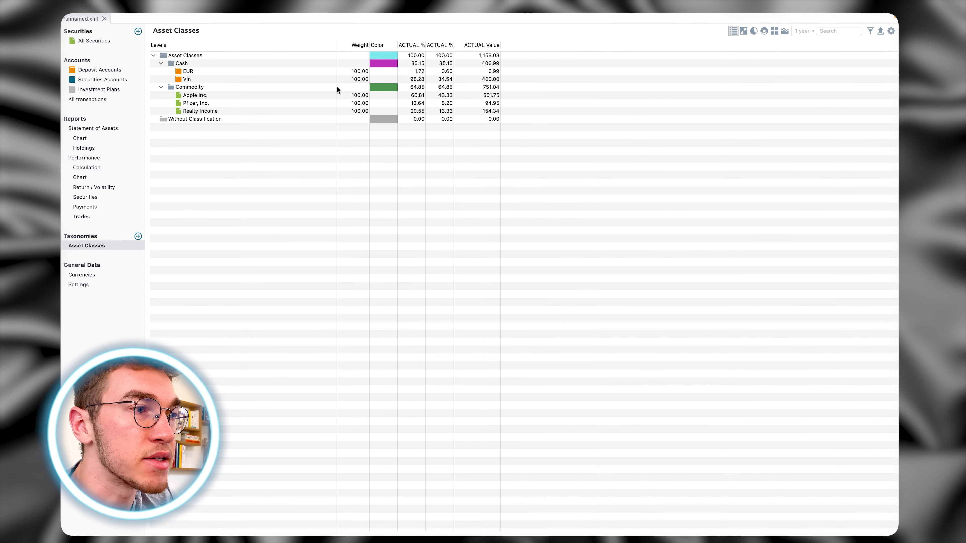
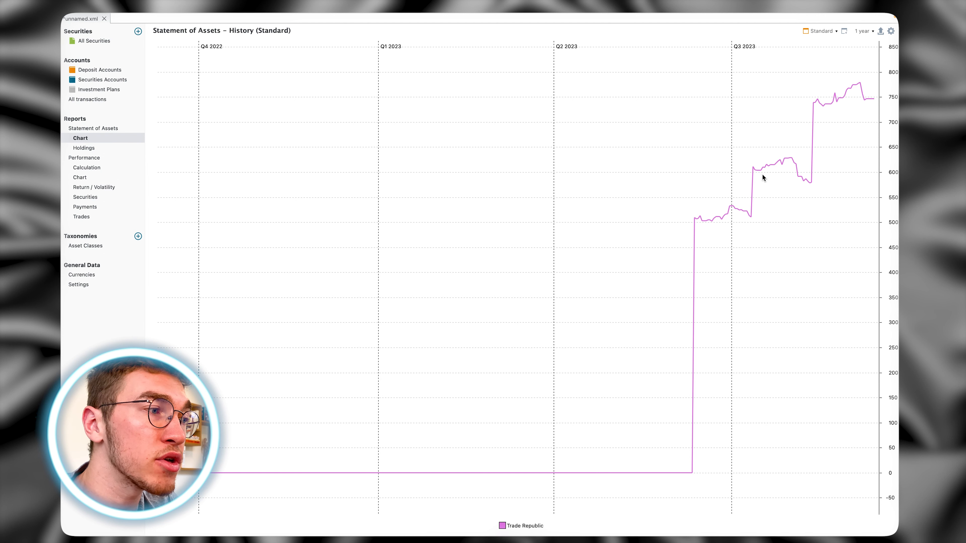
- View the Statement of Assets holdings chart and filter it to the Trade Republic securities account
left_click(81, 149)
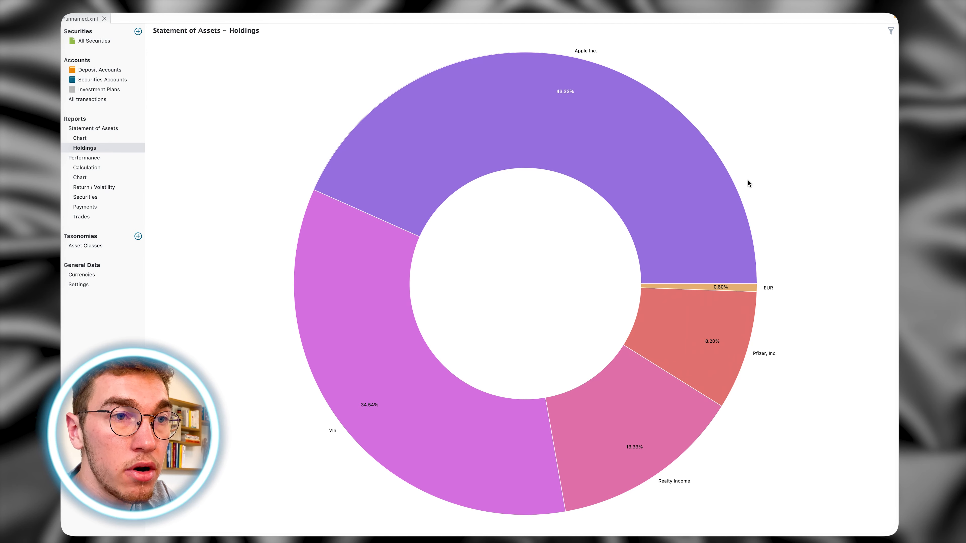
left_click(891, 30)
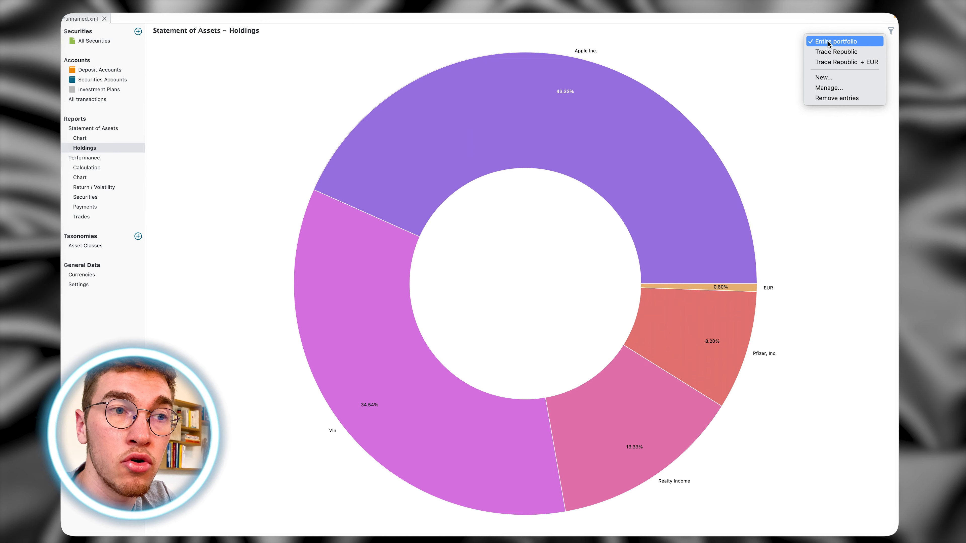
left_click(825, 52)
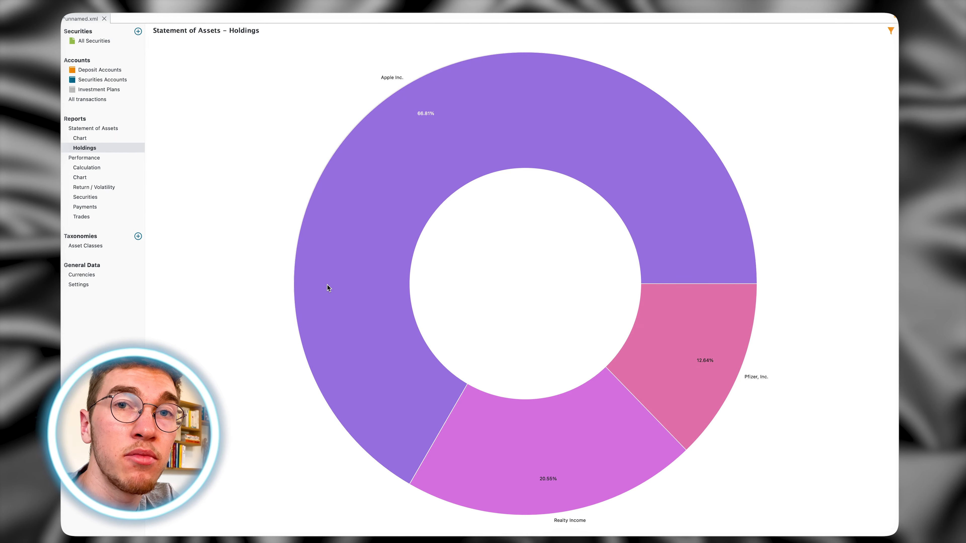
- Review the performance dashboard and the performance calculation's breakdown of capital gains, earnings, fees, taxes and transfers
left_click(90, 158)
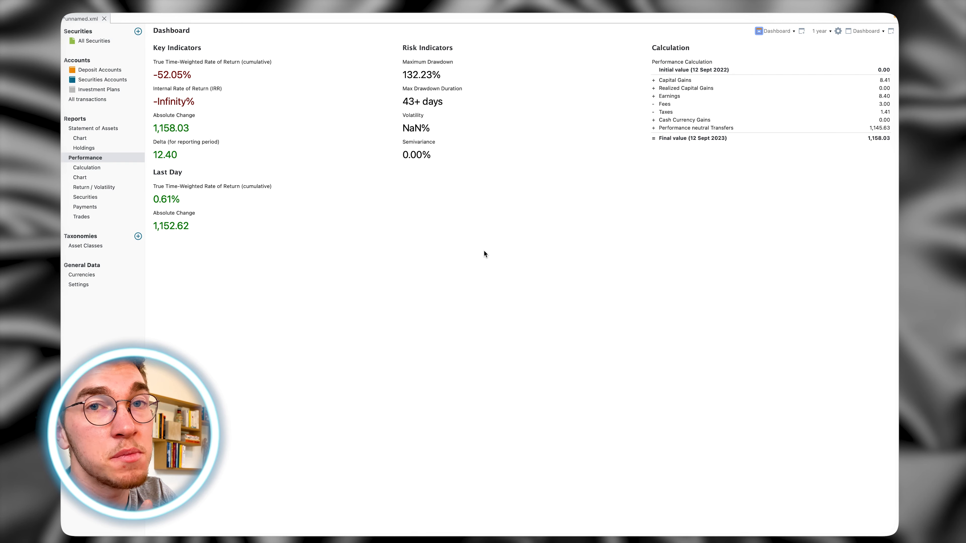
left_click(87, 169)
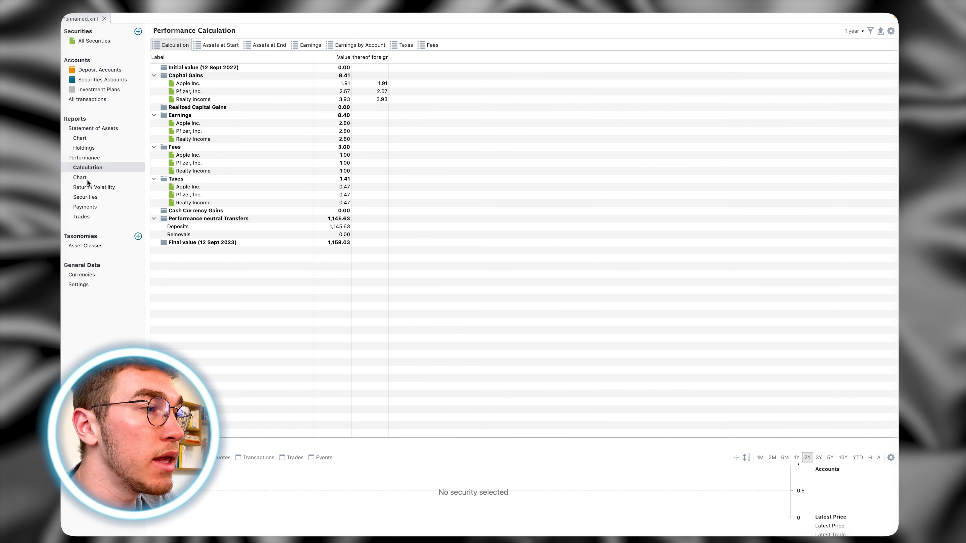
left_click(87, 179)
left_click(87, 168)
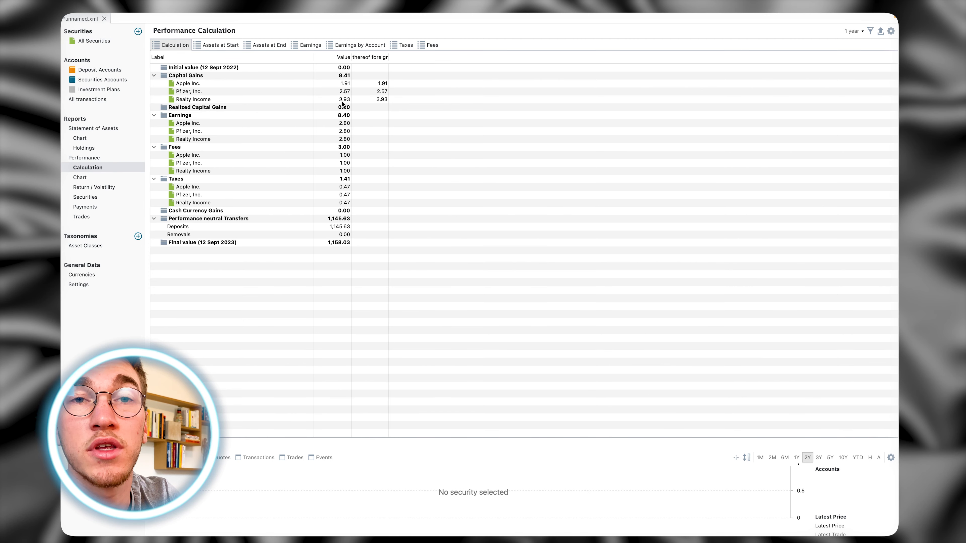
mouse_move(341, 103)
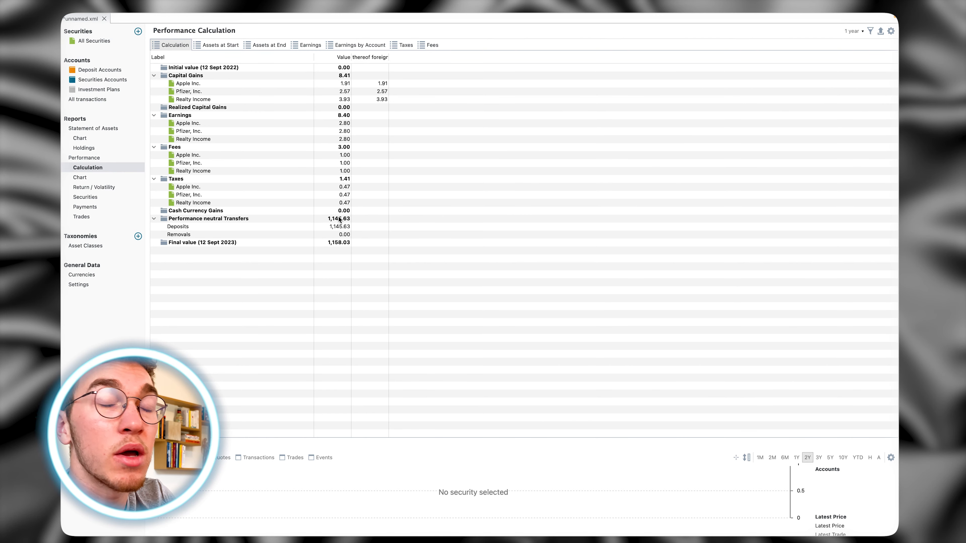
- Replace the Entire portfolio series in the performance chart with the Trade Republic data series
left_click(87, 178)
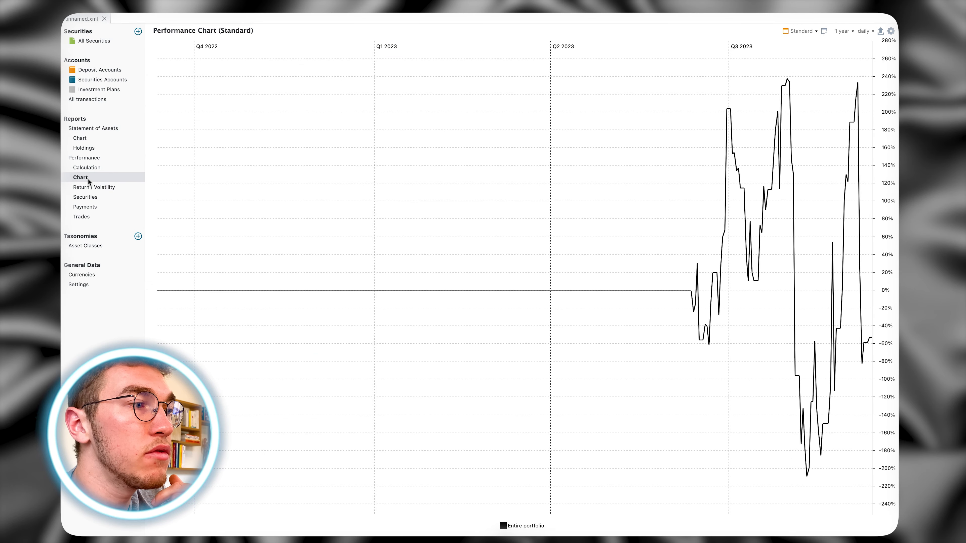
left_click(891, 31)
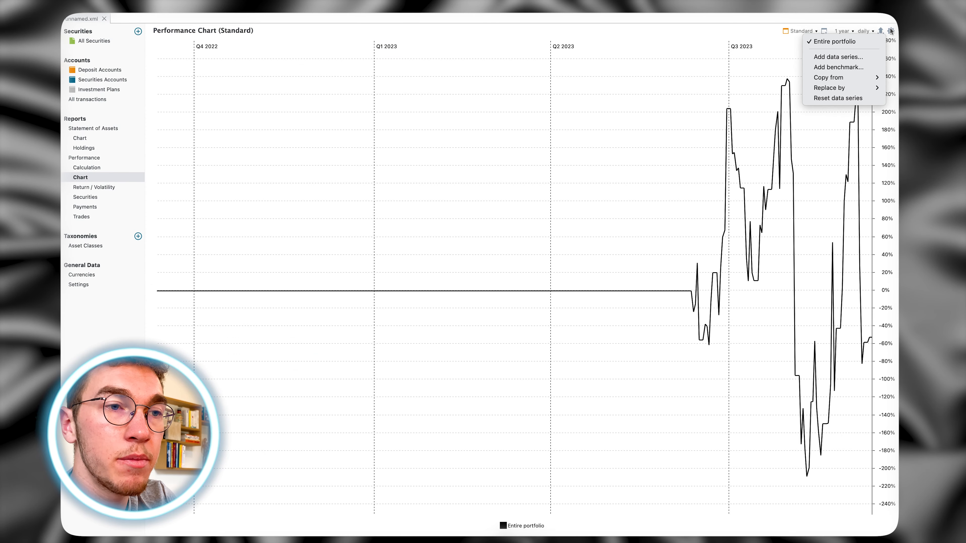
left_click(850, 42)
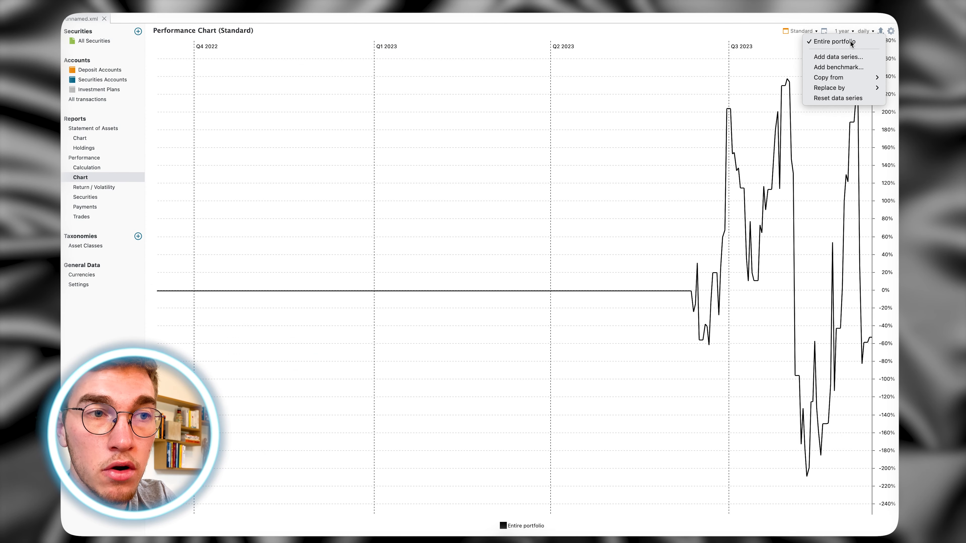
left_click(891, 31)
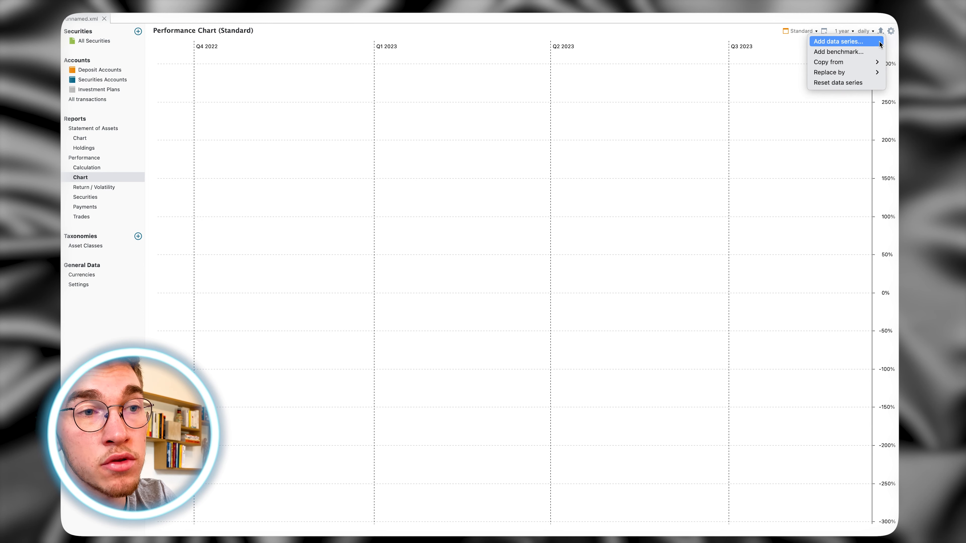
left_click(865, 42)
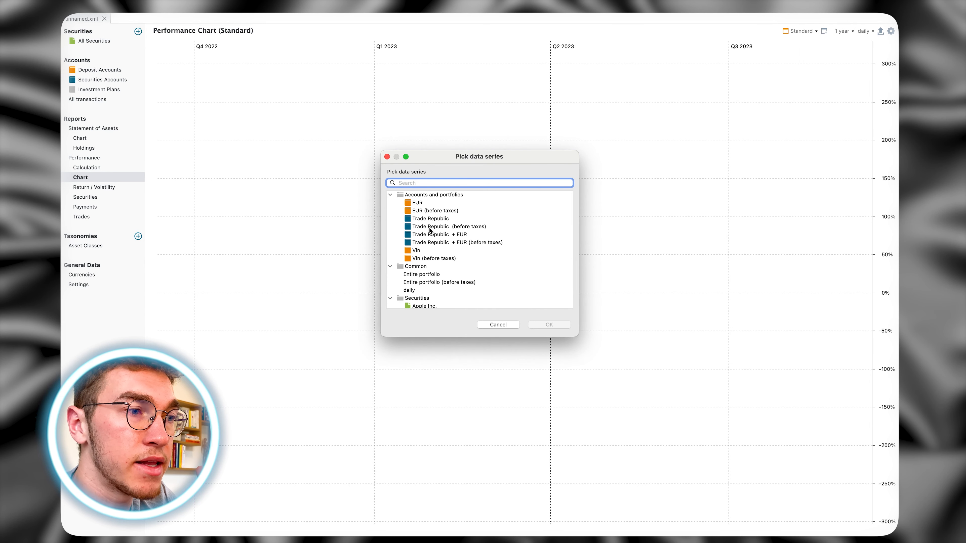
left_click(424, 218)
left_click(551, 325)
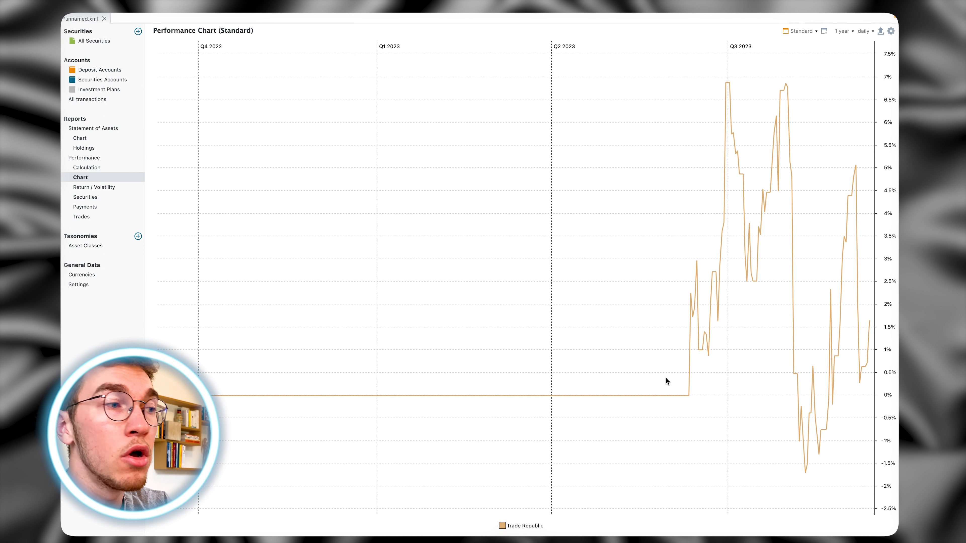
- Compare the Statement of Assets history chart with the performance chart for Trade Republic
left_click(81, 138)
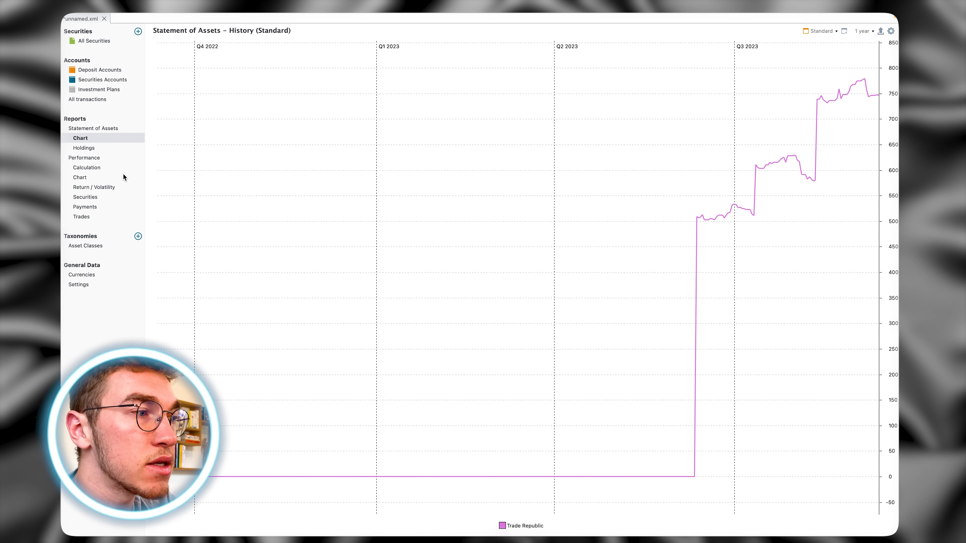
left_click(80, 178)
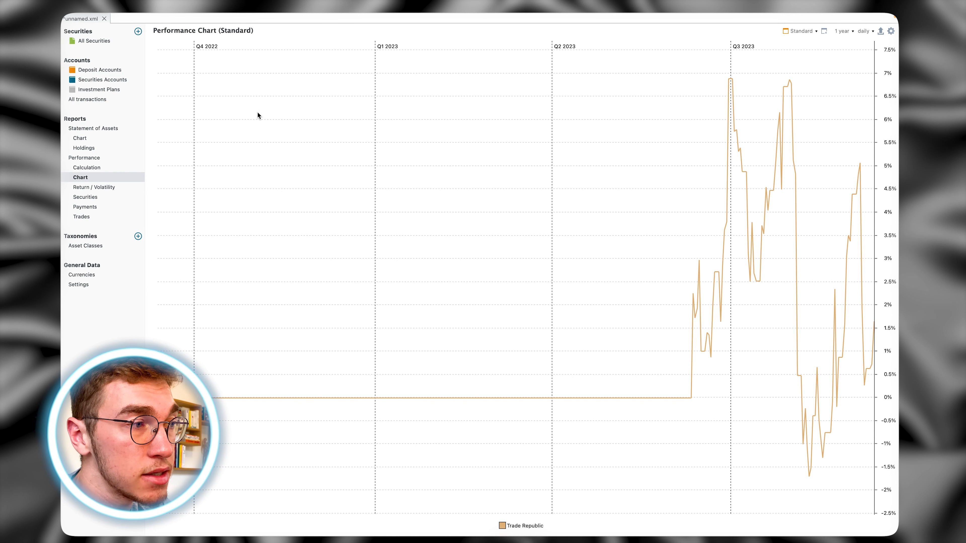
- Find PSP5 and add the Lyxor PEA S&P 500 UCITS ETF (PSP5.PA) to the securities, checking its historical quotes before saving
left_click(79, 41)
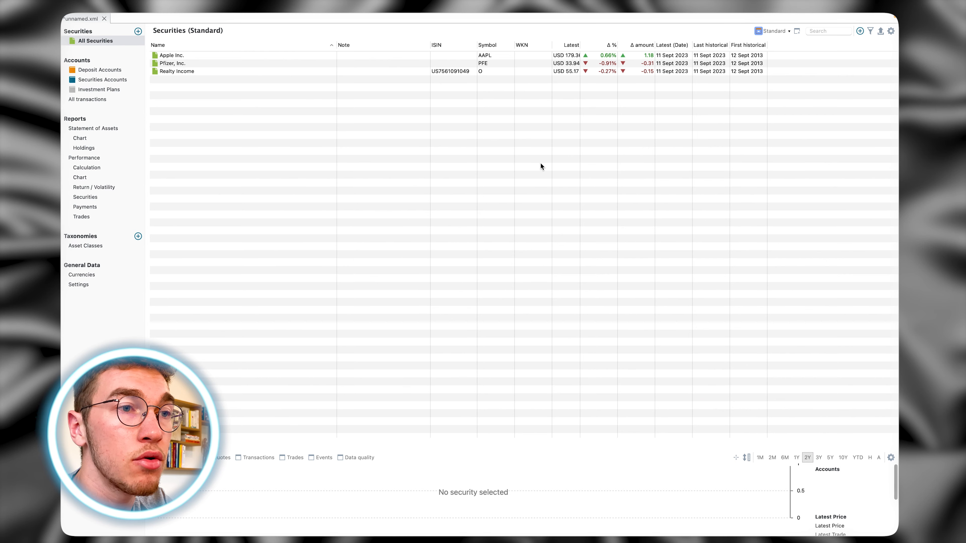
left_click(860, 31)
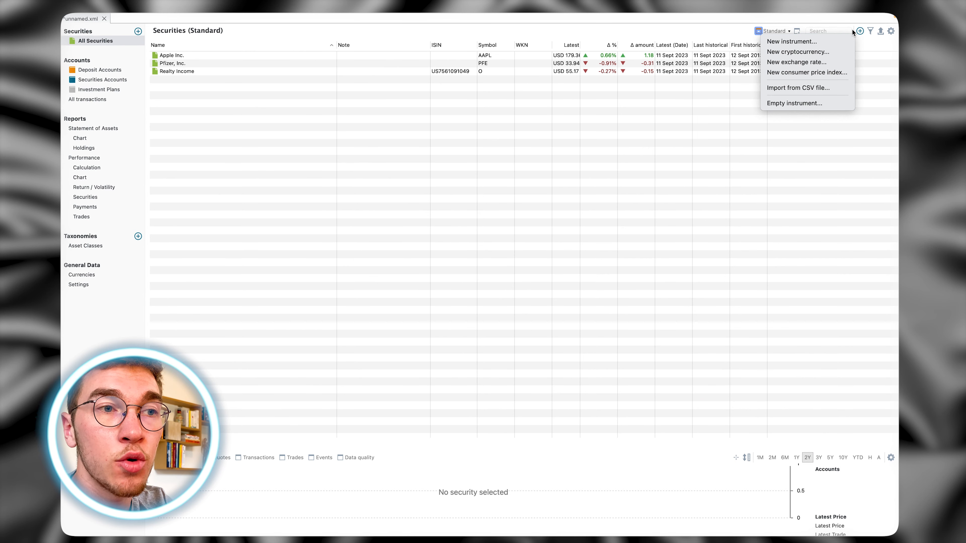
left_click(797, 43)
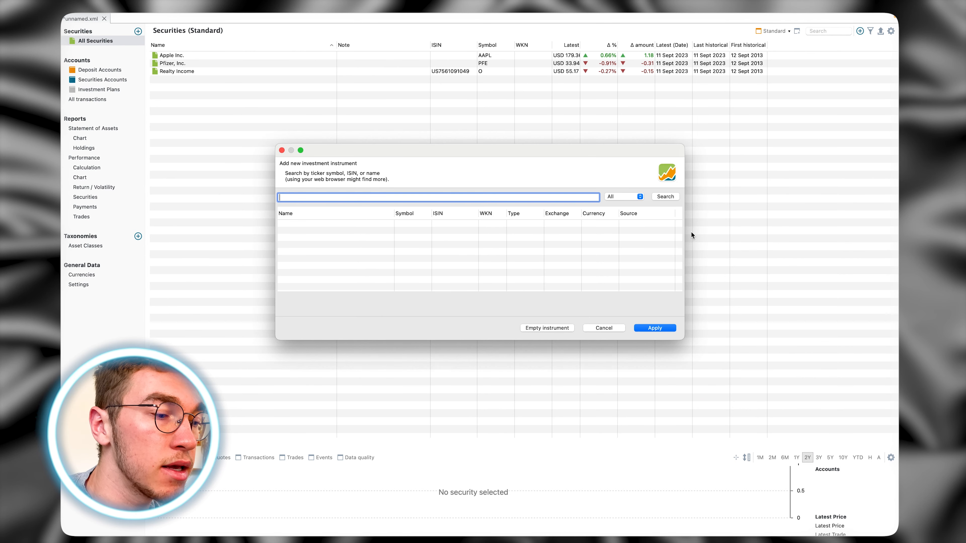
type("PSP5")
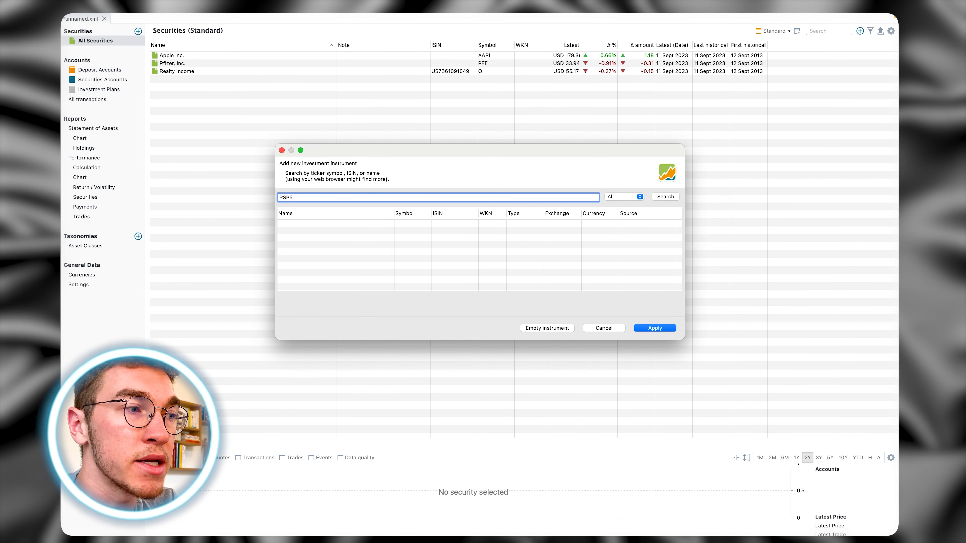
key("Return")
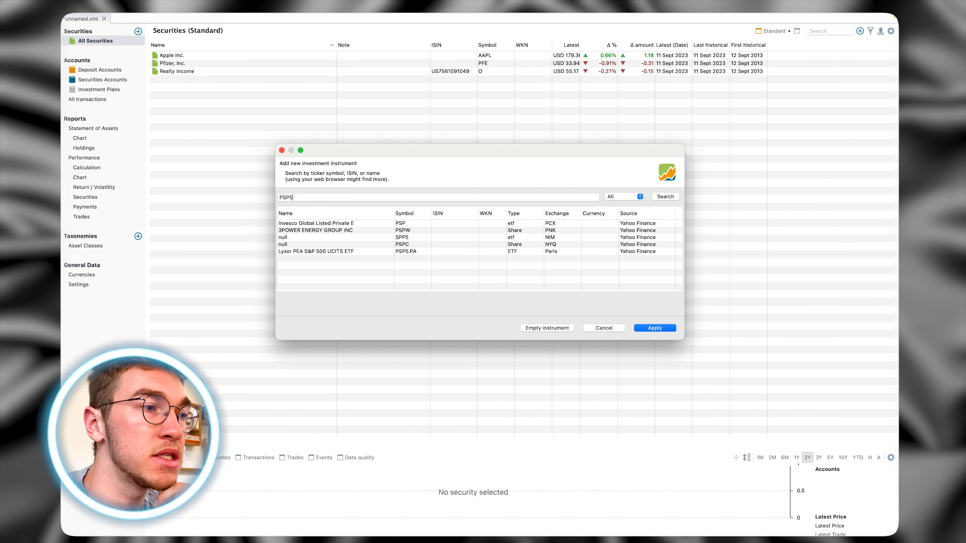
left_click(317, 253)
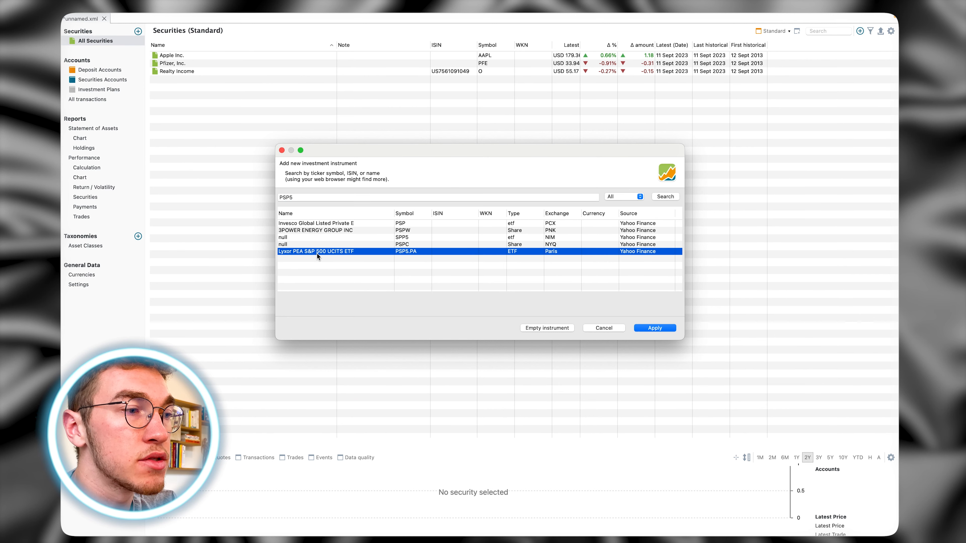
left_click(649, 326)
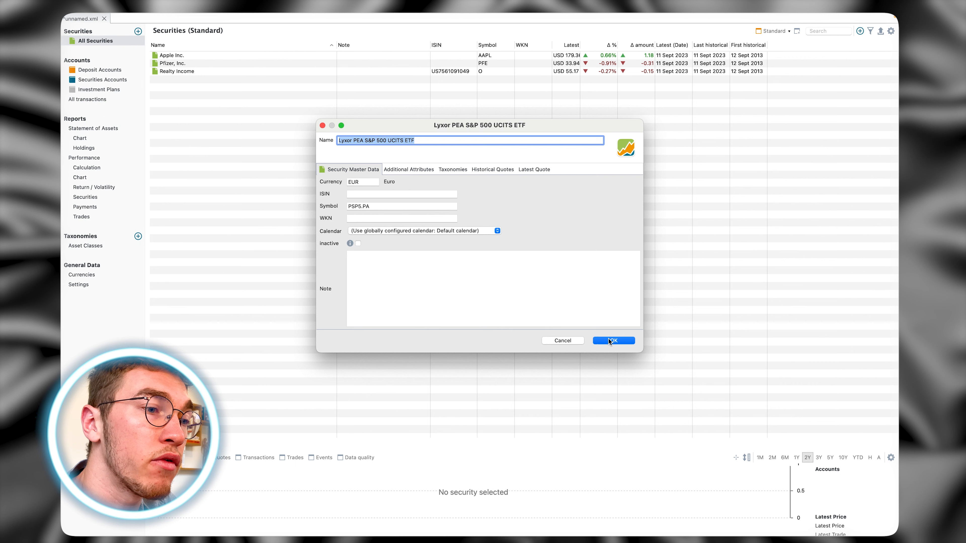
left_click(507, 171)
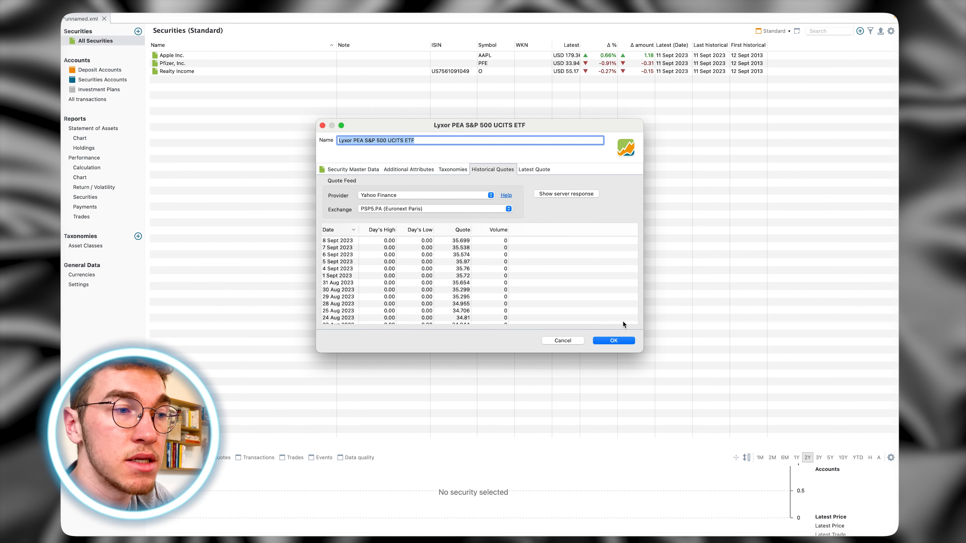
left_click(611, 340)
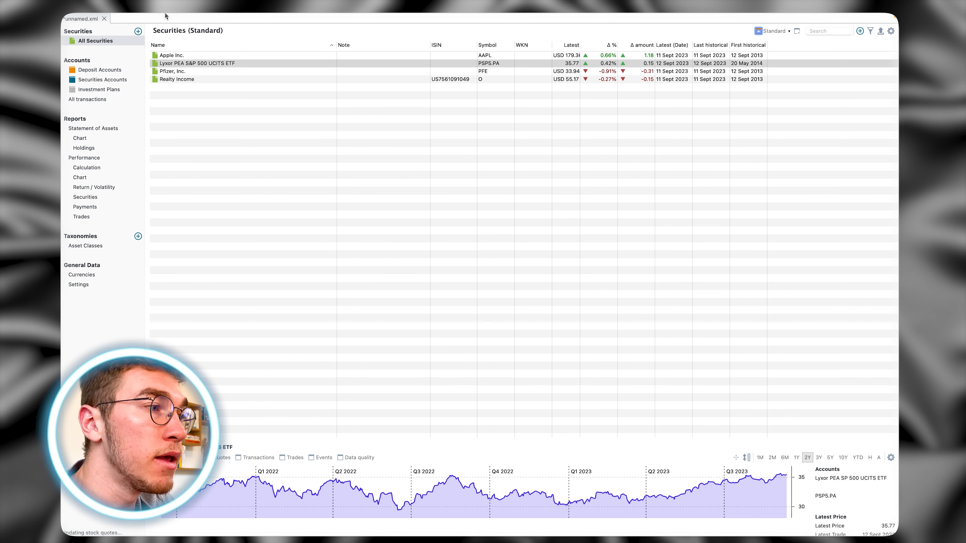
- Add the Lyxor PEA S&P 500 UCITS ETF as a benchmark to the performance chart
left_click(84, 179)
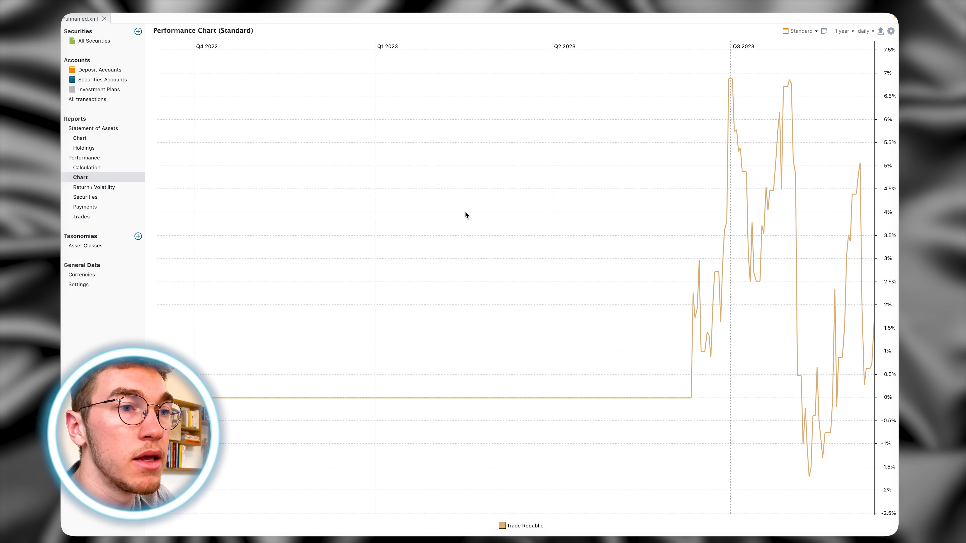
left_click(892, 32)
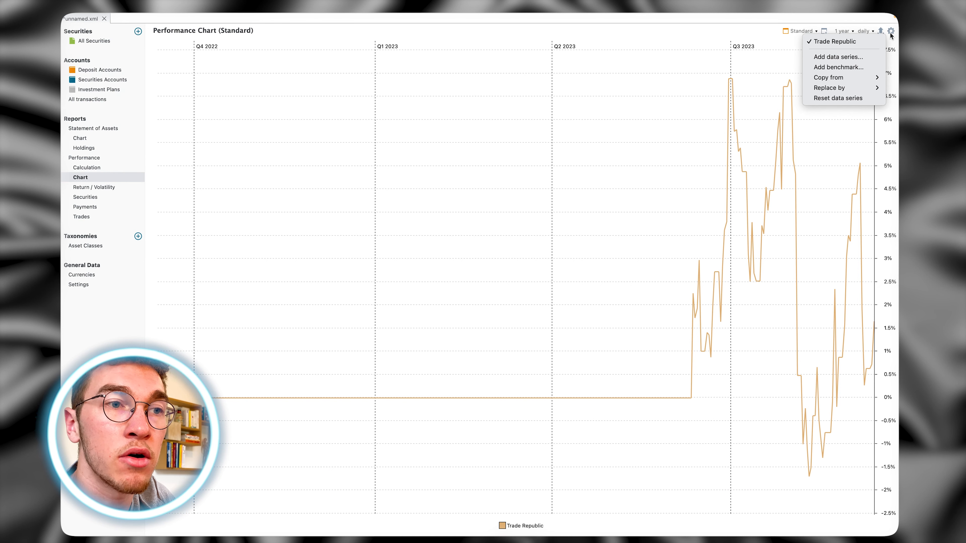
left_click(843, 67)
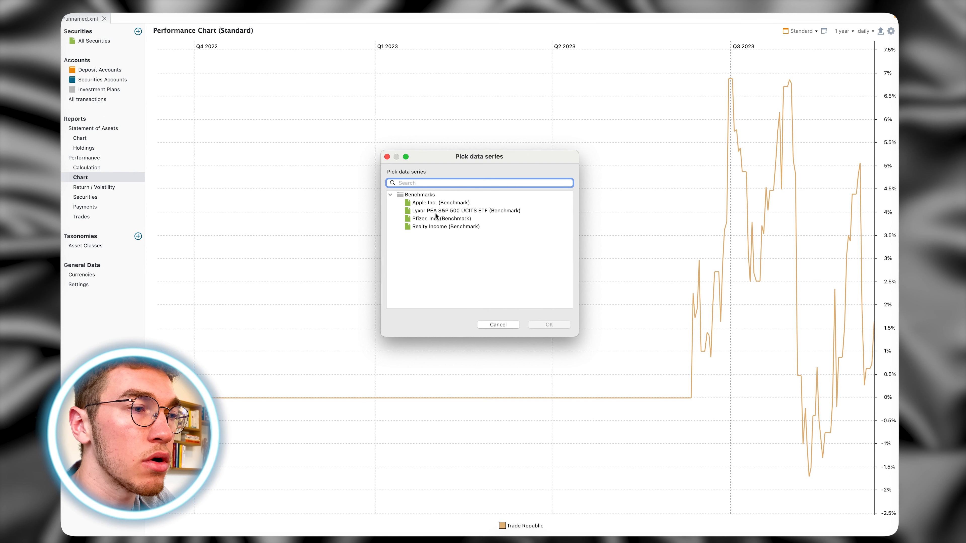
left_click(432, 211)
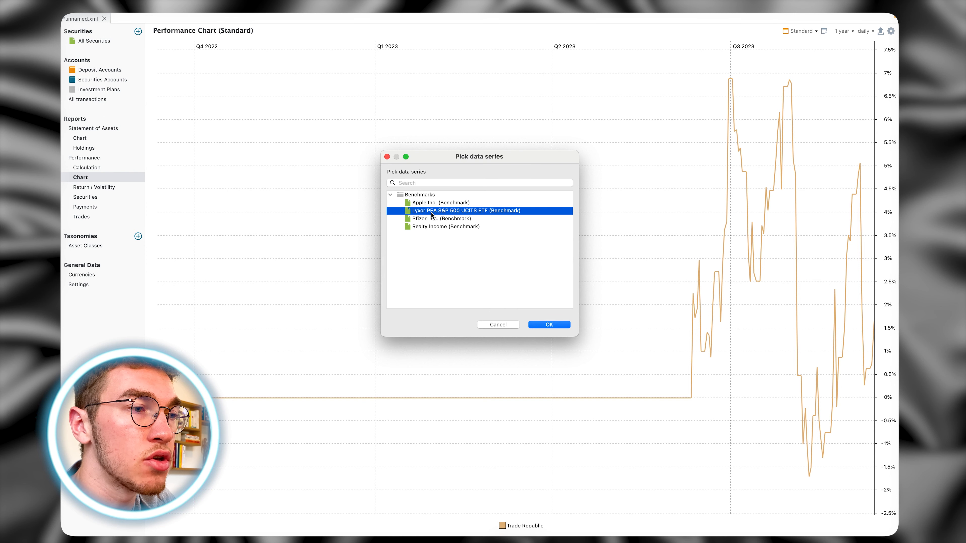
left_click(550, 325)
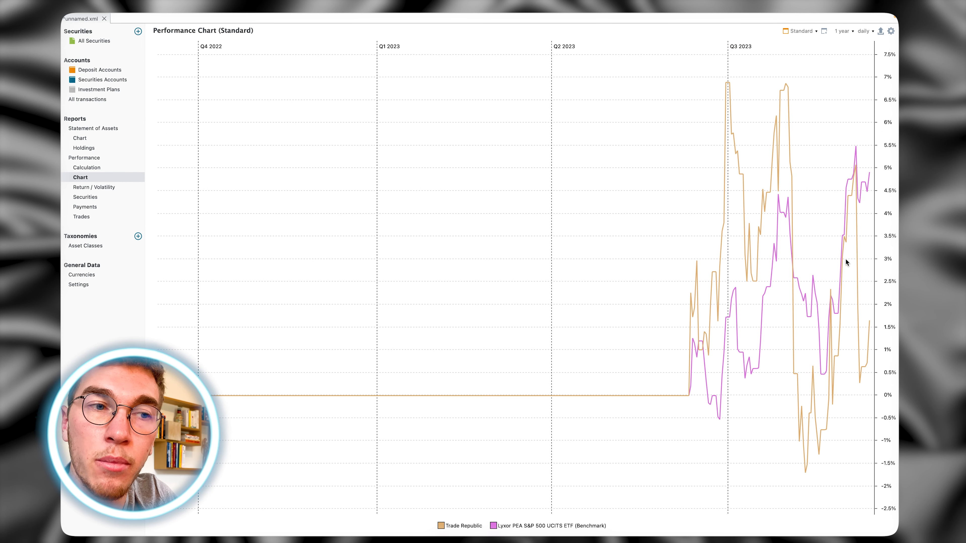
mouse_move(868, 266)
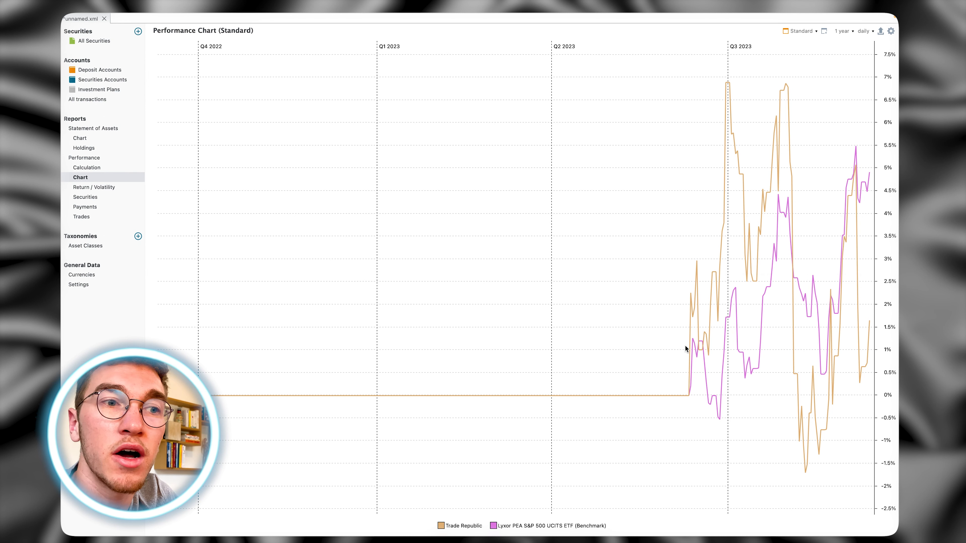
- Change the Trade Republic series colour in the performance chart to green
left_click(443, 526)
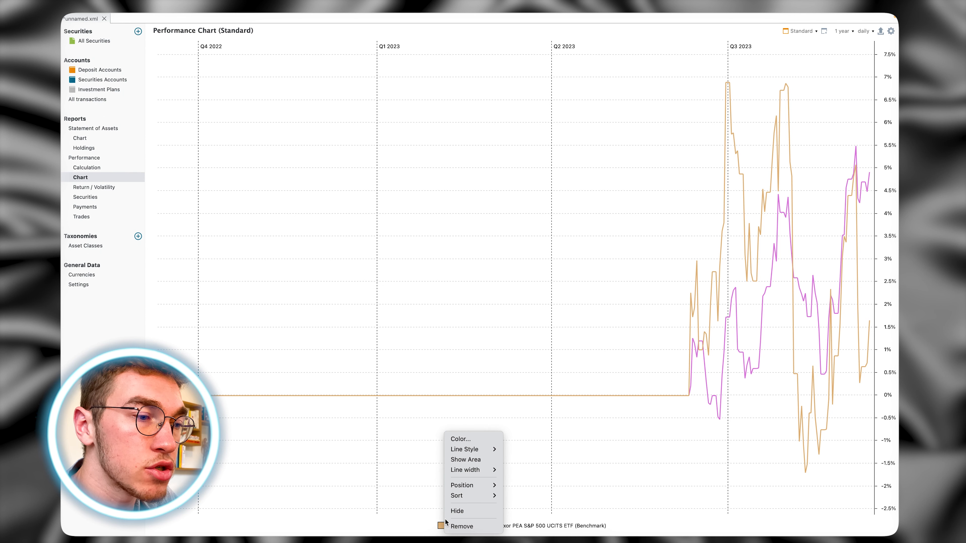
left_click(462, 442)
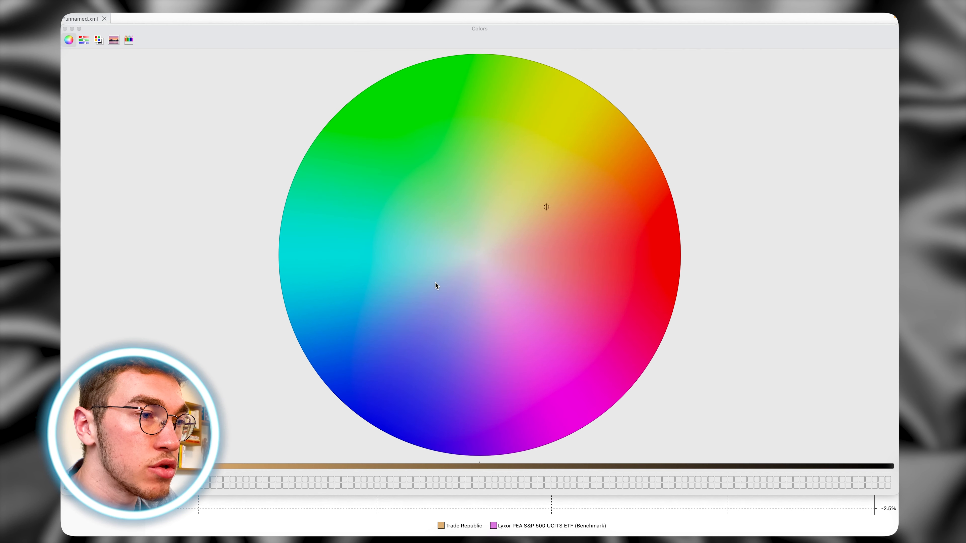
left_click_drag(443, 167, 406, 111)
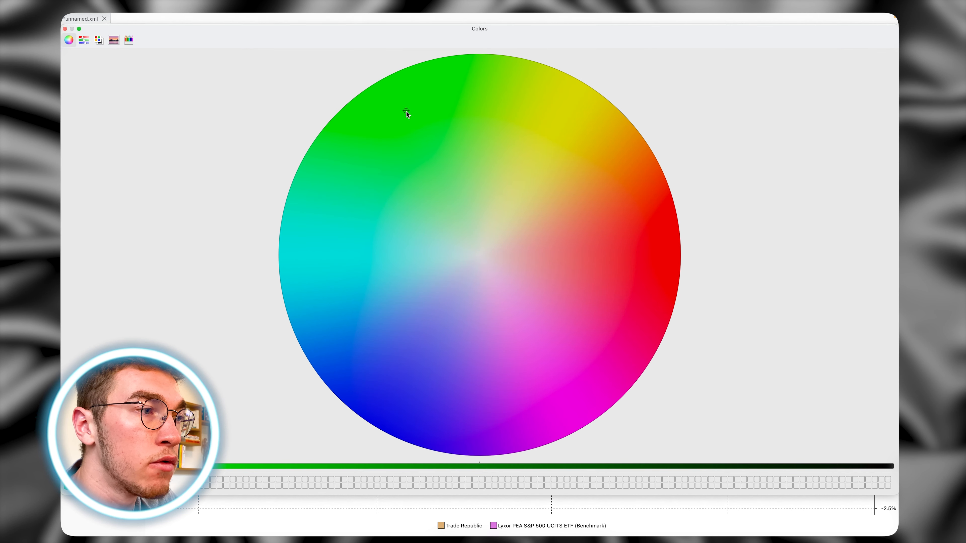
left_click(65, 29)
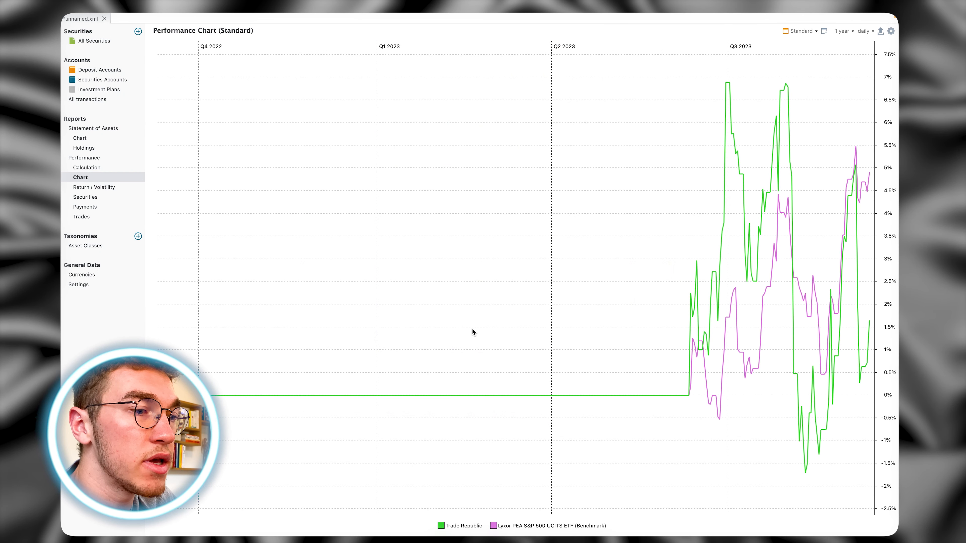
- Change the Lyxor PEA S&P 500 UCITS ETF benchmark's colour in the performance chart to red
right_click(493, 528)
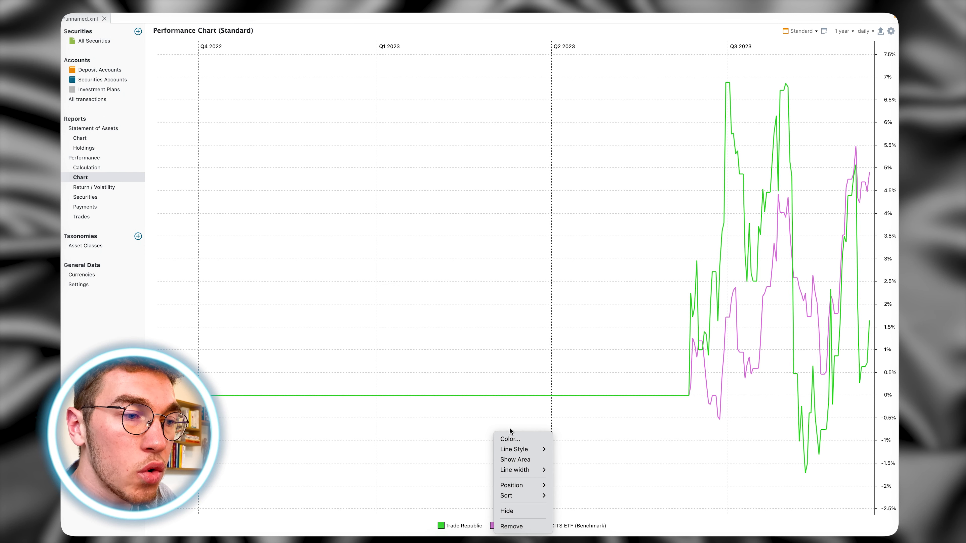
left_click(509, 439)
left_click_drag(499, 255, 632, 256)
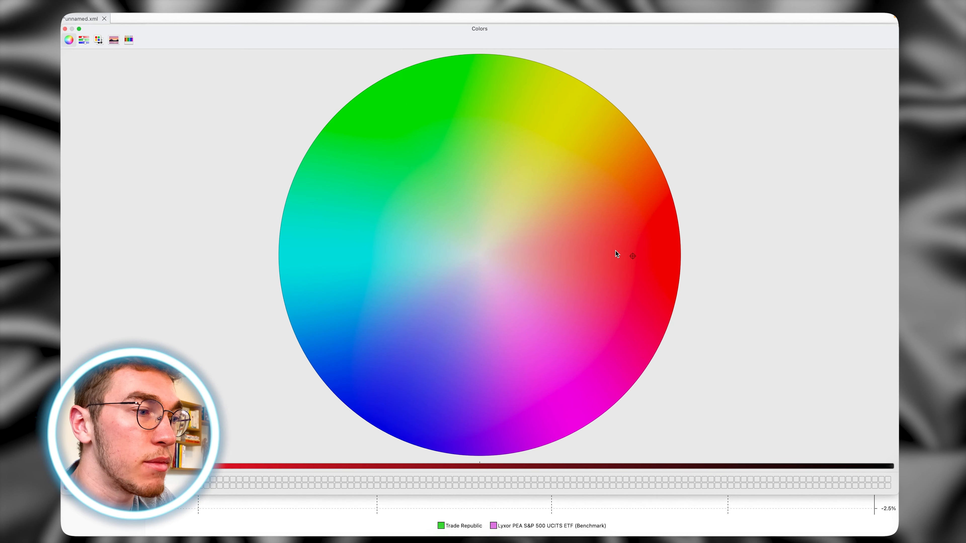
left_click(65, 28)
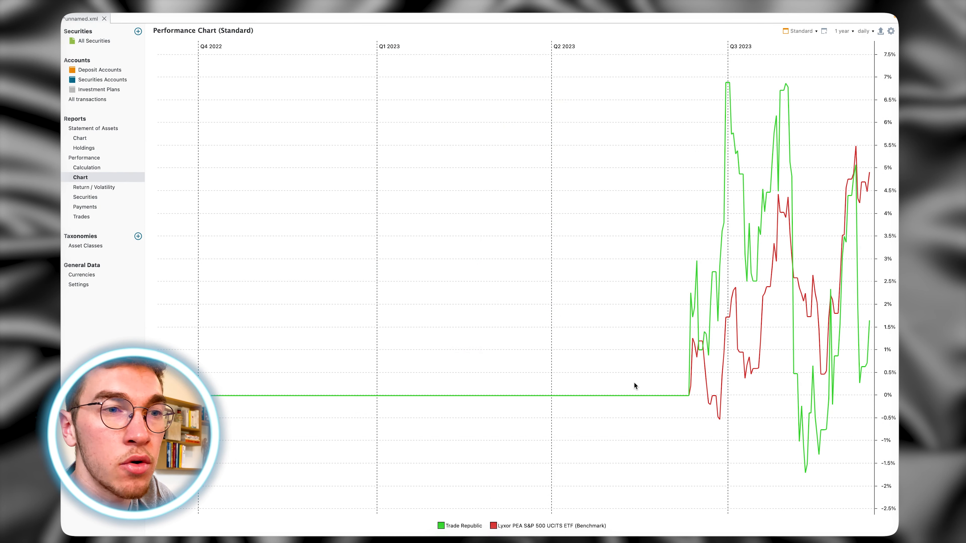
scroll(759, 376, "down", 4)
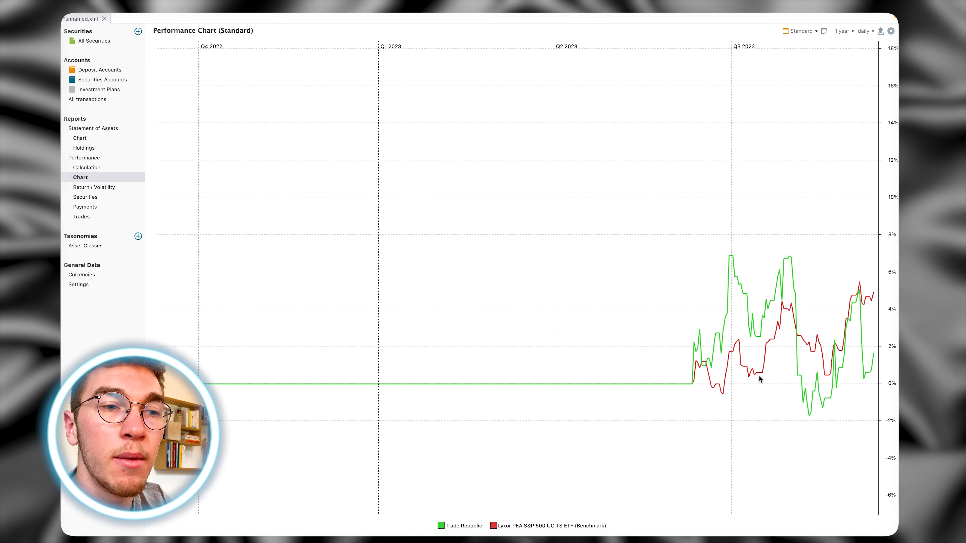
scroll(759, 376, "down", 3)
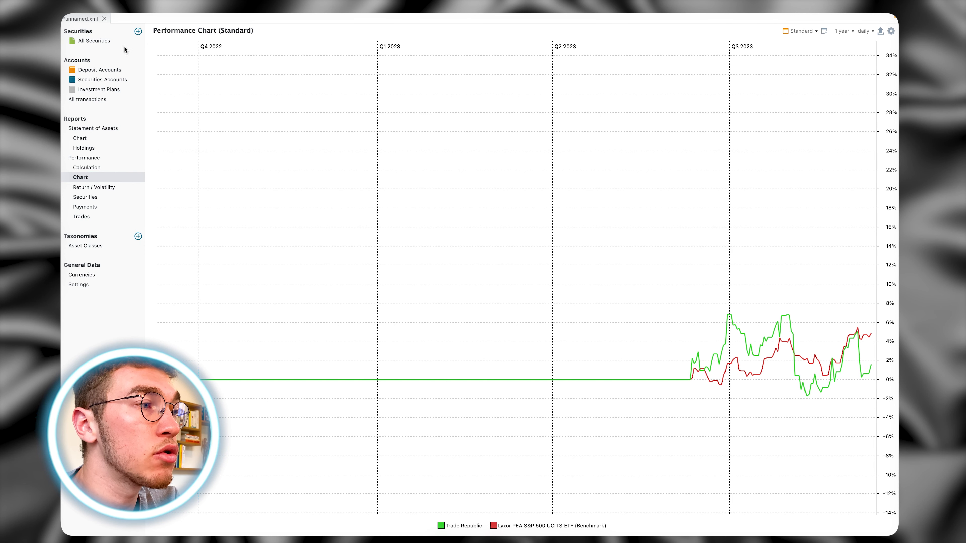
- Review the options for adding instruments to the securities list and benchmarks to the performance chart
left_click(103, 40)
left_click(859, 31)
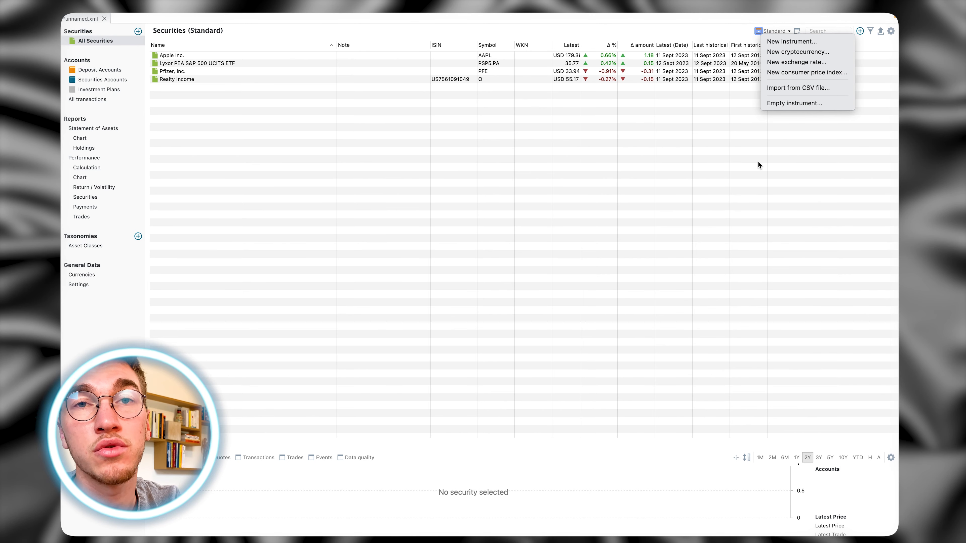
left_click(659, 135)
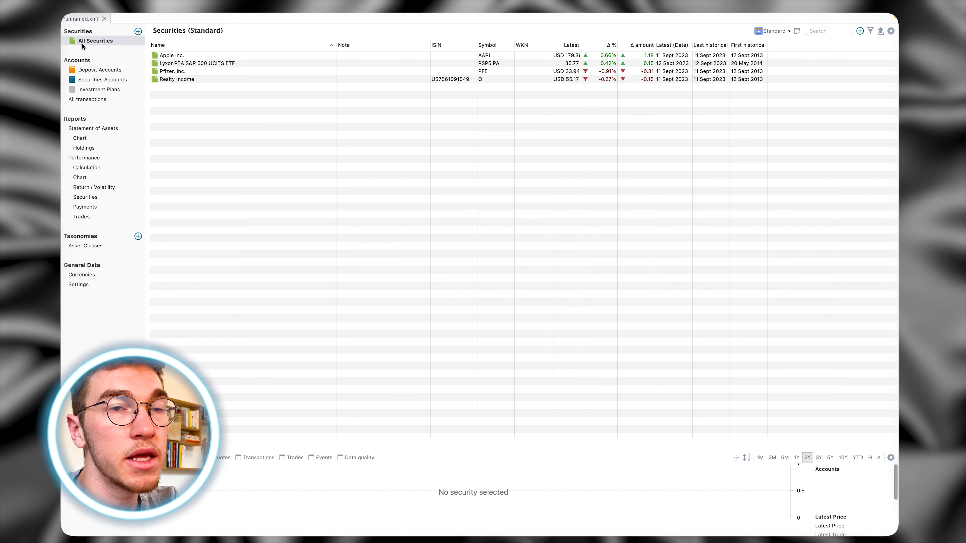
left_click(84, 178)
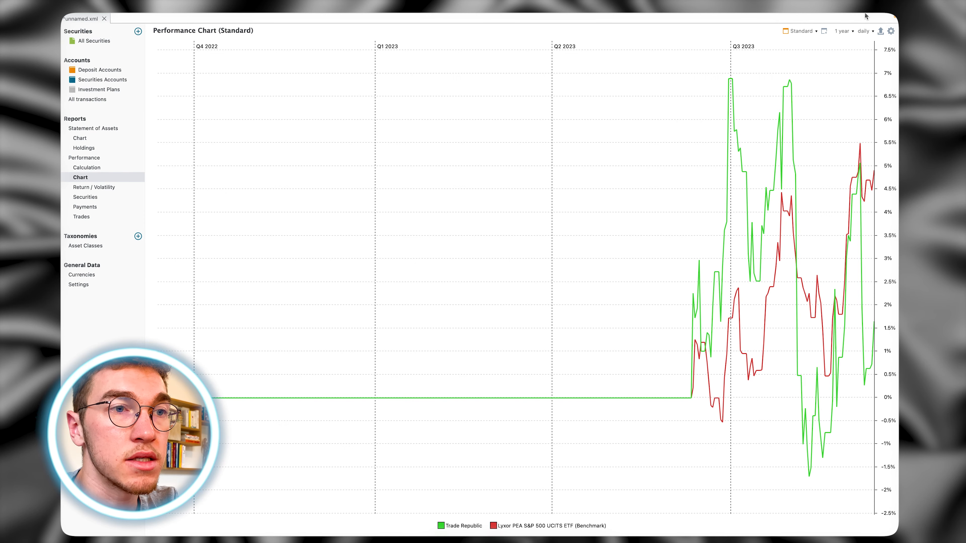
left_click(891, 32)
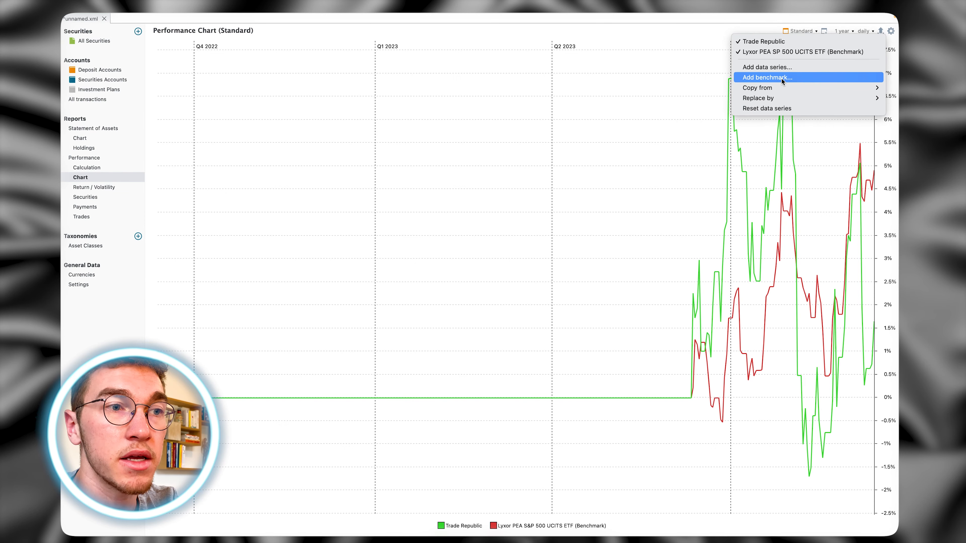
left_click(632, 211)
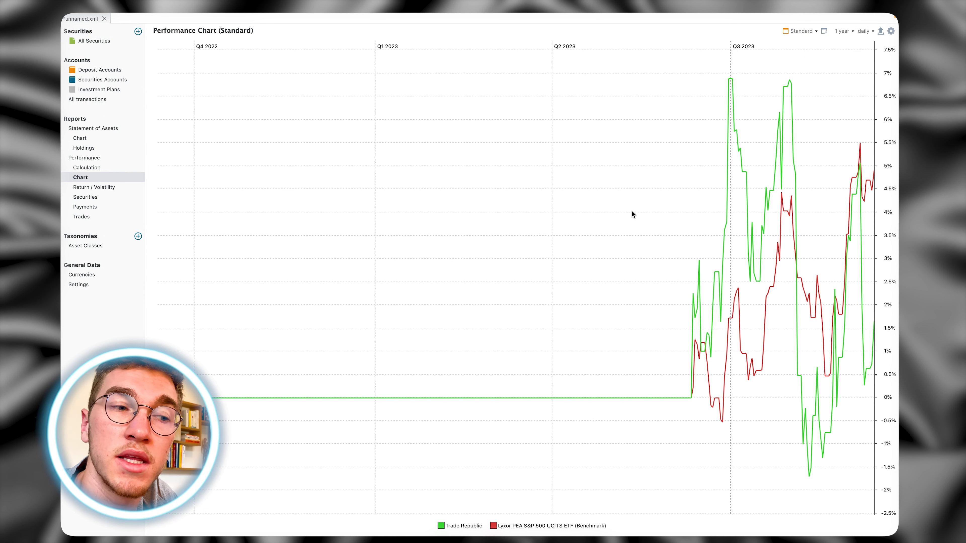
- Replace the Entire portfolio series in the Return / Volatility report with the Trade Republic data series
left_click(89, 187)
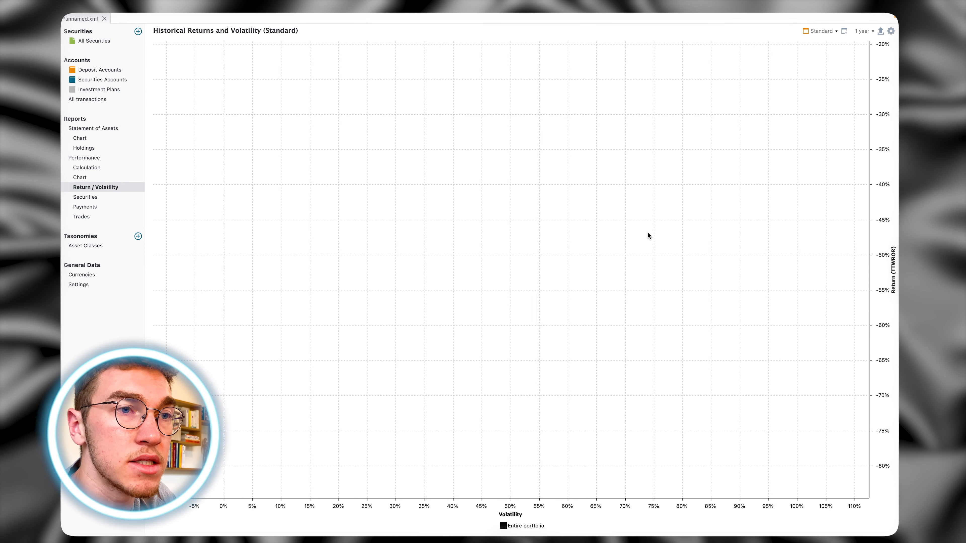
left_click(891, 32)
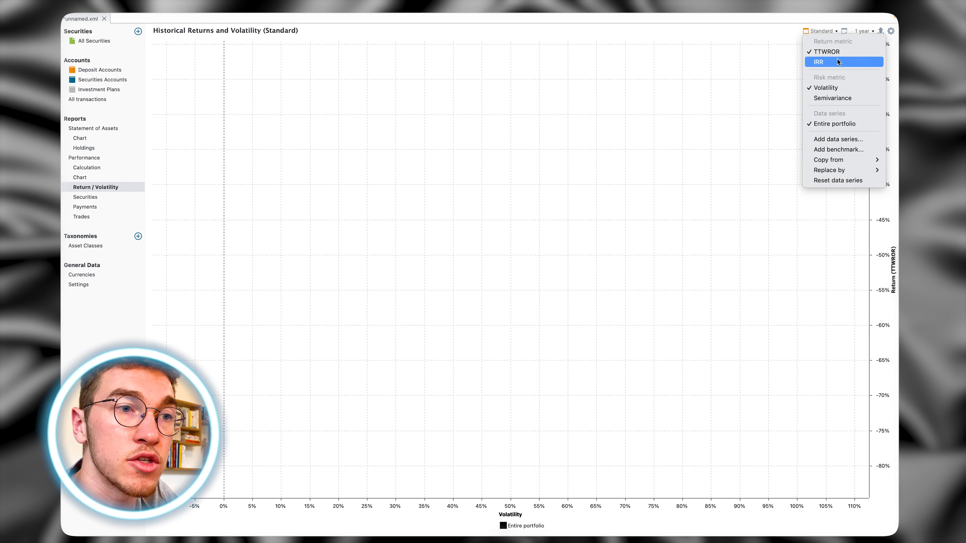
left_click(825, 124)
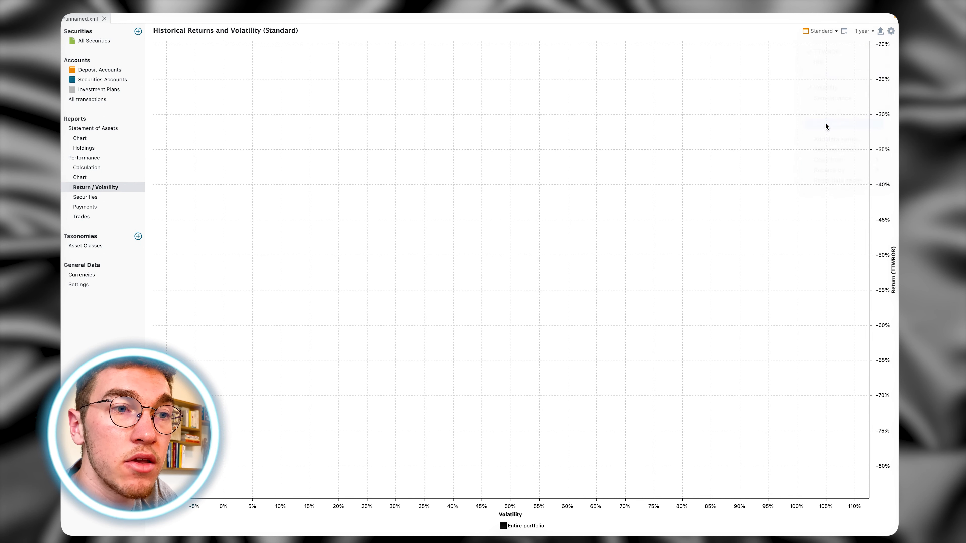
left_click(891, 31)
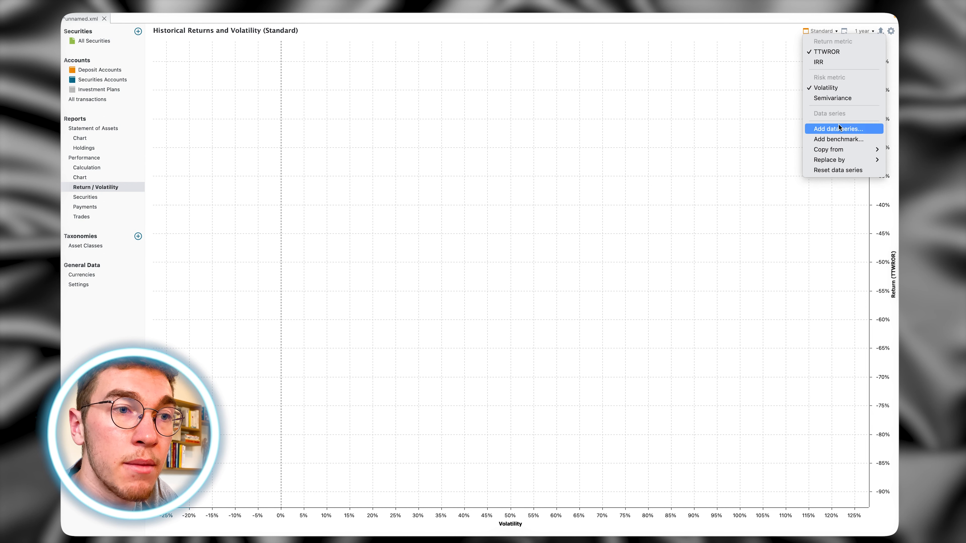
left_click(836, 131)
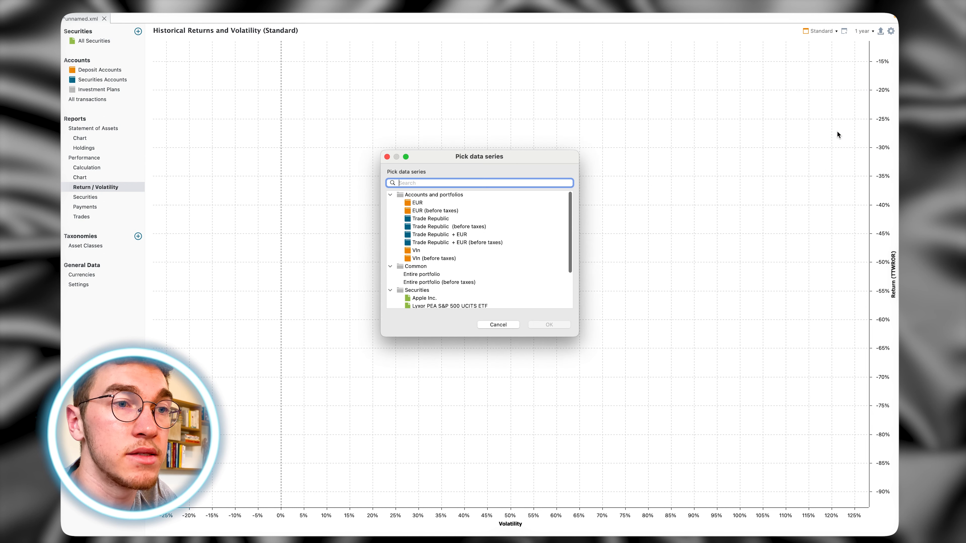
left_click(423, 221)
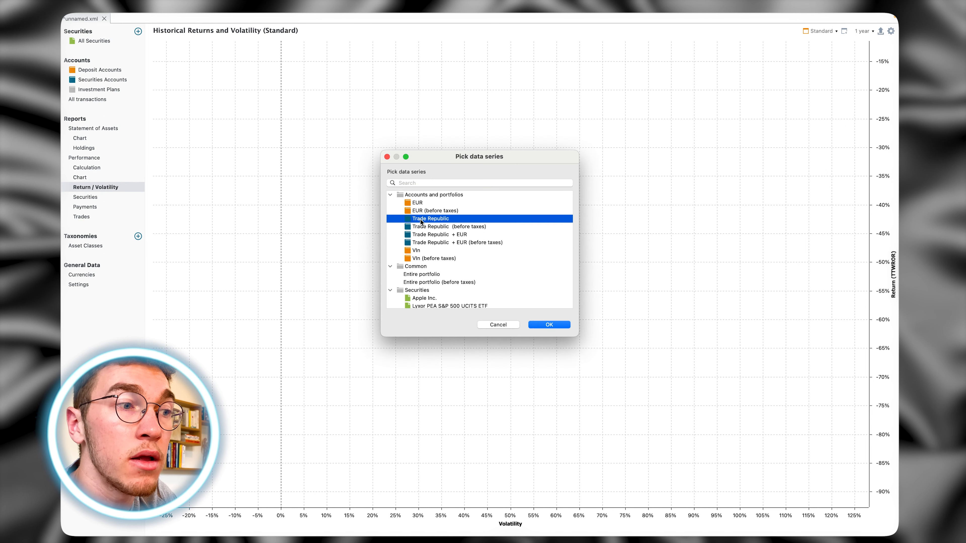
left_click(541, 326)
- Add the Lyxor PEA S&P 500 UCITS ETF benchmark to the Return / Volatility report and compare it with Trade Republic
left_click(891, 31)
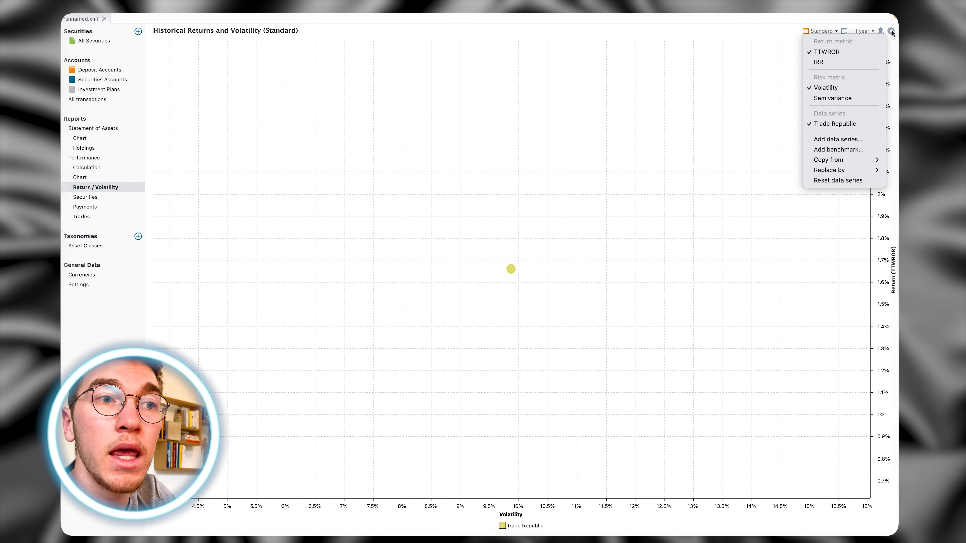
left_click(827, 150)
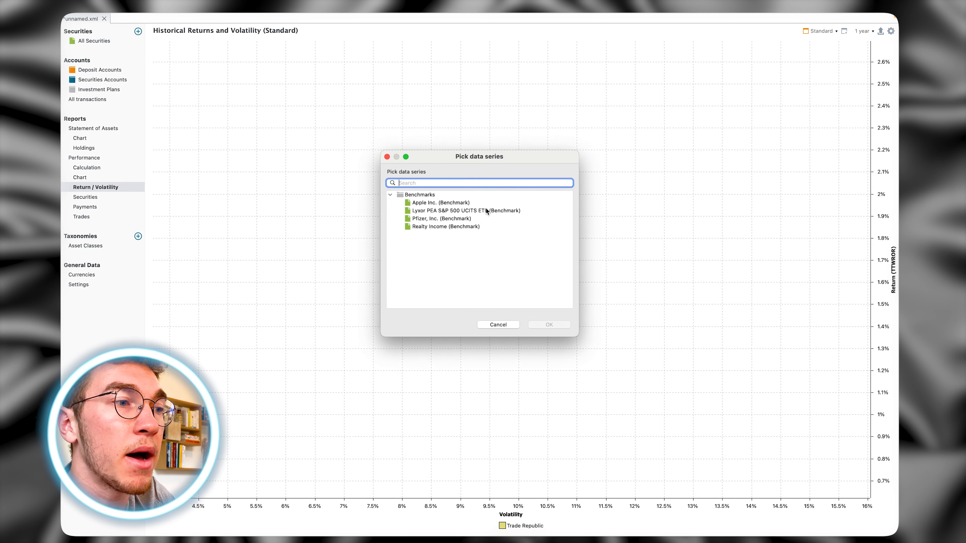
left_click(427, 212)
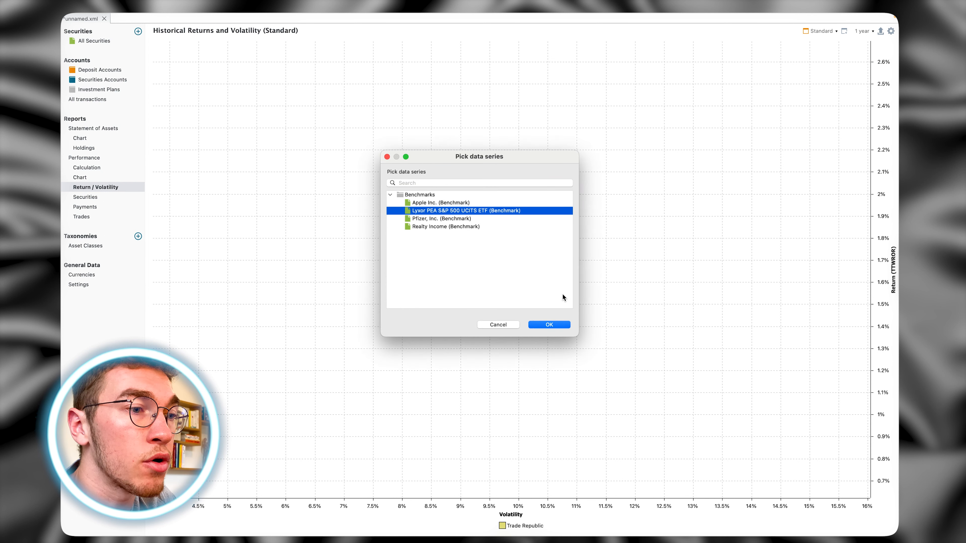
left_click(548, 325)
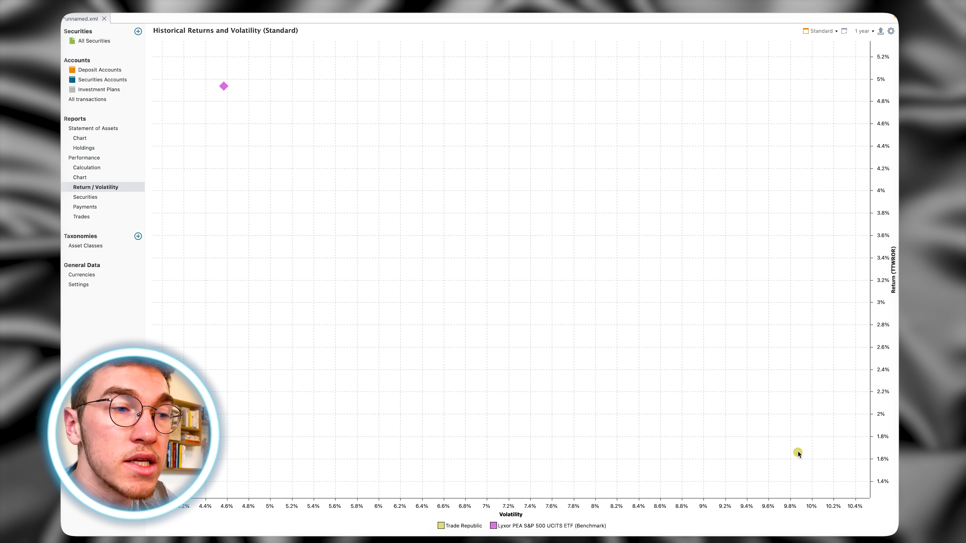
mouse_move(223, 86)
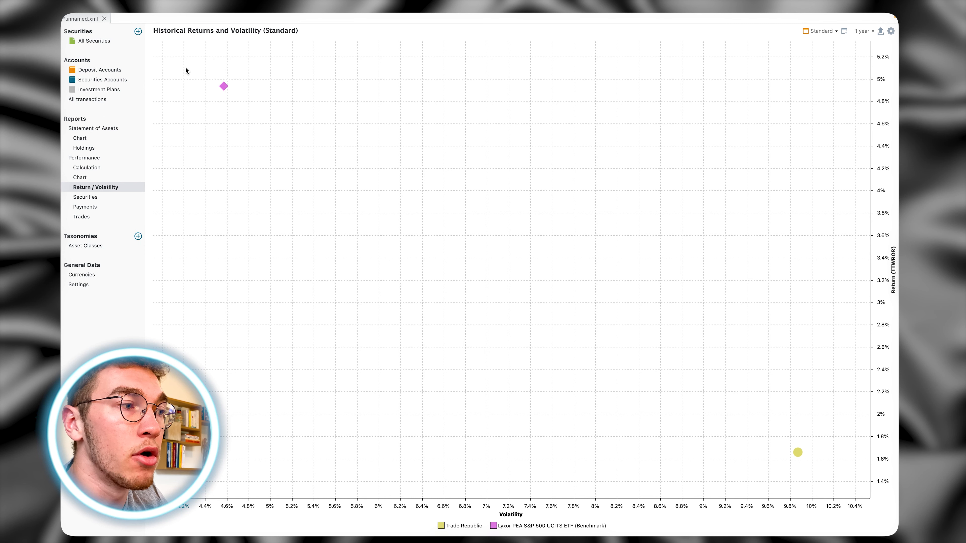
- Review the performance reports for securities, dividend payments and trades
left_click(82, 198)
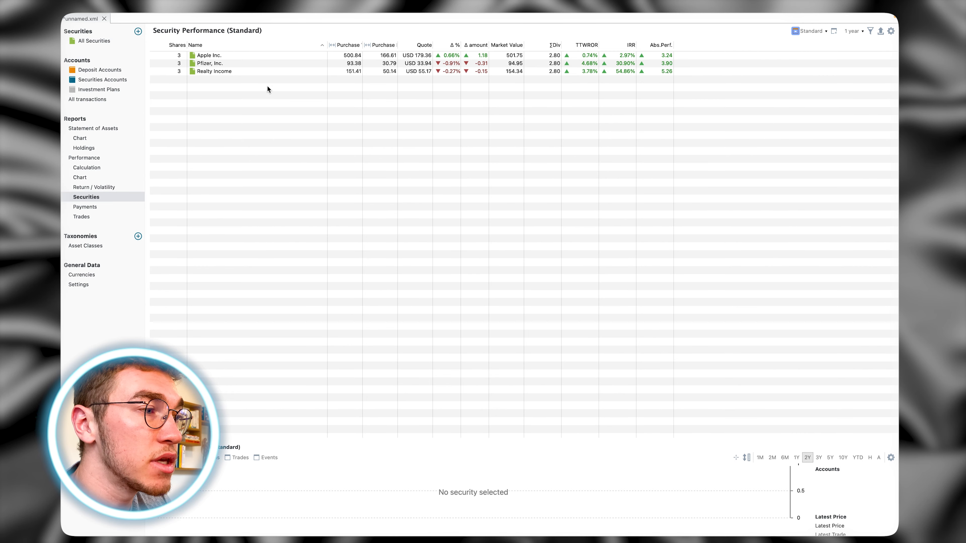
left_click(80, 208)
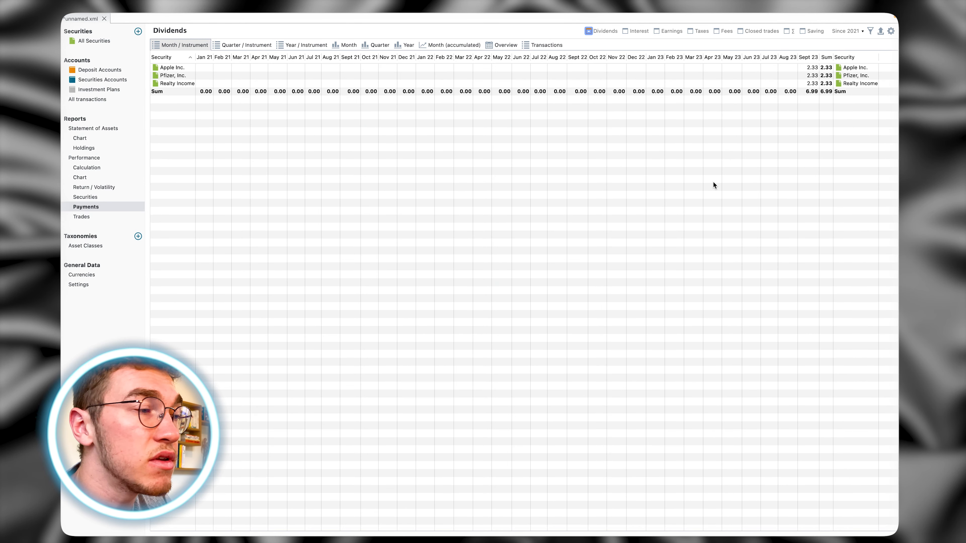
left_click(85, 216)
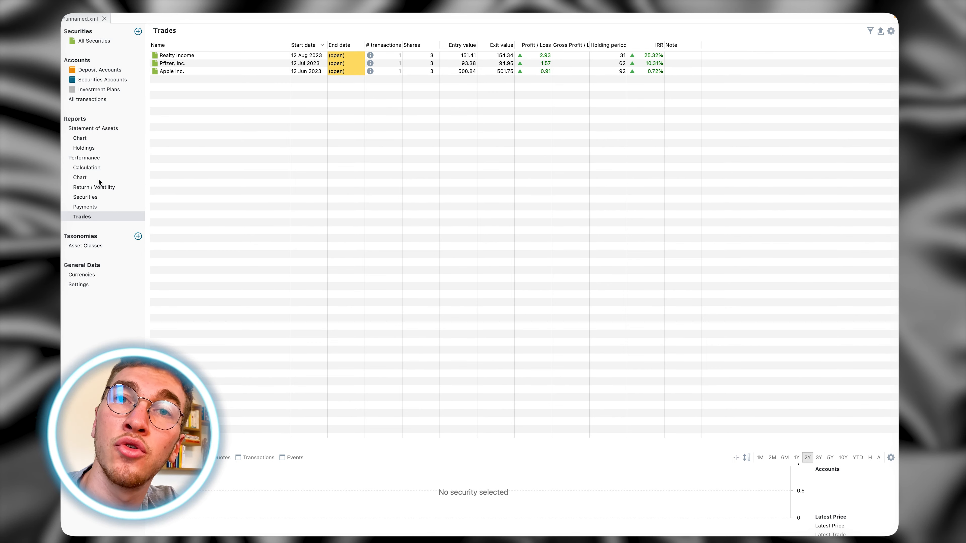
- Add a Profit / Loss column to the Statement of Assets and place it directly after the Name column
left_click(73, 130)
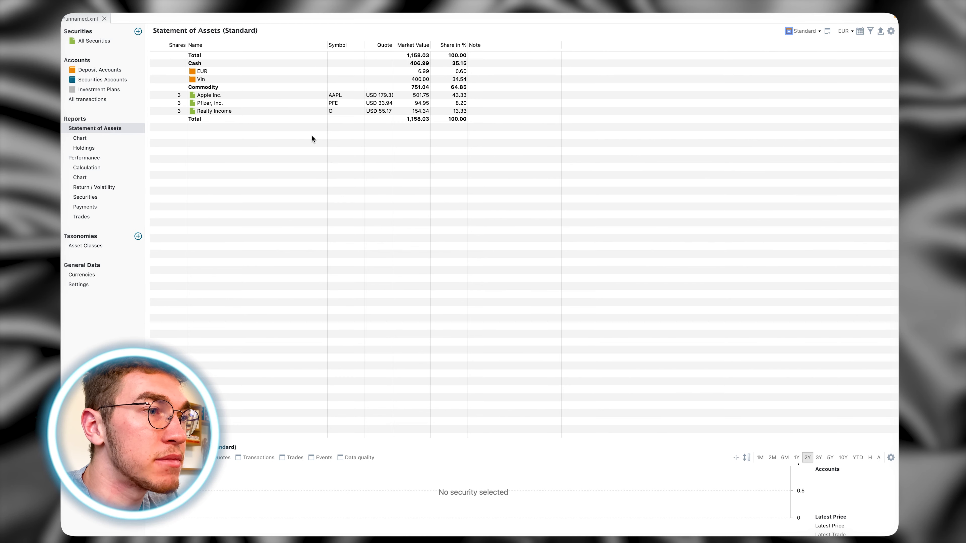
left_click(890, 32)
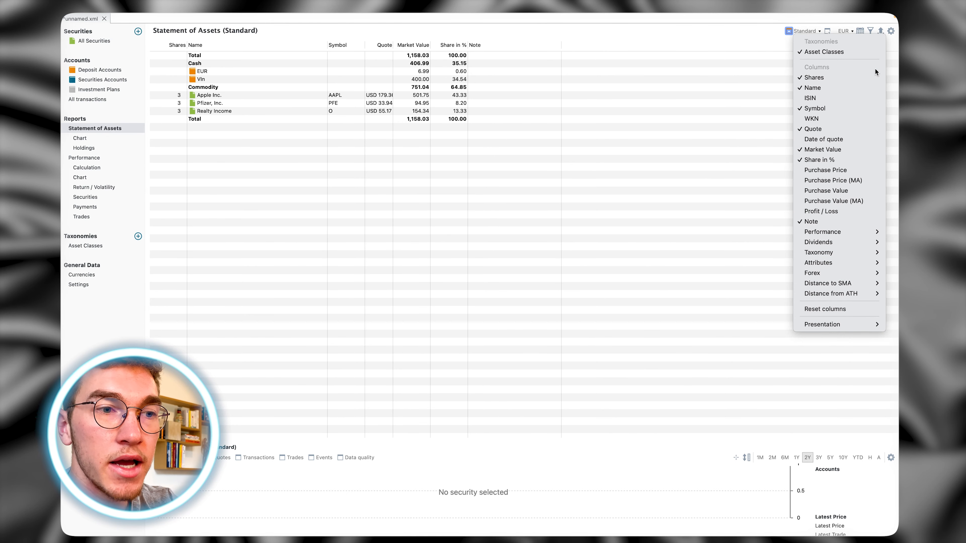
mouse_move(842, 236)
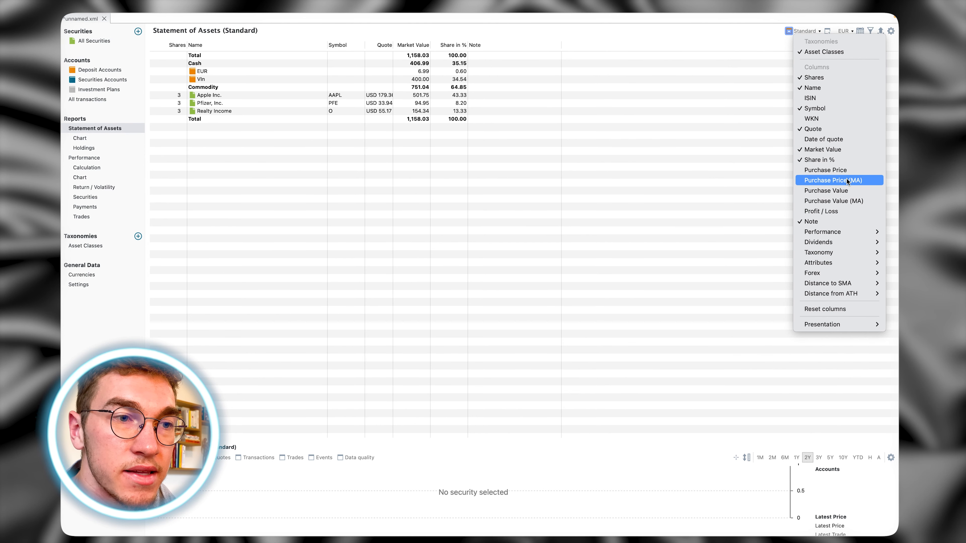
left_click(840, 211)
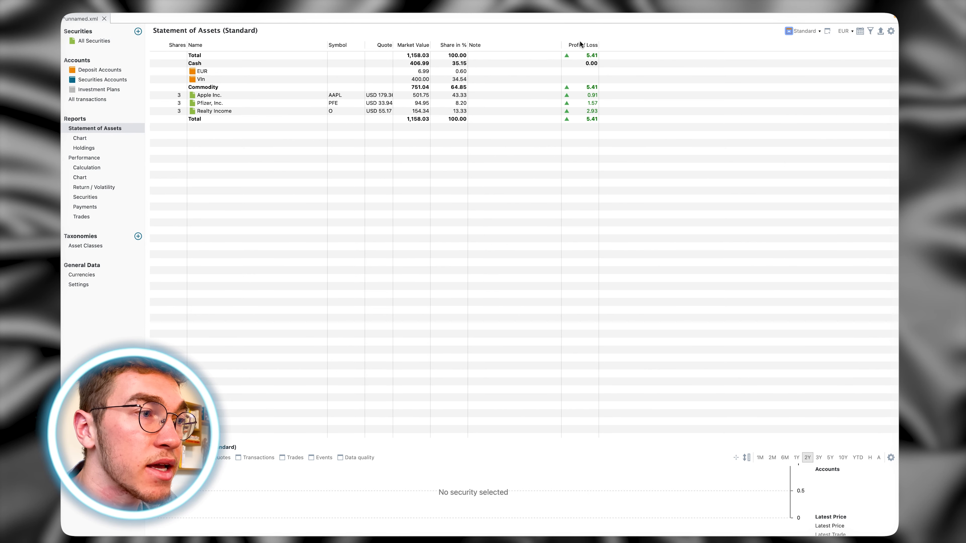
left_click_drag(579, 42, 344, 46)
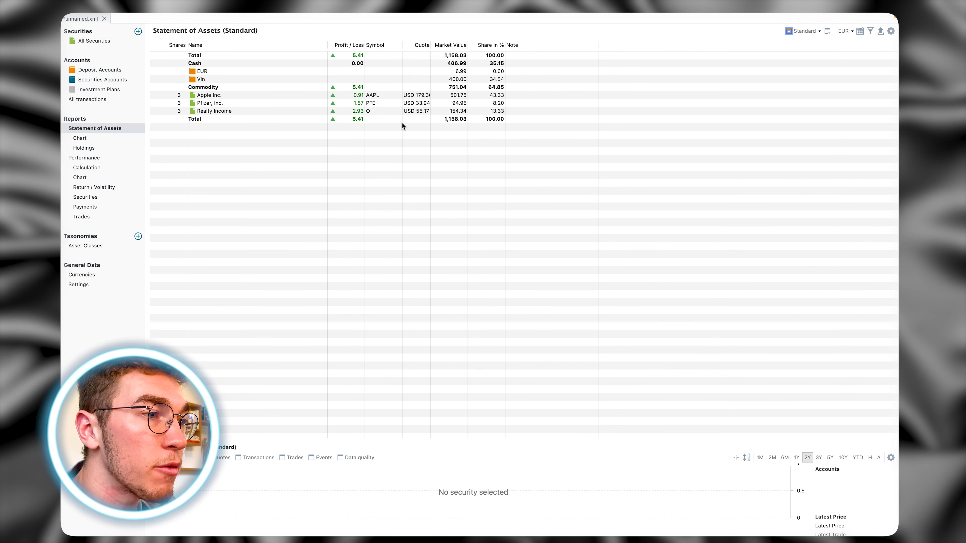
- Remove the Quote and Note columns from the Statement of Assets
left_click(891, 31)
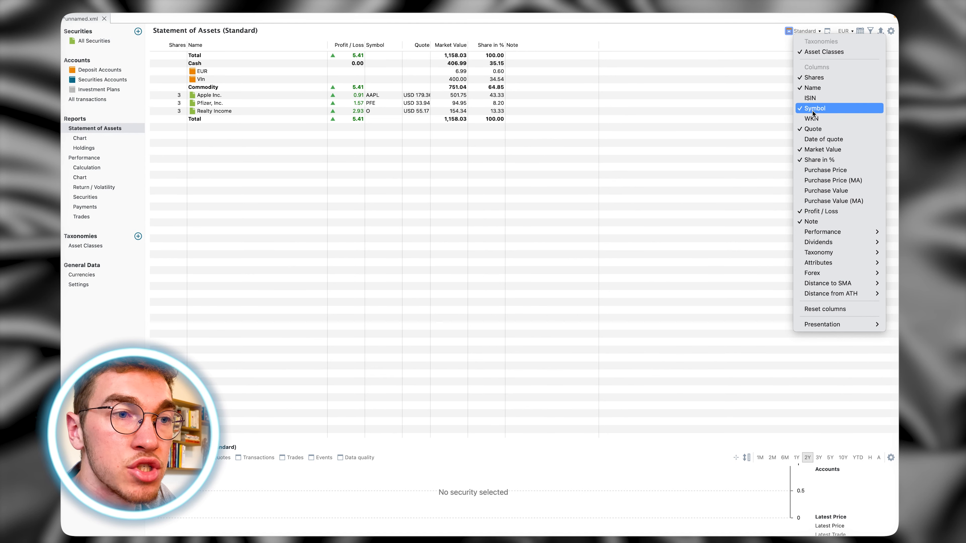
left_click(812, 131)
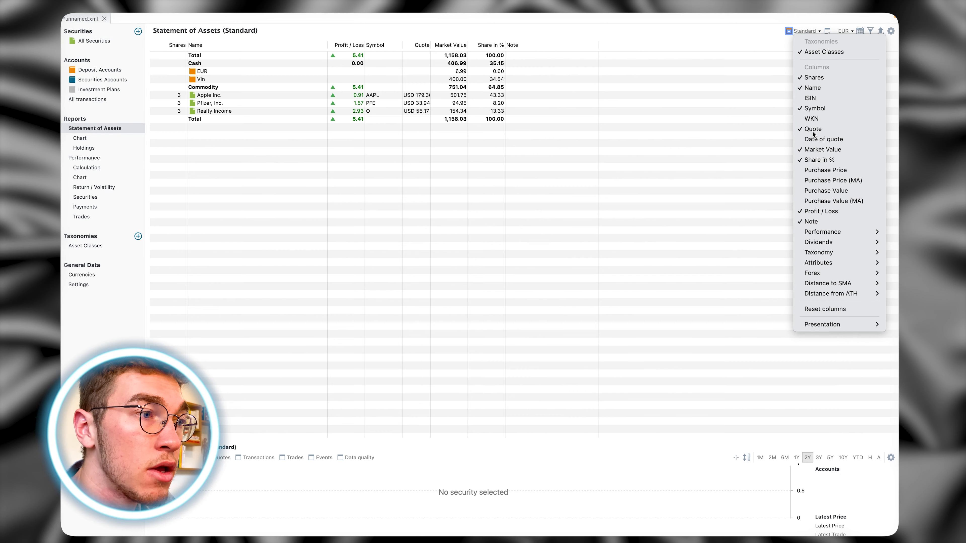
left_click(891, 30)
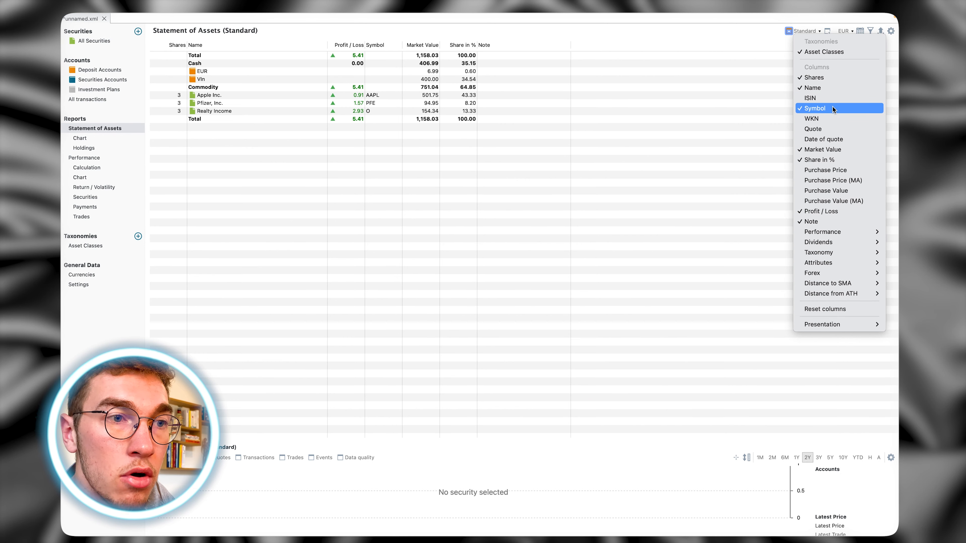
left_click(814, 220)
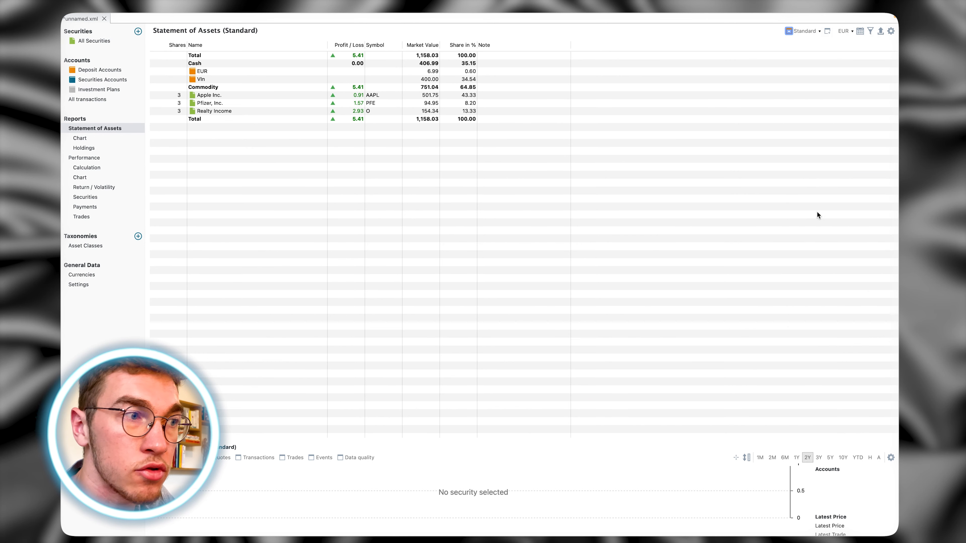
- Add a Sum of dividends column covering 1 year to the Statement of Assets
left_click(891, 31)
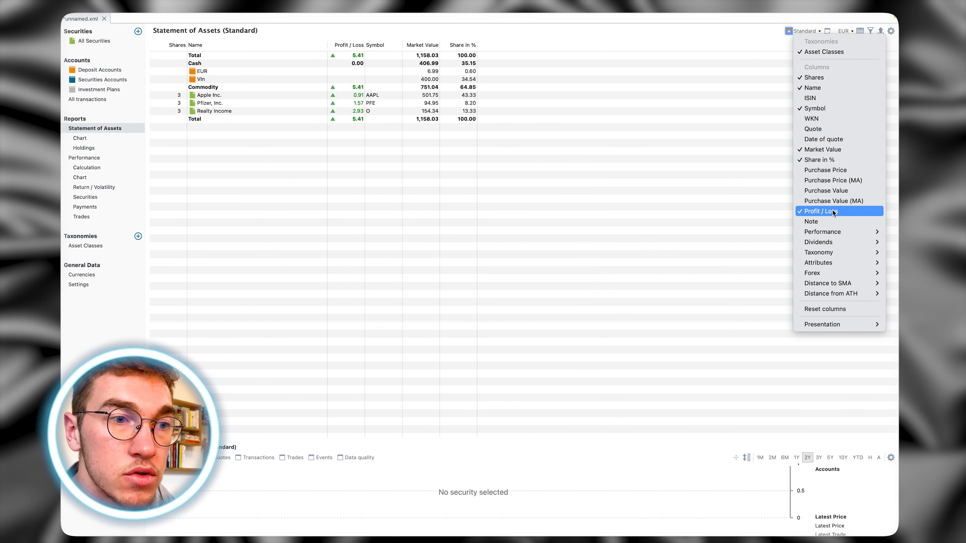
mouse_move(821, 244)
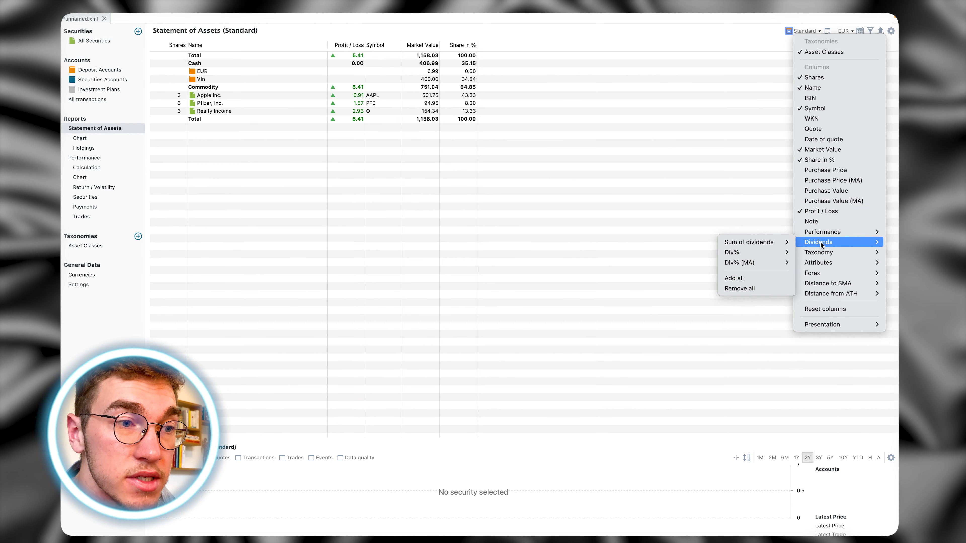
mouse_move(776, 244)
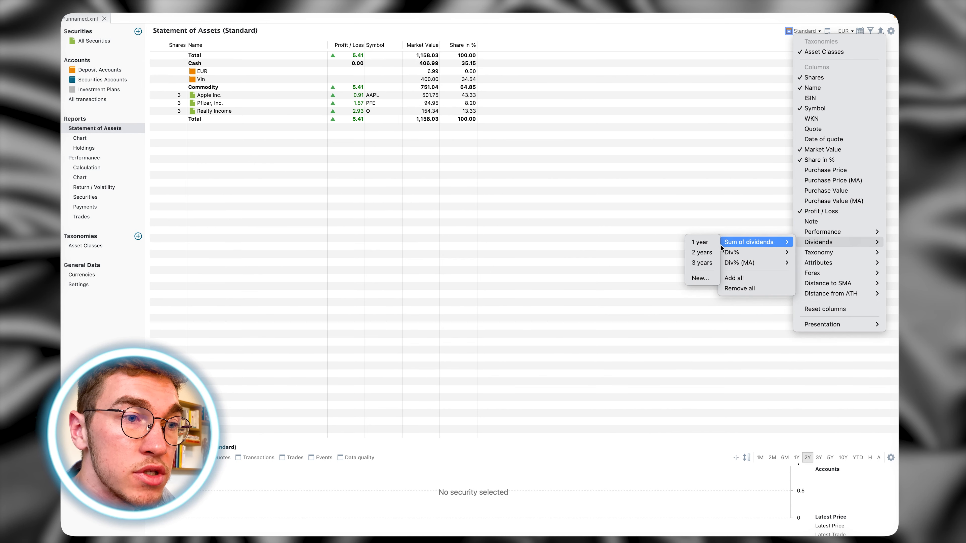
left_click(694, 245)
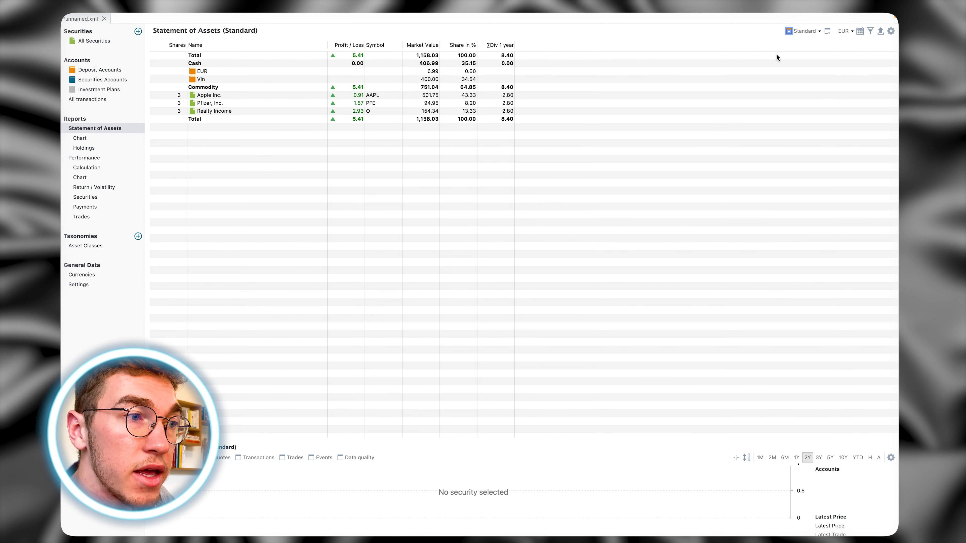
- Try out the Purchase Value column in the Statement of Assets and remove it again
left_click(891, 31)
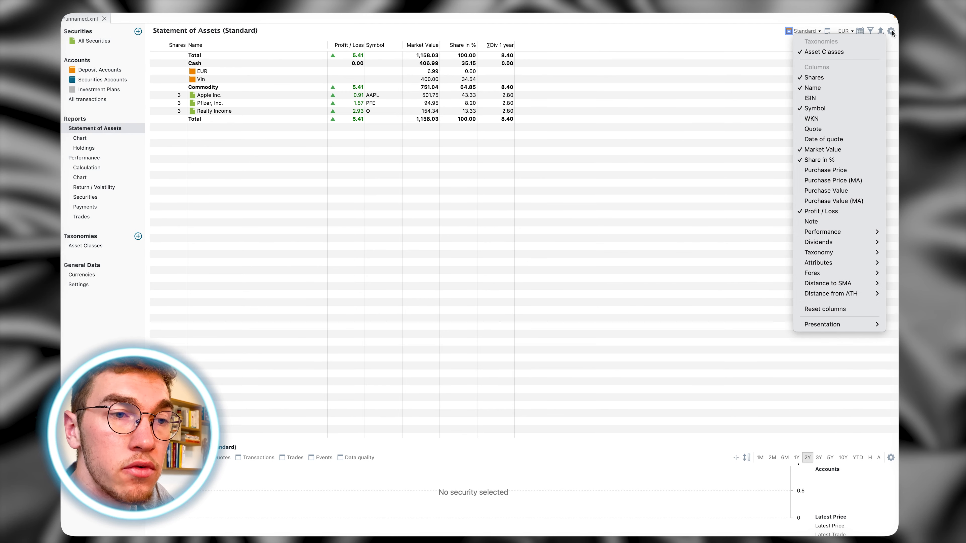
left_click(837, 190)
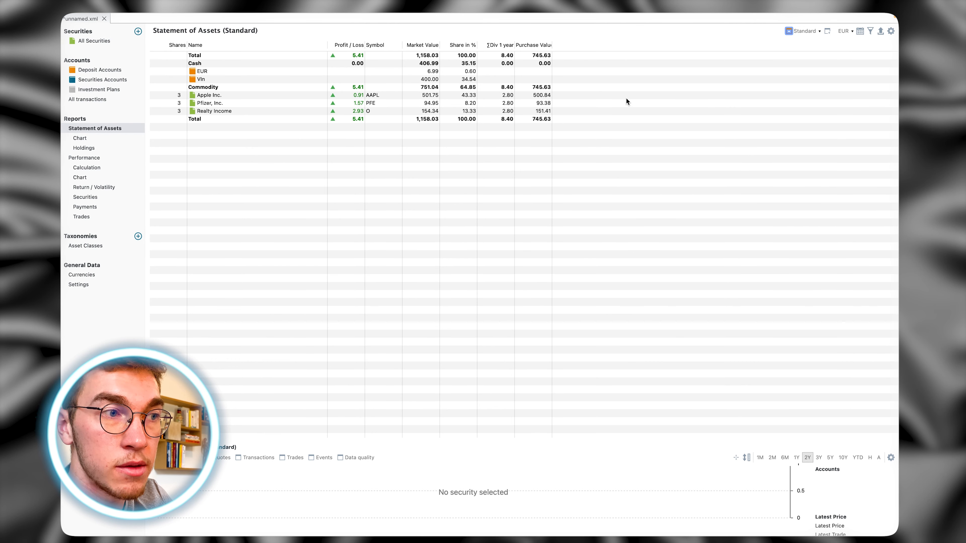
left_click(891, 31)
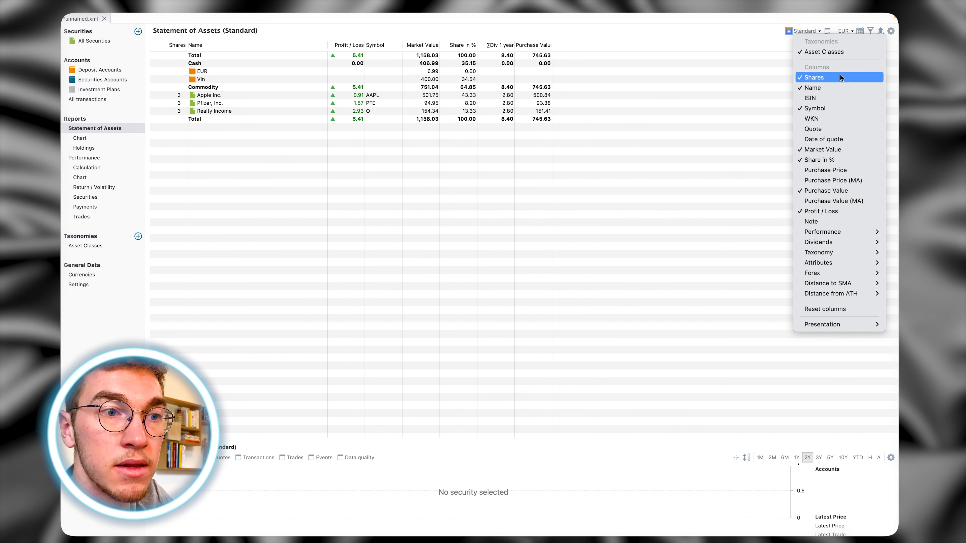
left_click(806, 193)
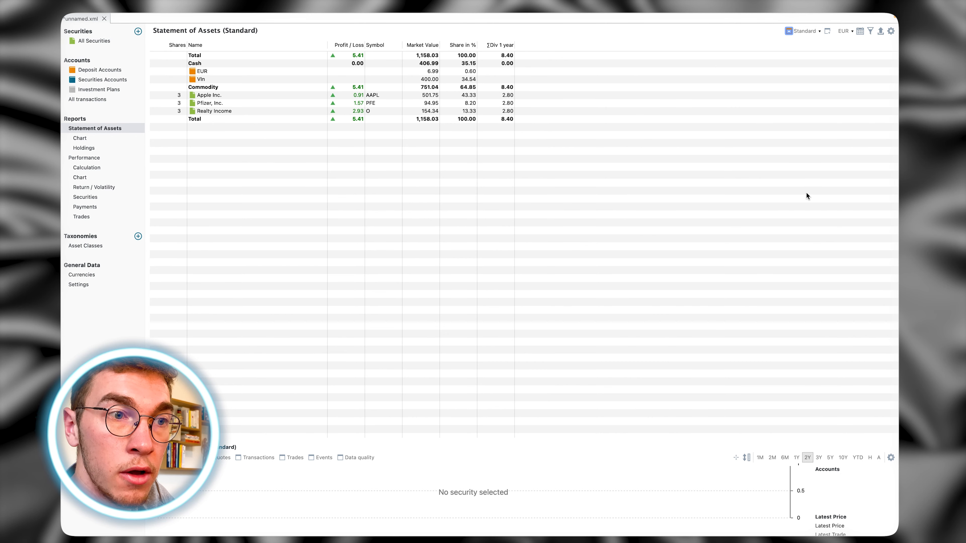
- Add a 1-year TTWROR performance column to the Statement of Assets and place it directly after Profit / Loss
left_click(888, 33)
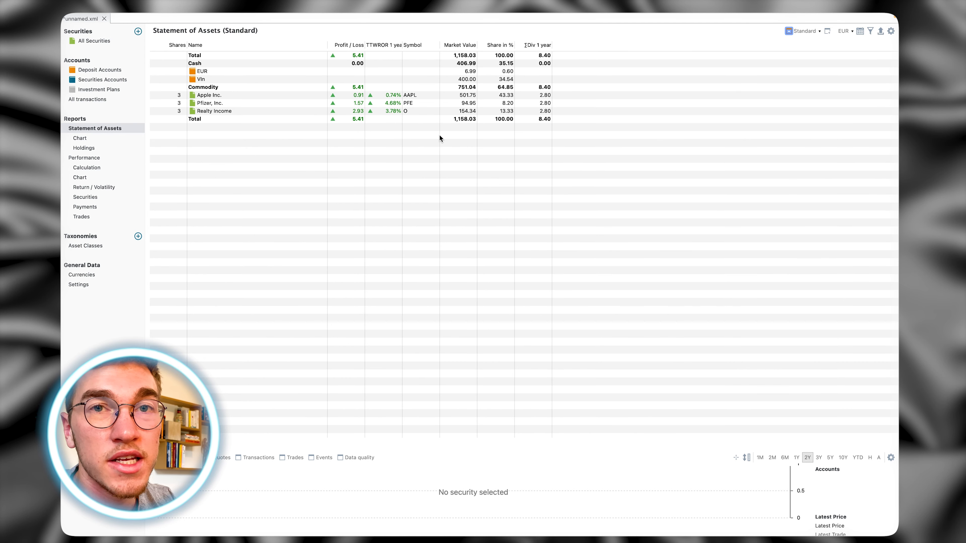
- Open the Performance dashboard and delete the Key Indicators and Last Day headings together with all their widgets
left_click(88, 160)
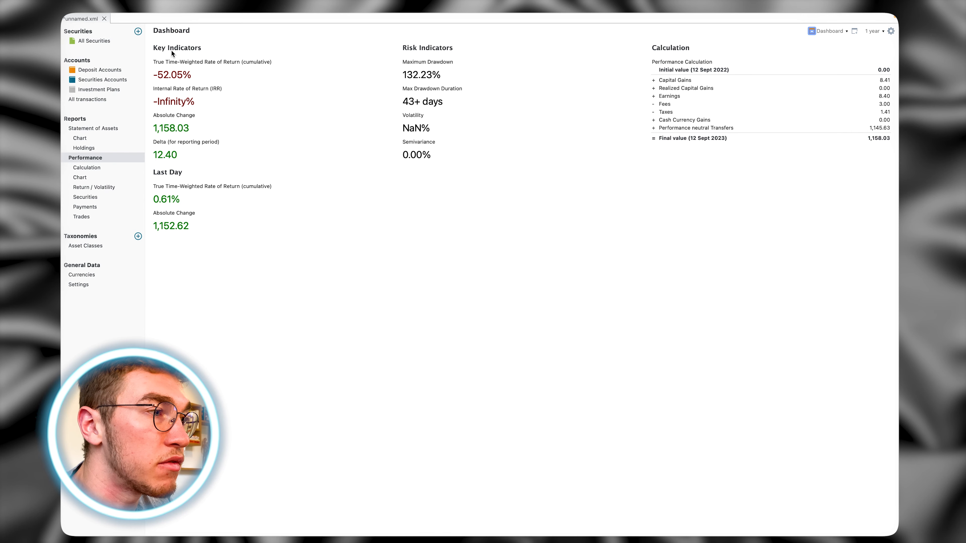
right_click(172, 49)
left_click(187, 84)
right_click(176, 43)
left_click(187, 121)
right_click(173, 44)
left_click(185, 122)
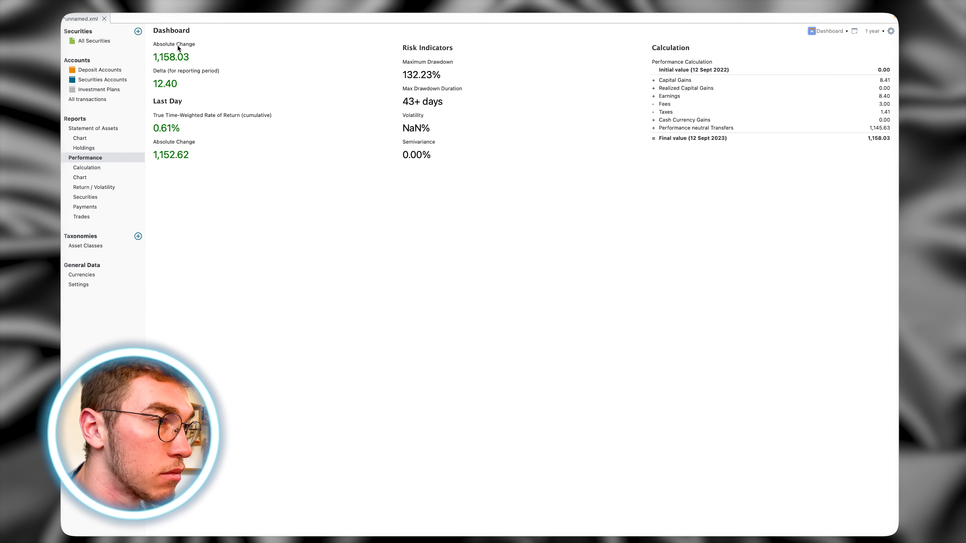
right_click(176, 45)
left_click(185, 122)
right_click(167, 44)
left_click(178, 122)
right_click(165, 45)
left_click(177, 84)
right_click(169, 44)
left_click(181, 122)
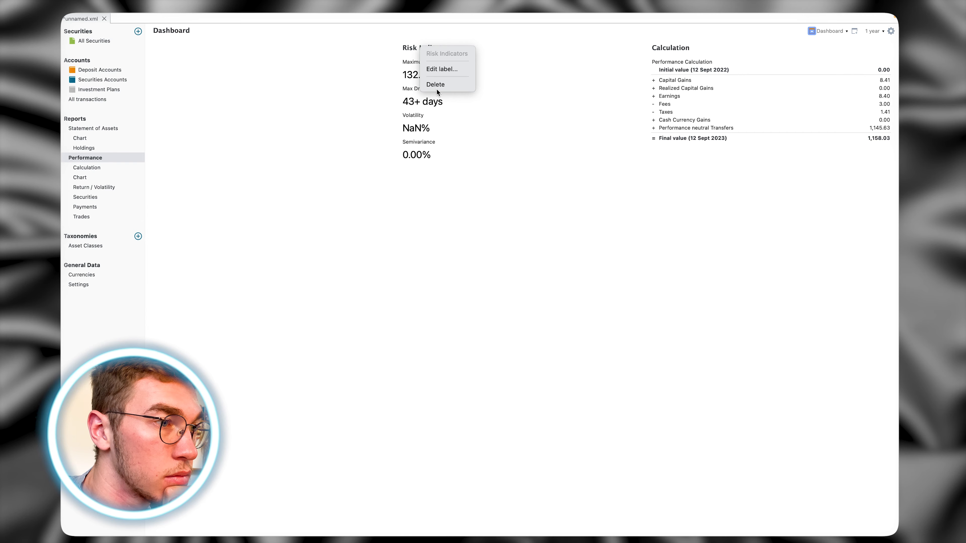
- Clear the rest of the dashboard by deleting the Risk Indicators and Calculation headings with their widgets
left_click(436, 85)
right_click(417, 44)
left_click(431, 121)
right_click(415, 42)
left_click(431, 120)
right_click(415, 44)
left_click(427, 122)
right_click(413, 44)
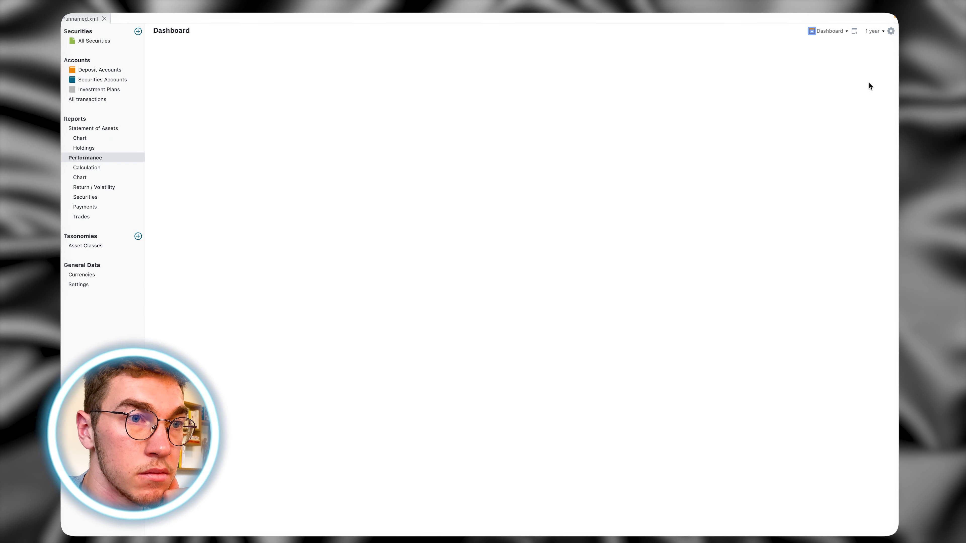
- Add a new column to the empty dashboard and insert a Heading widget
left_click(855, 31)
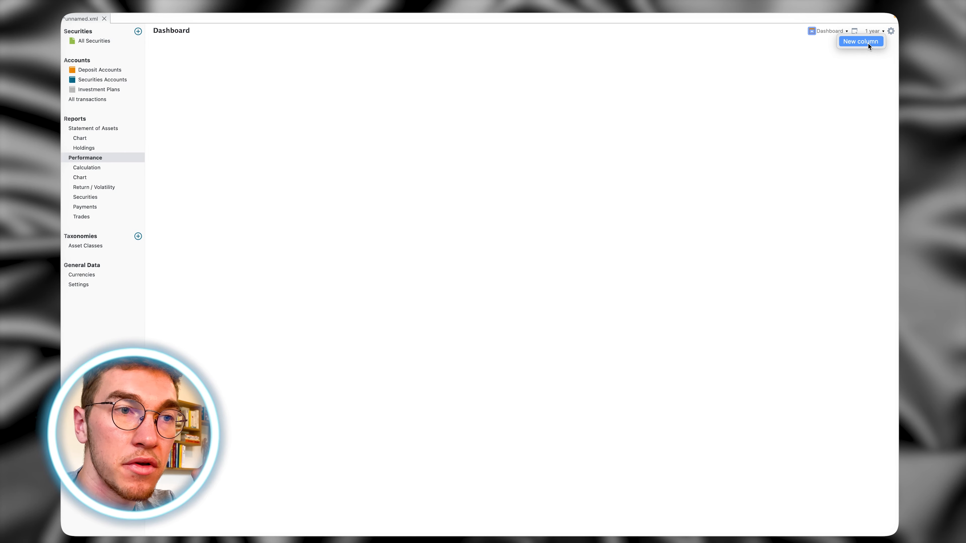
left_click(868, 43)
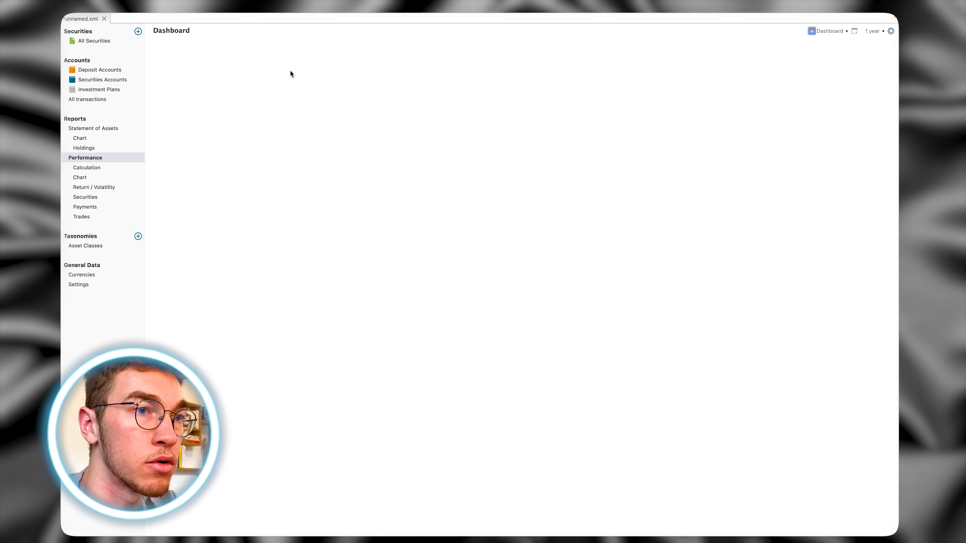
right_click(512, 89)
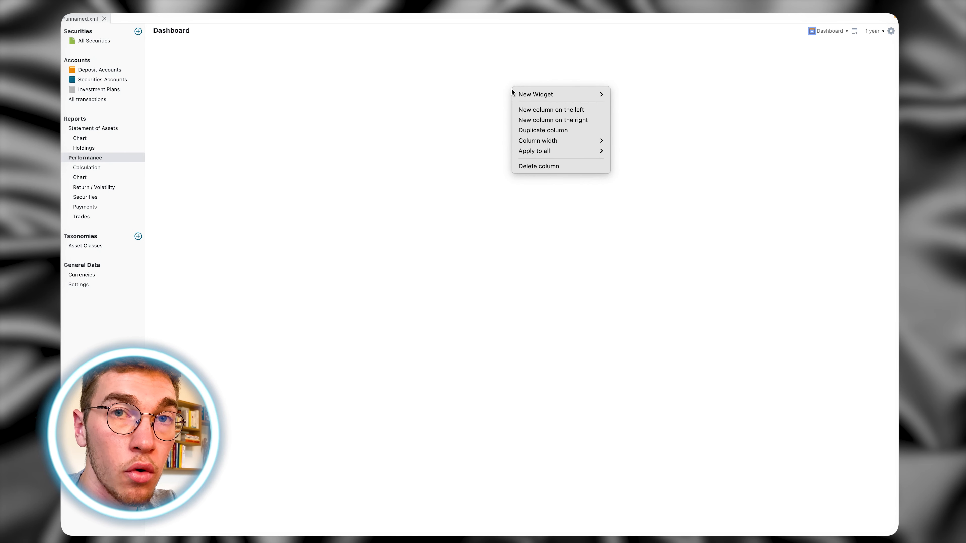
mouse_move(539, 94)
mouse_move(620, 94)
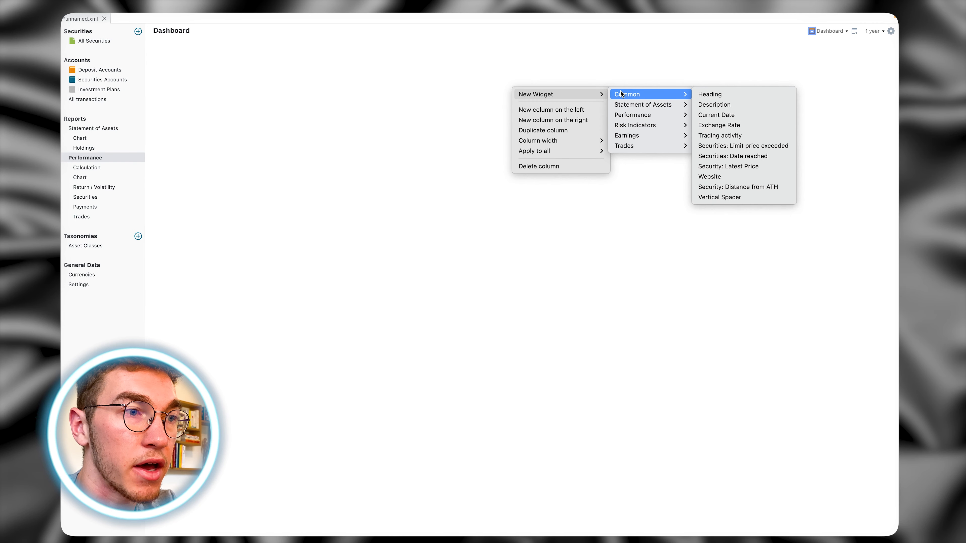
left_click(714, 93)
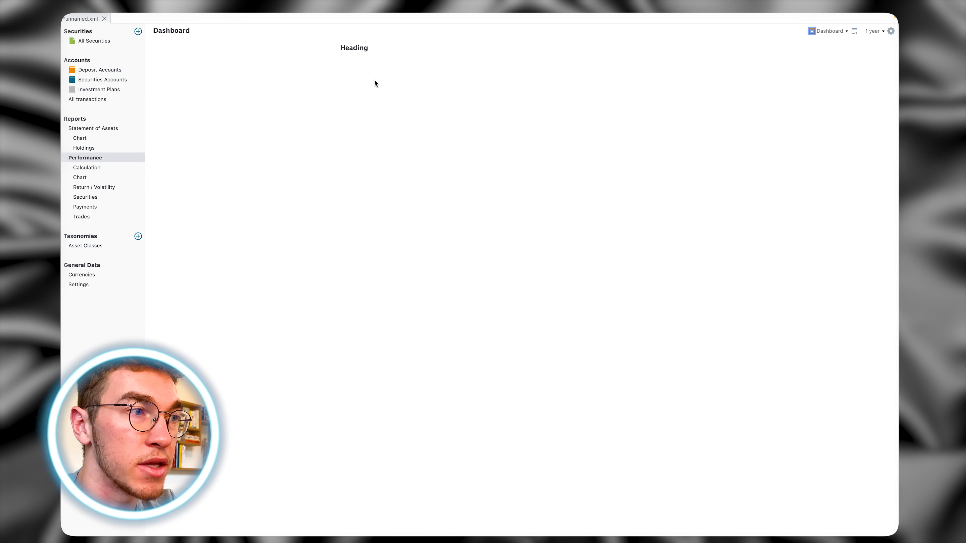
- Change the heading widget's label to Trade Republic
right_click(355, 48)
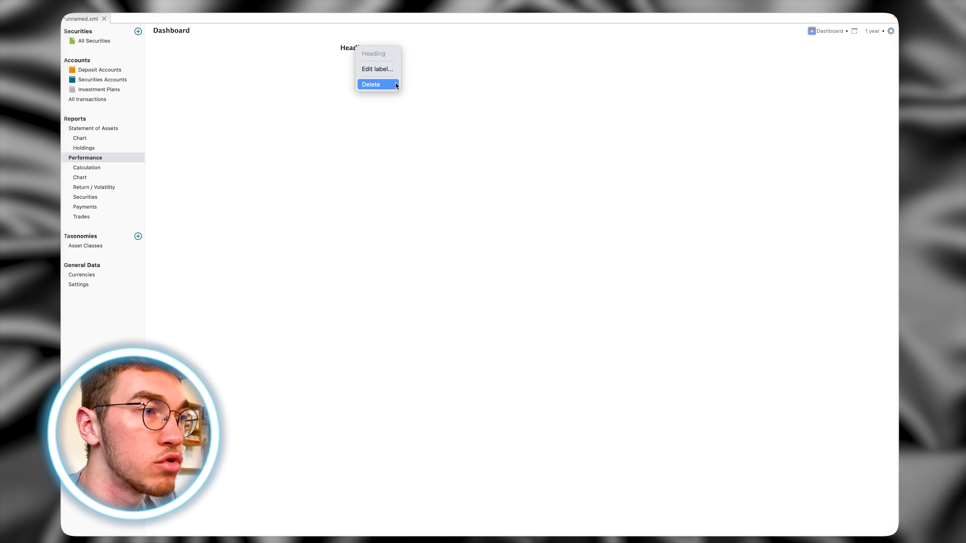
left_click(383, 69)
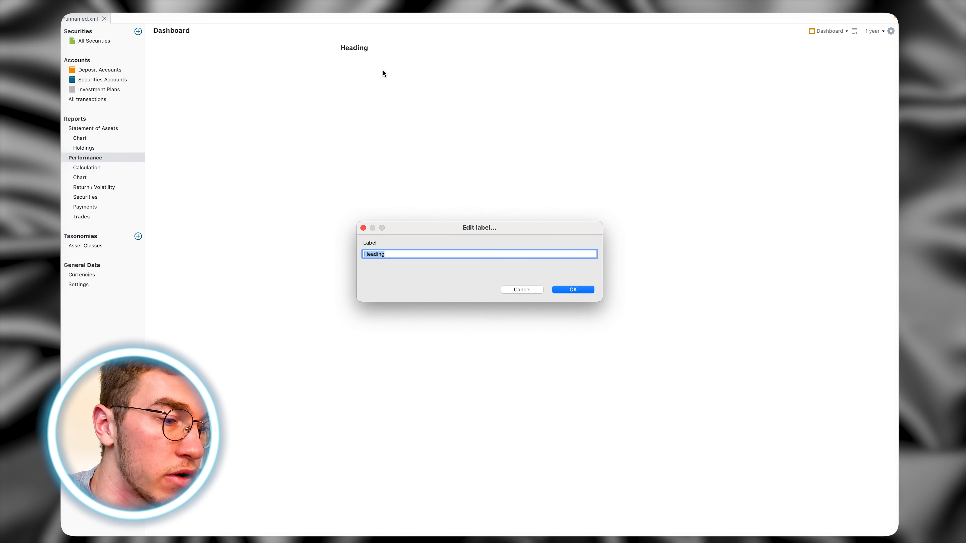
type("Trade Repu")
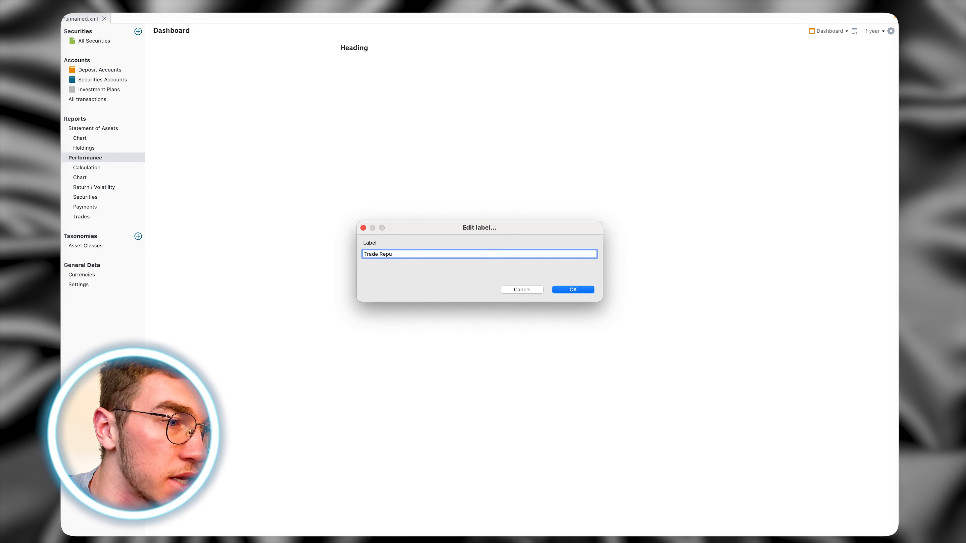
type("blic")
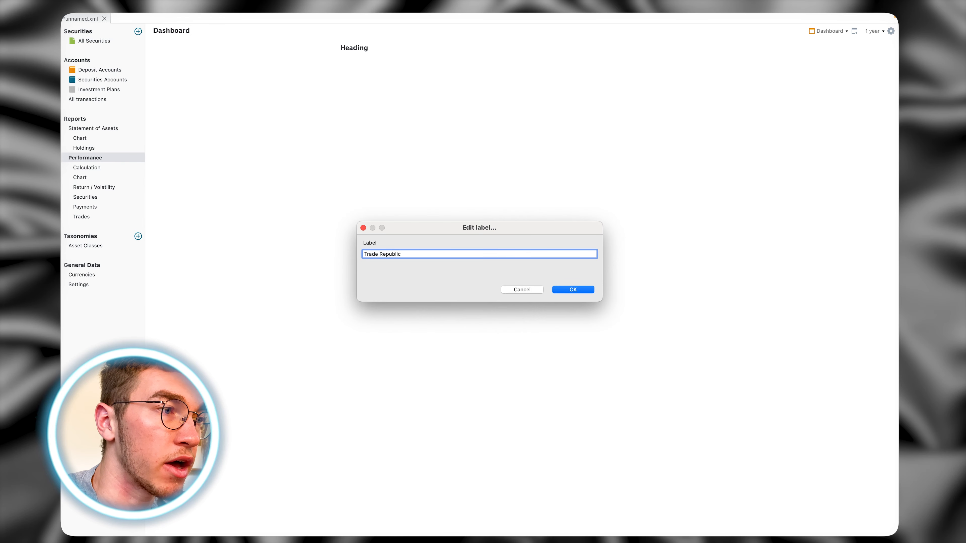
key("Return")
- Add a Monthly returns in a heat map widget from the Performance group to the dashboard
right_click(386, 123)
mouse_move(406, 129)
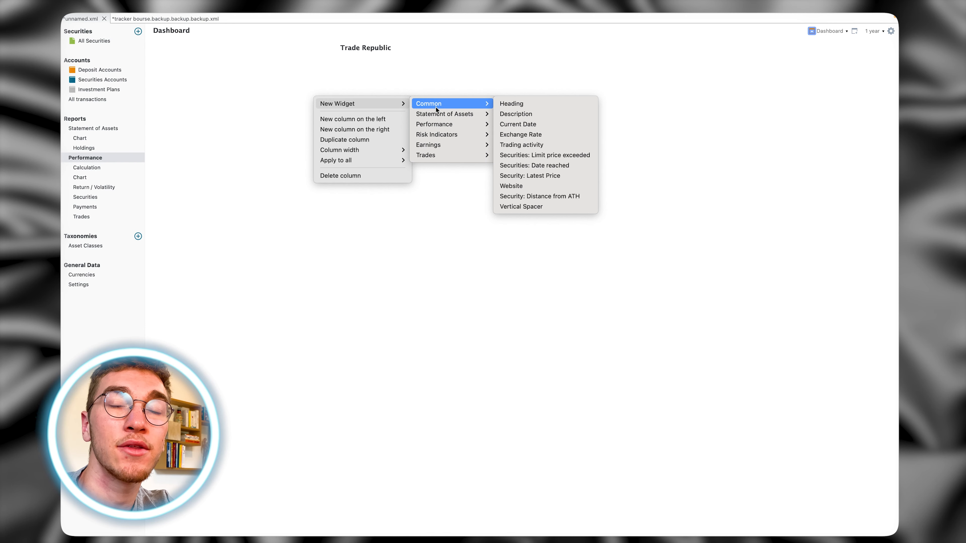
mouse_move(434, 124)
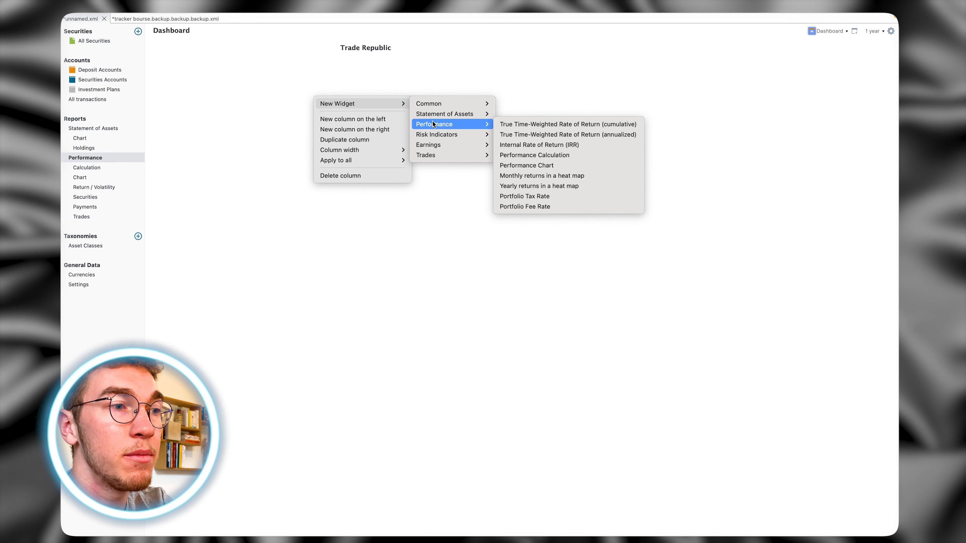
left_click(550, 175)
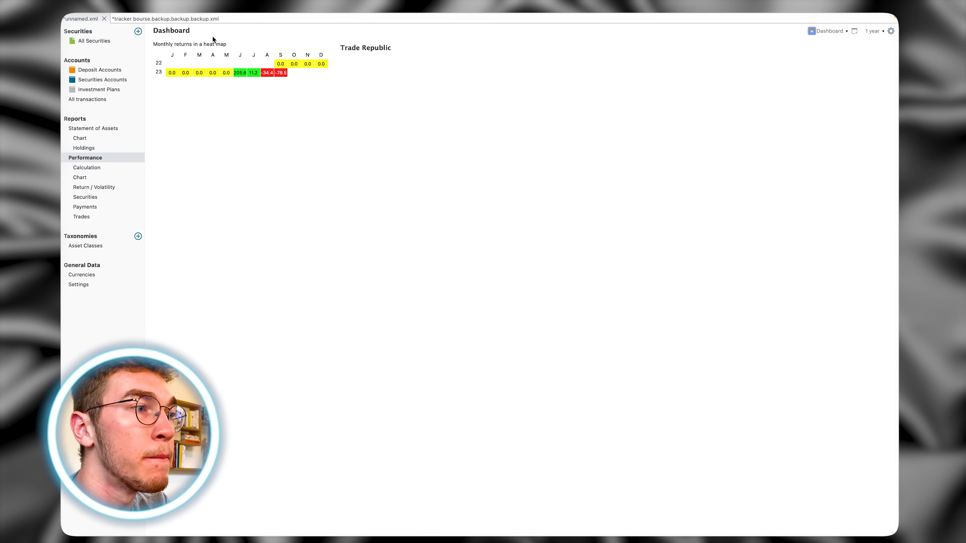
- Move the Trade Republic heading into the dashboard's first column and place the monthly returns heat map directly beneath it
left_click_drag(200, 45, 360, 98)
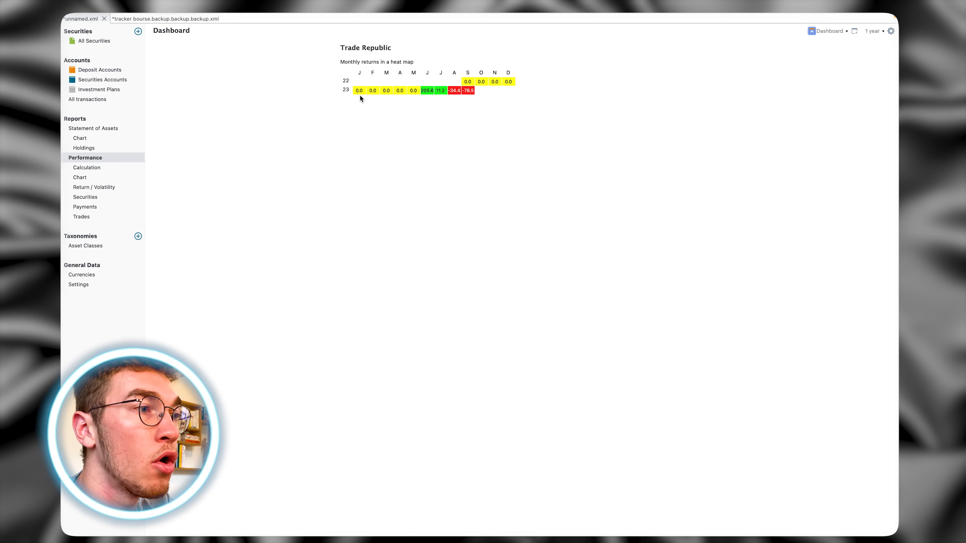
left_click_drag(360, 49, 305, 68)
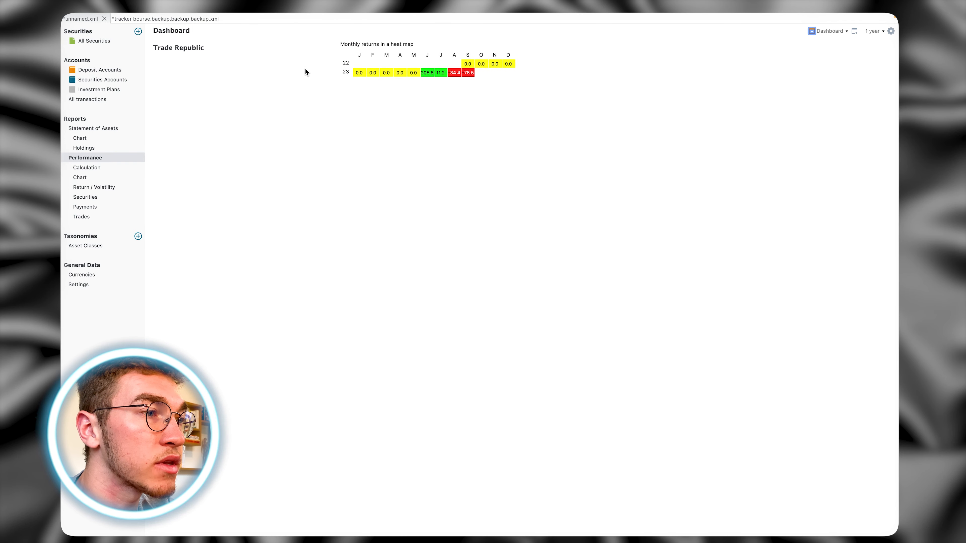
left_click_drag(371, 44, 193, 72)
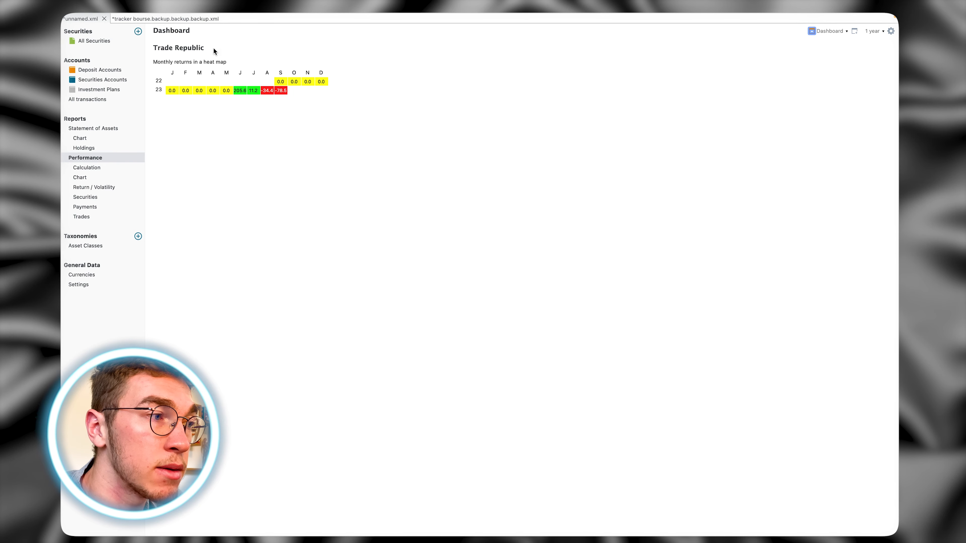
- Set the data series of the monthly returns heat map to the Trade Republic portfolio
right_click(203, 64)
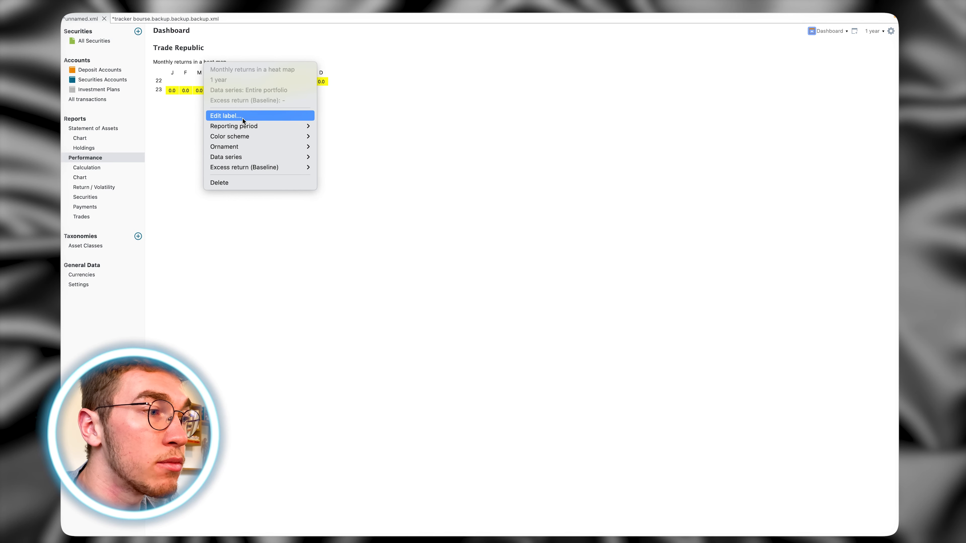
mouse_move(300, 157)
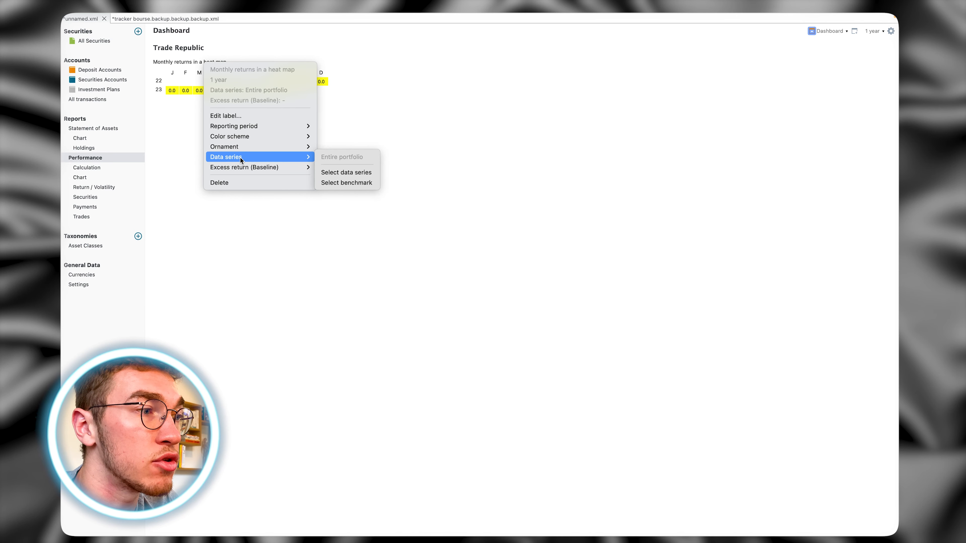
left_click(333, 175)
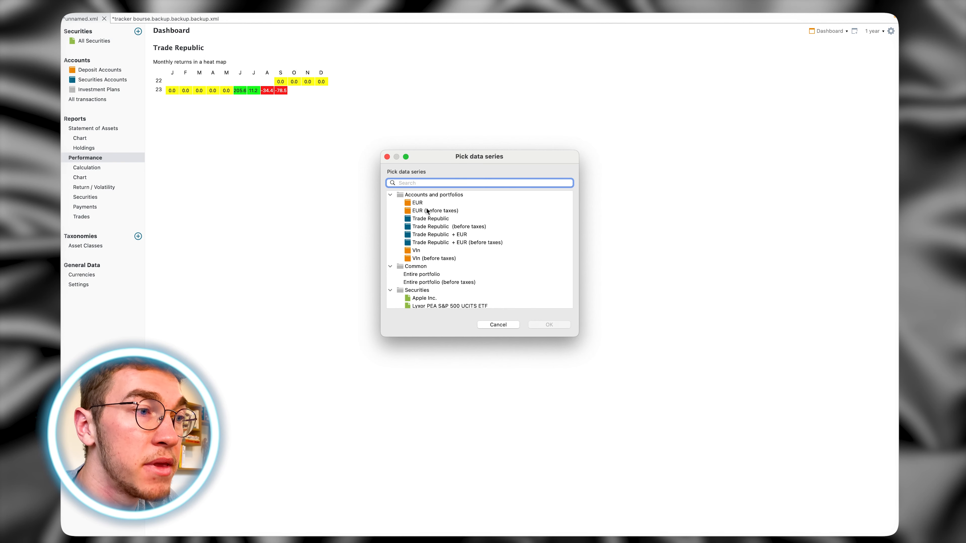
left_click(428, 220)
left_click(550, 325)
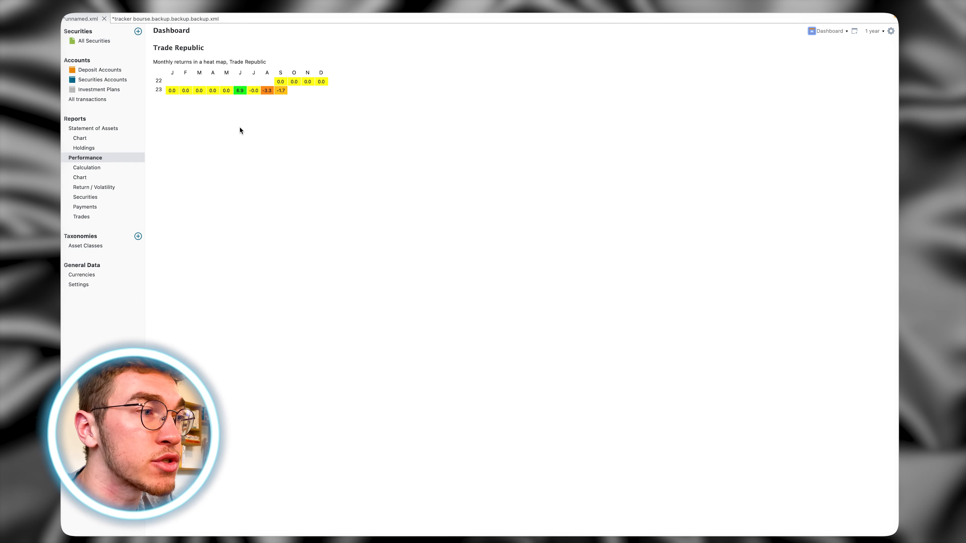
- Add a Yearly returns in a heat map widget from the Performance group below the monthly heat map
right_click(225, 119)
mouse_move(247, 123)
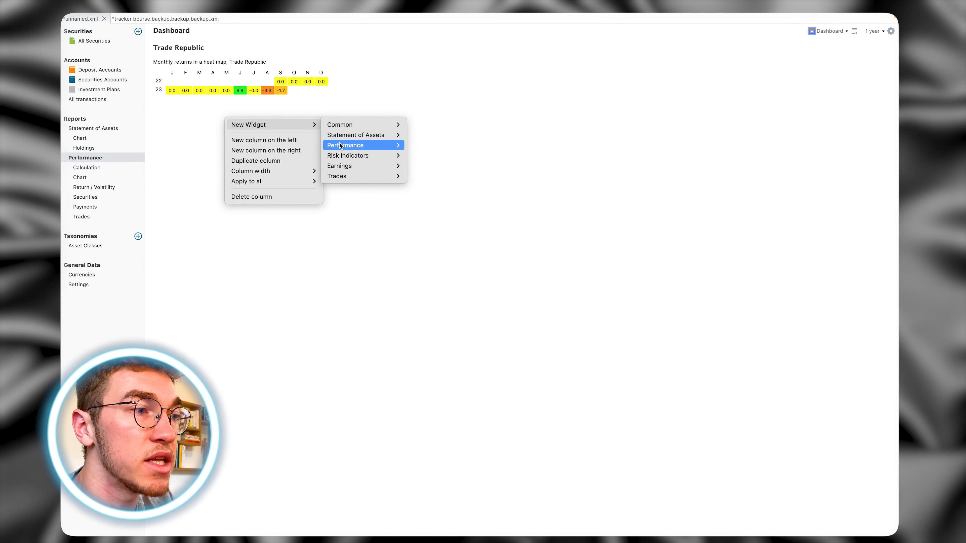
mouse_move(344, 145)
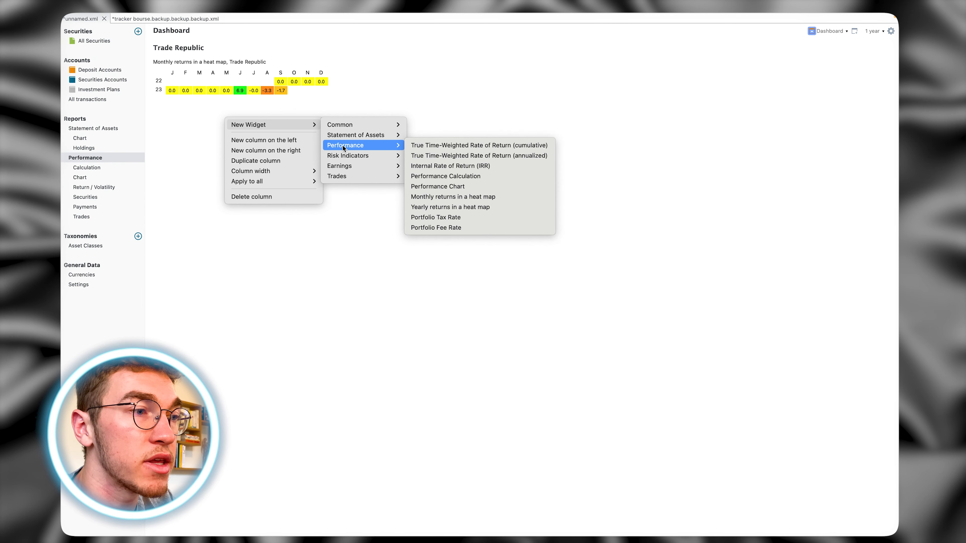
left_click(423, 207)
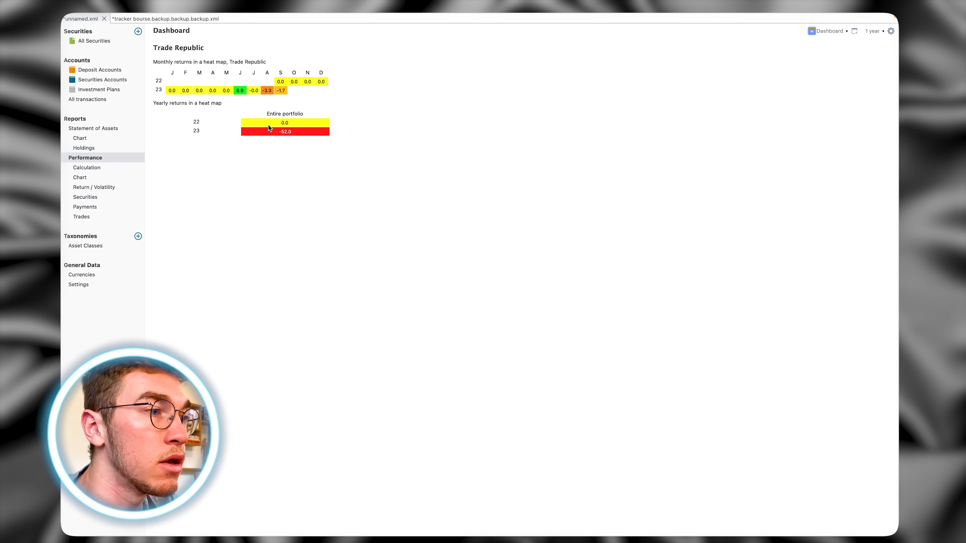
- Add the Trade Republic data series to the yearly returns heat map and remove its Entire portfolio series
right_click(181, 102)
mouse_move(215, 185)
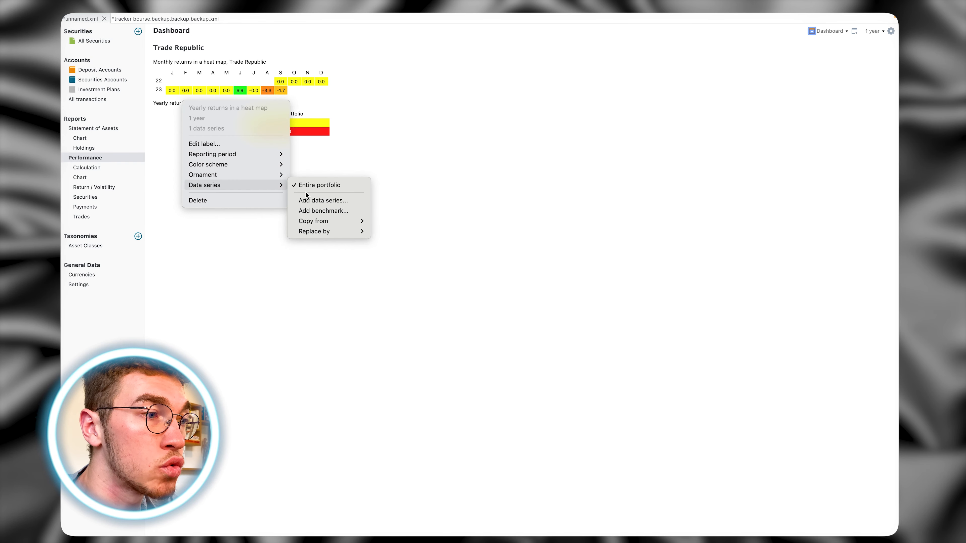
left_click(319, 201)
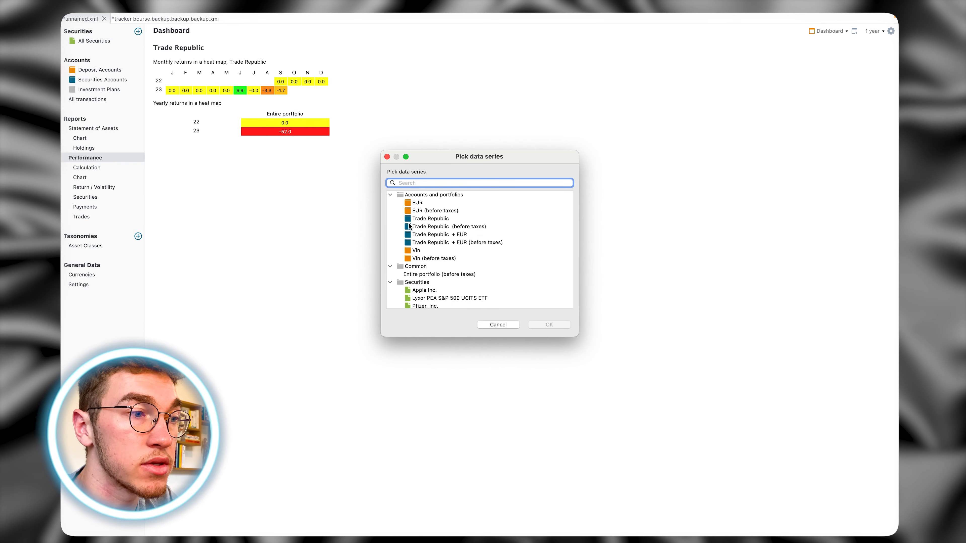
left_click(415, 219)
left_click(537, 326)
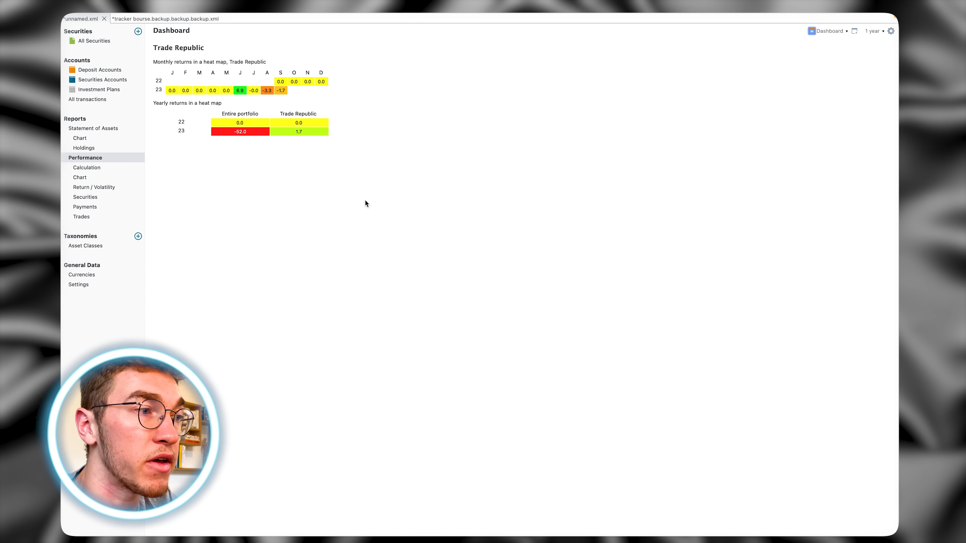
right_click(205, 104)
mouse_move(246, 186)
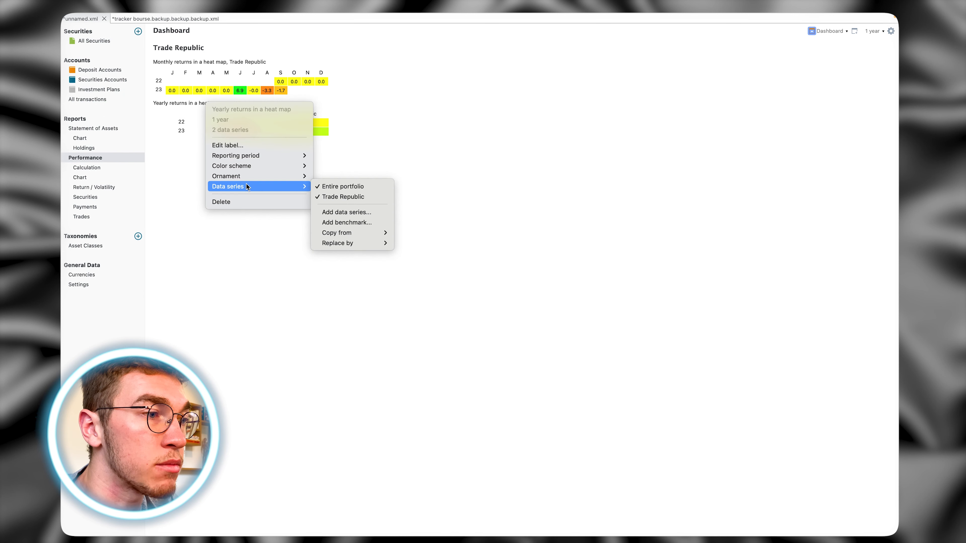
left_click(345, 187)
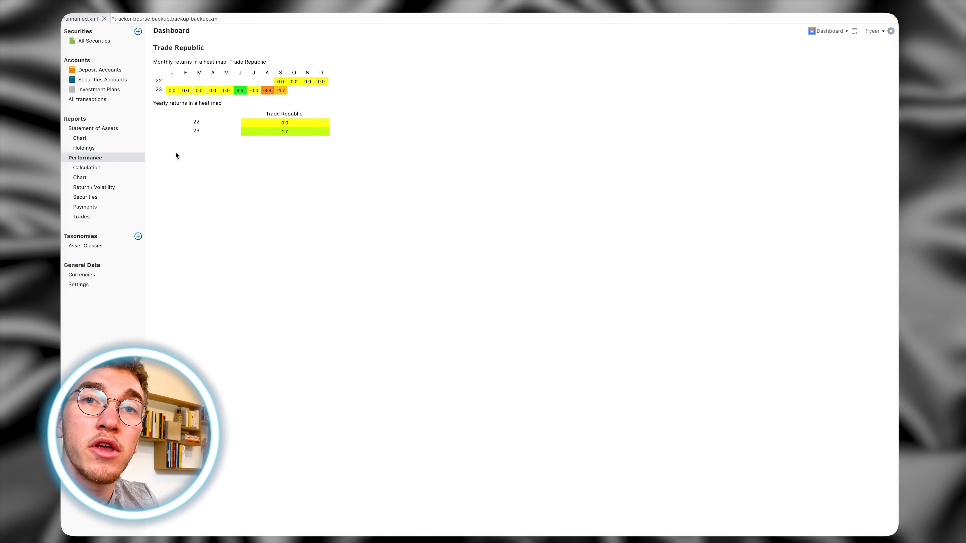
right_click(195, 102)
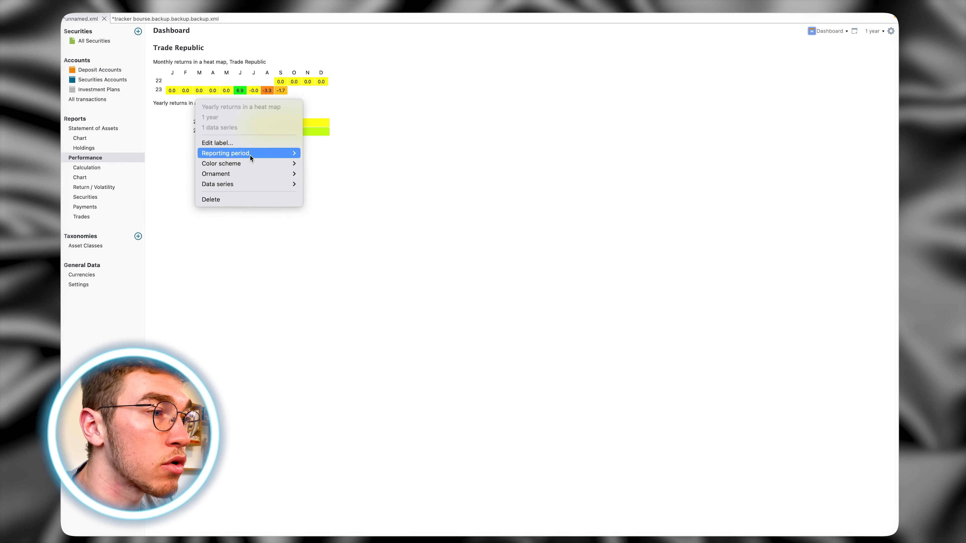
mouse_move(250, 156)
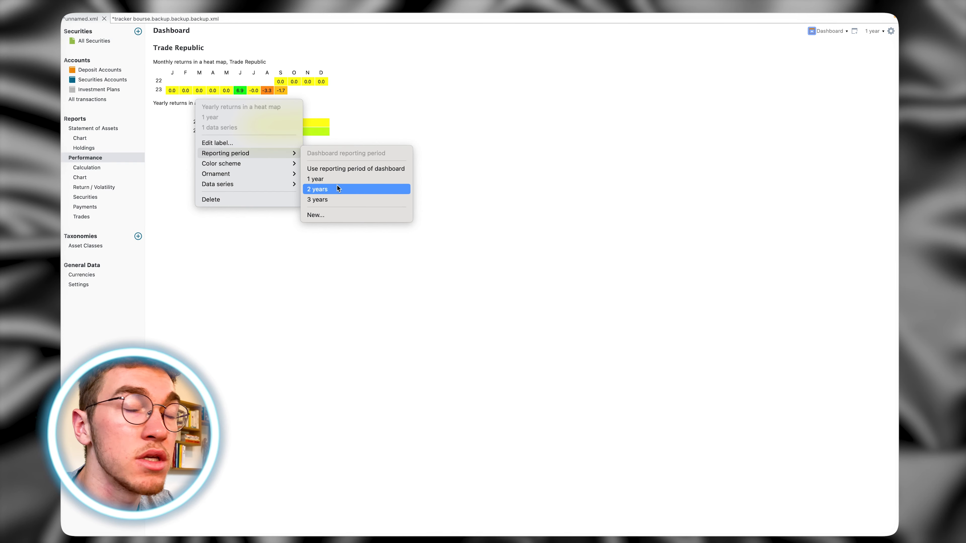
left_click(507, 197)
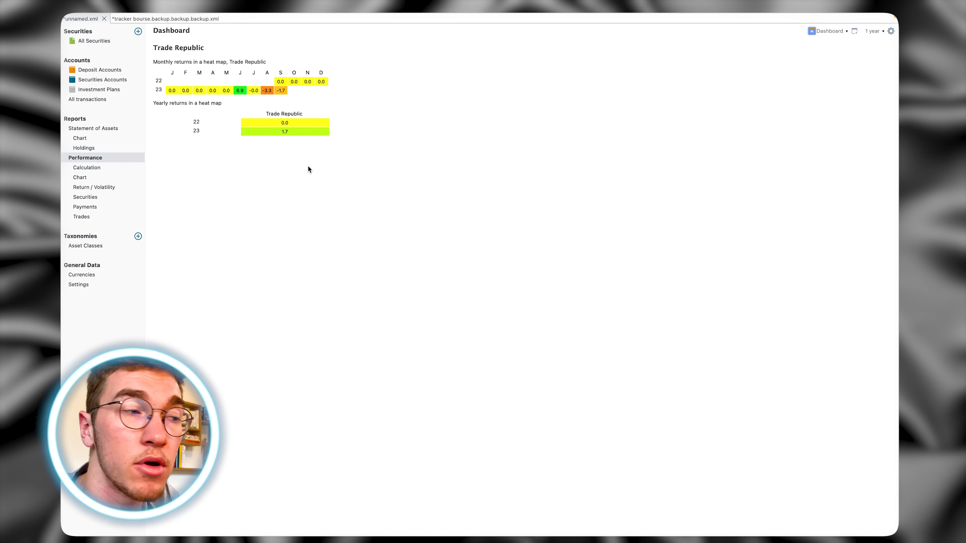
- Add a Maximum Drawdown widget from the Risk Indicators group below the yearly returns heat map
right_click(224, 166)
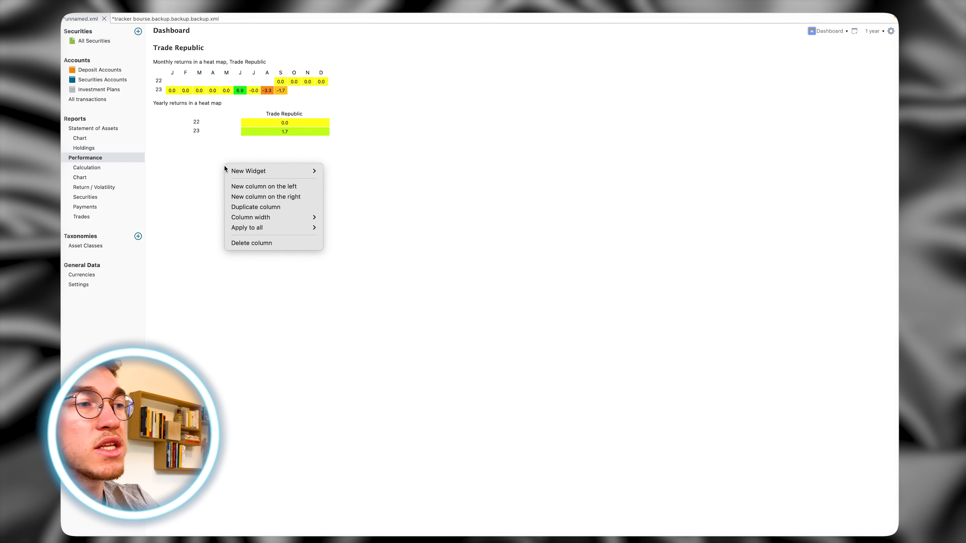
mouse_move(252, 174)
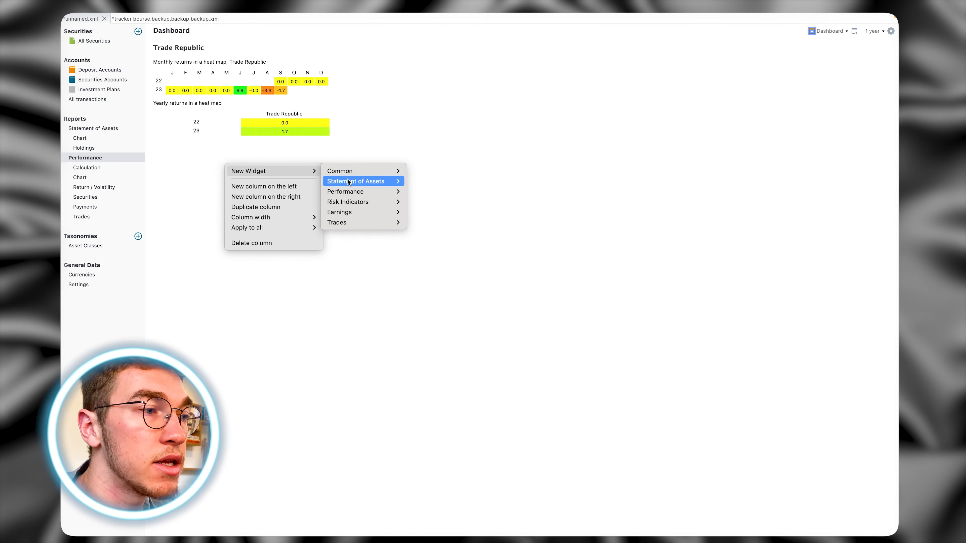
mouse_move(353, 190)
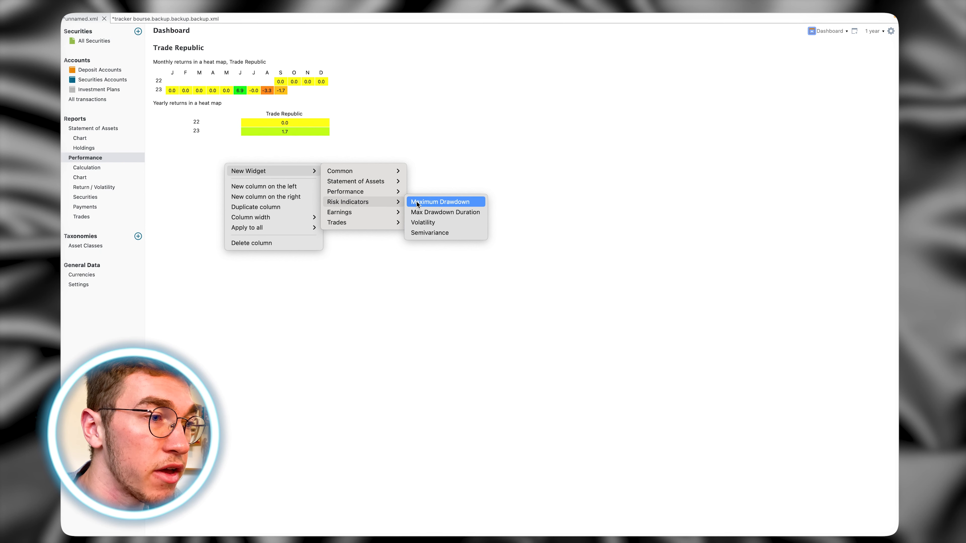
left_click(448, 204)
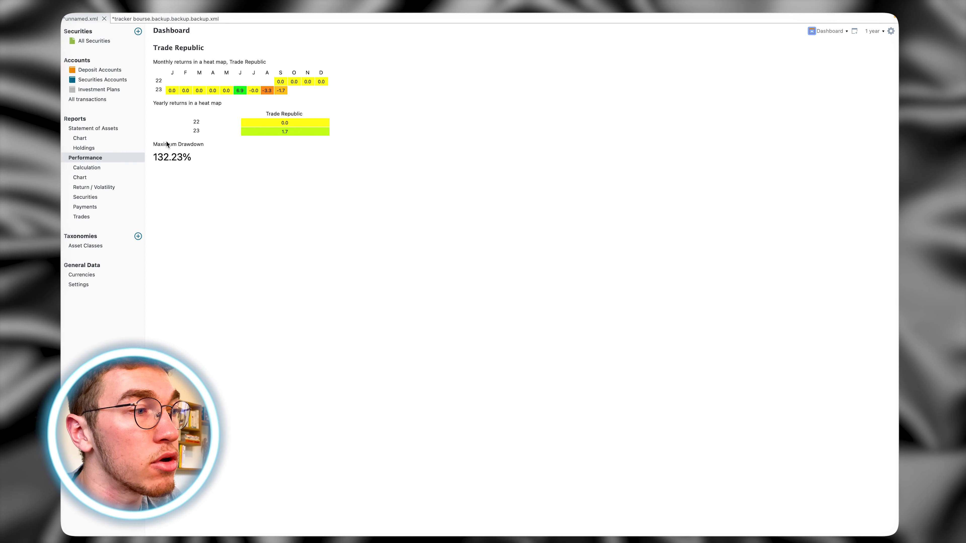
- Set the Maximum Drawdown widget's data series to the Trade Republic portfolio
right_click(167, 143)
mouse_move(199, 200)
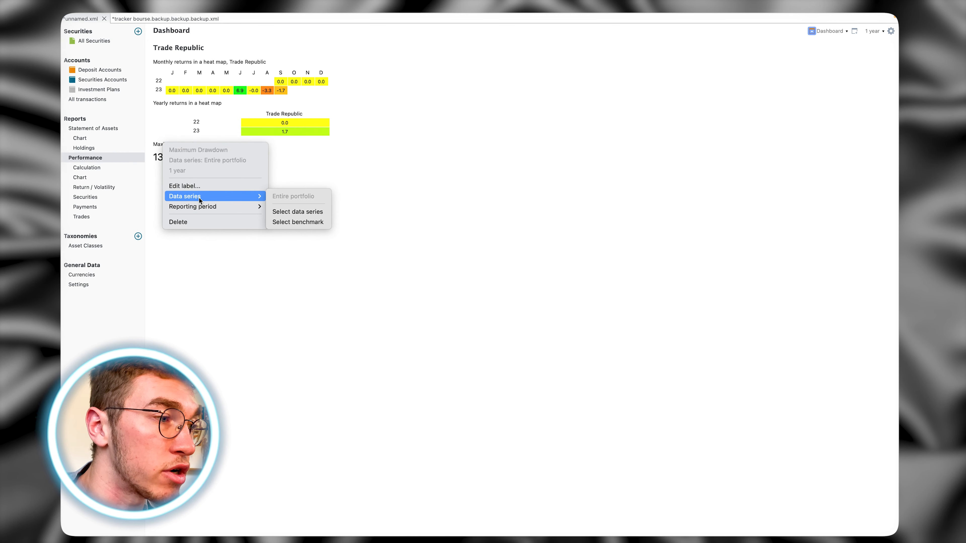
left_click(295, 211)
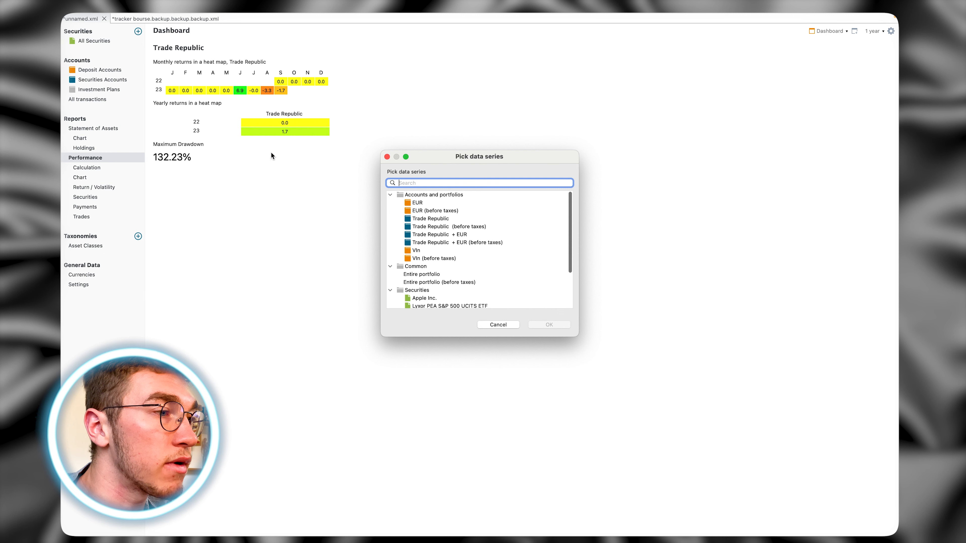
left_click(444, 219)
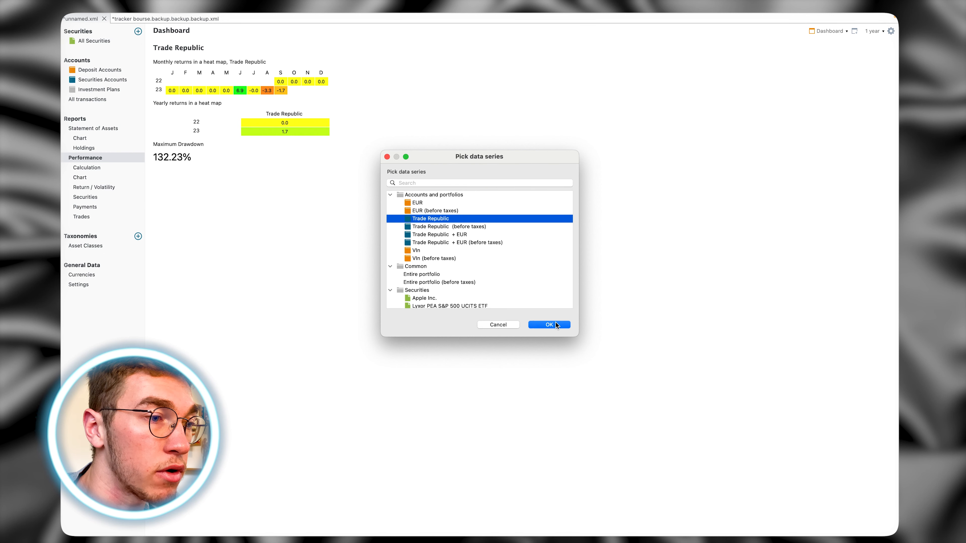
left_click(550, 325)
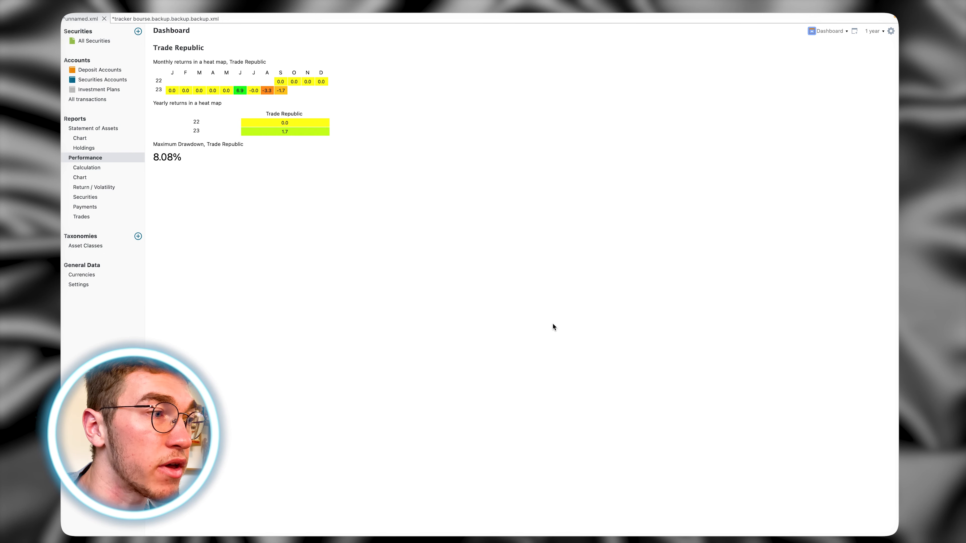
- Add a Max Drawdown Duration widget from the Risk Indicators group below the Maximum Drawdown widget
right_click(171, 186)
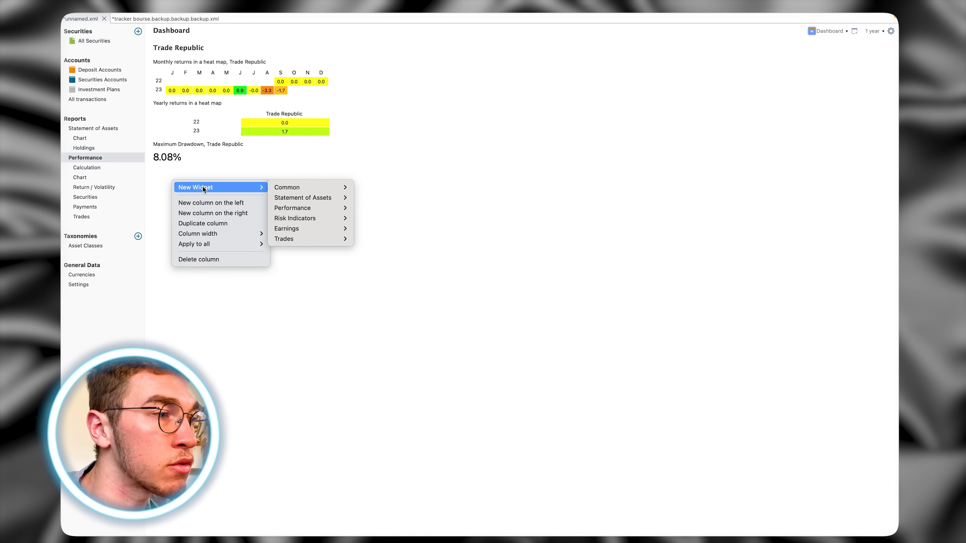
key("Escape")
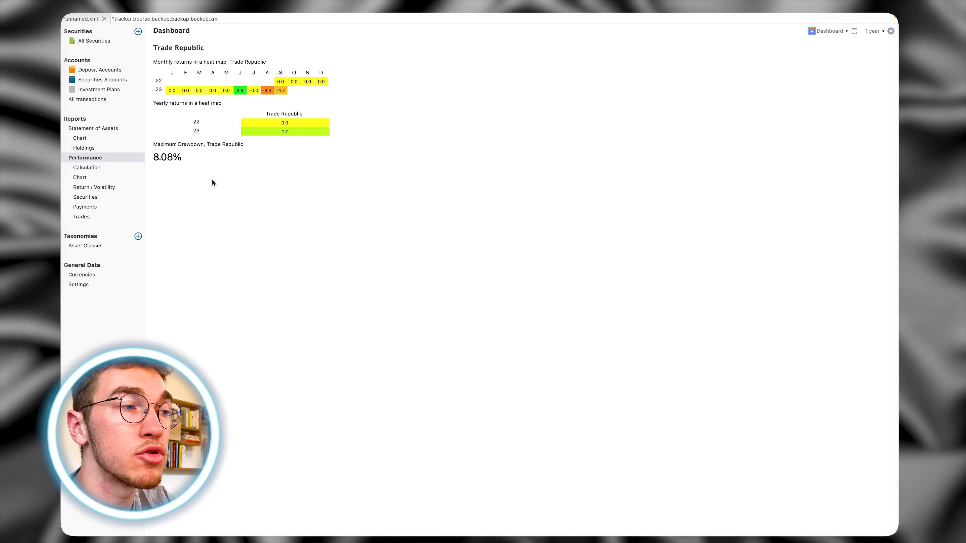
right_click(213, 180)
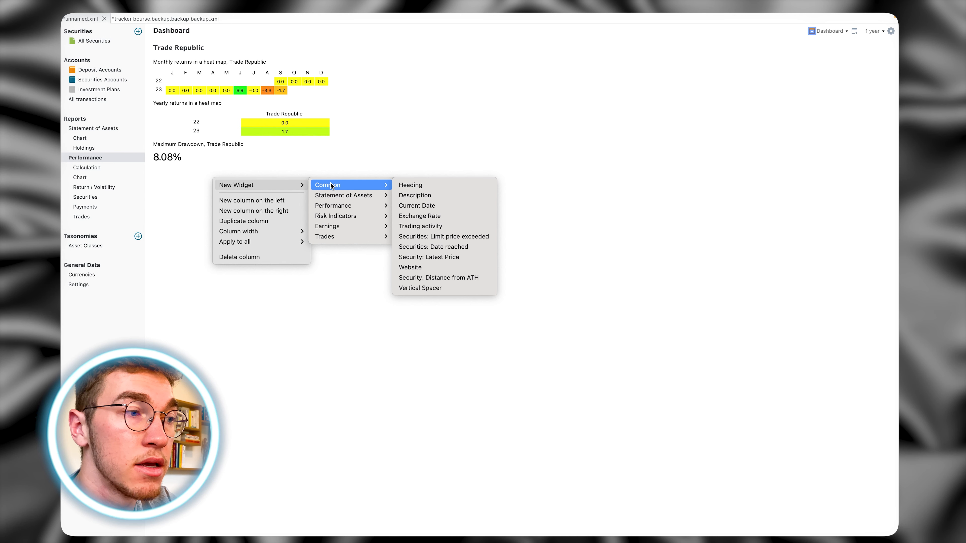
mouse_move(327, 217)
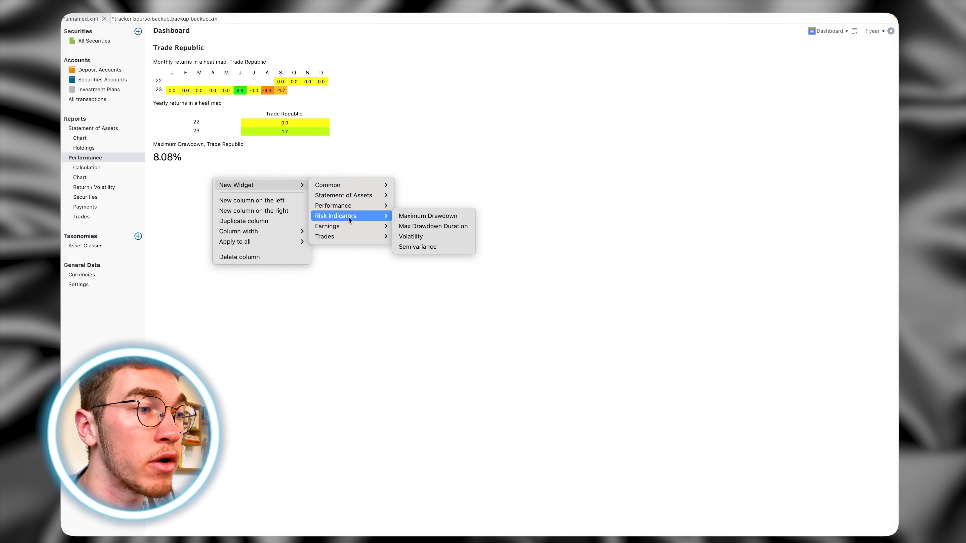
left_click(428, 224)
- Set the Max Drawdown Duration widget's data series to the Trade Republic portfolio
right_click(186, 171)
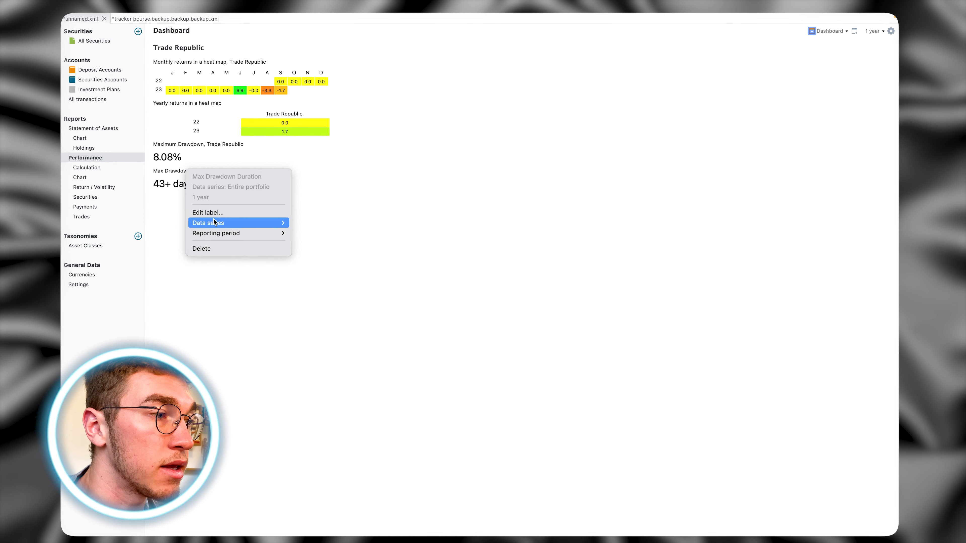
mouse_move(214, 224)
left_click(321, 240)
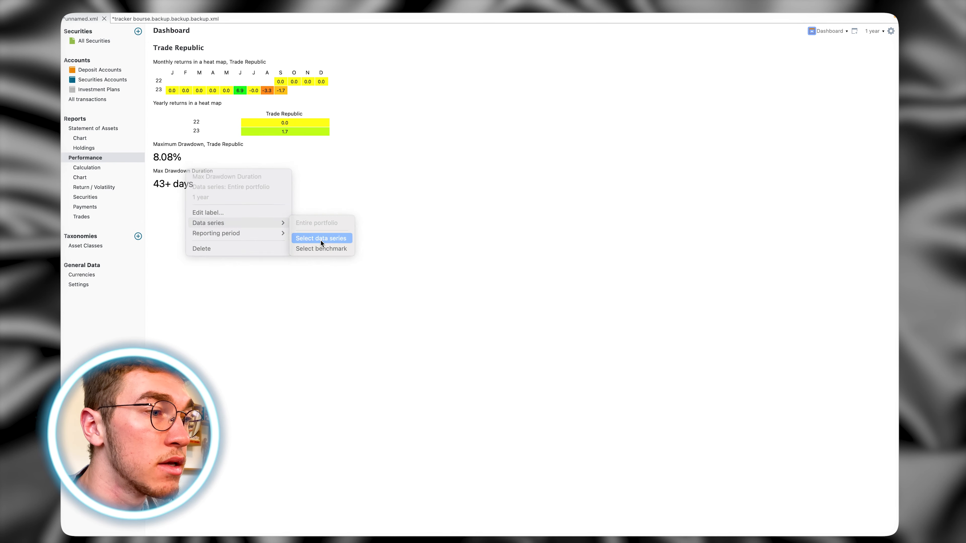
left_click(438, 220)
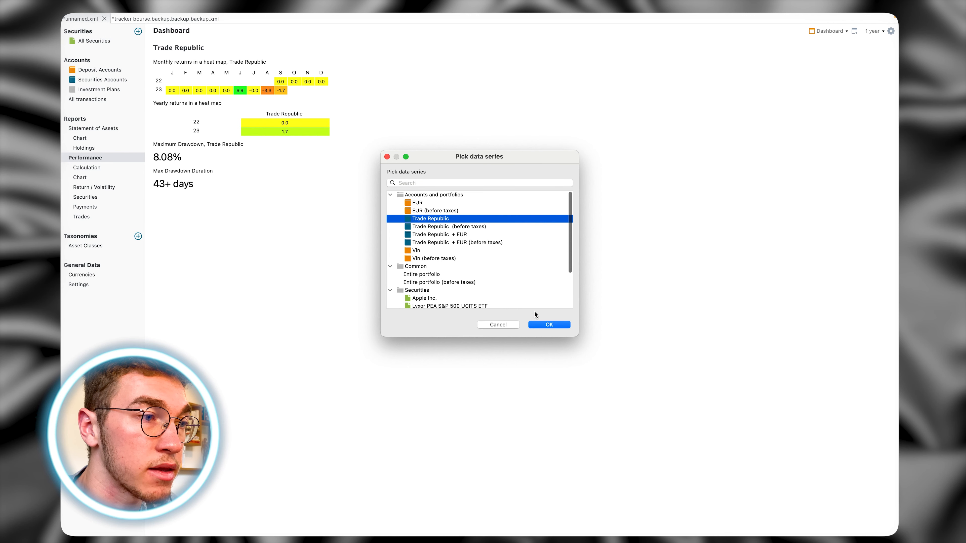
left_click(550, 325)
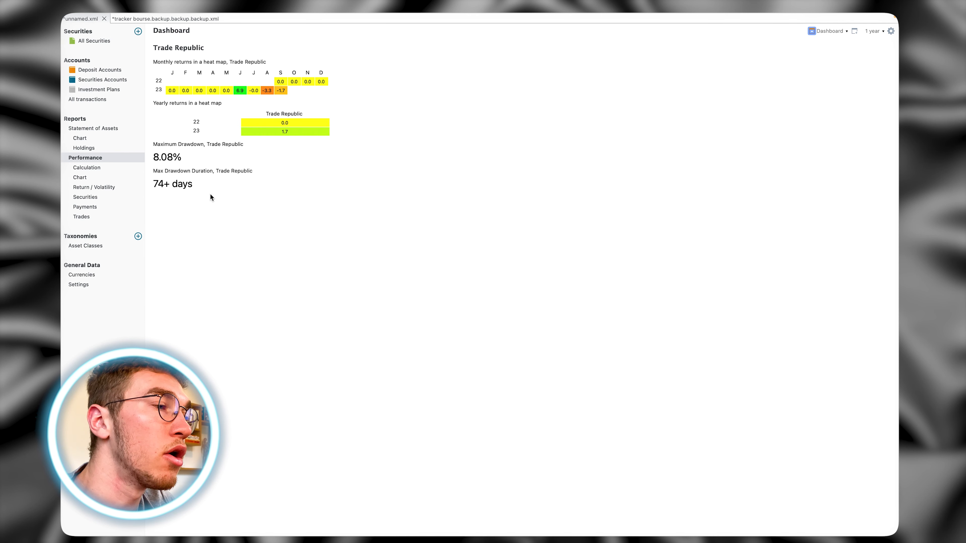
- Add a Total widget from the Statement of Assets group below the Max Drawdown Duration widget
right_click(228, 274)
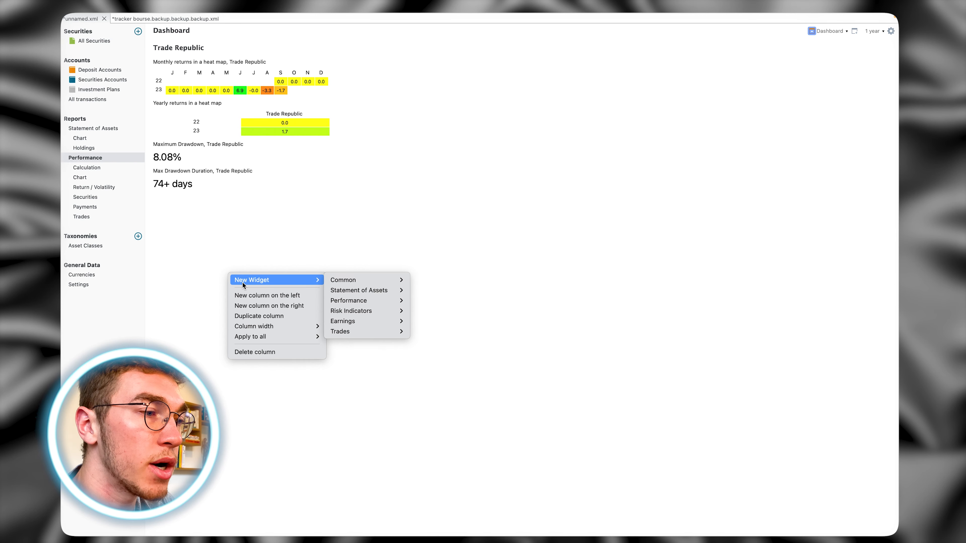
mouse_move(315, 280)
mouse_move(362, 290)
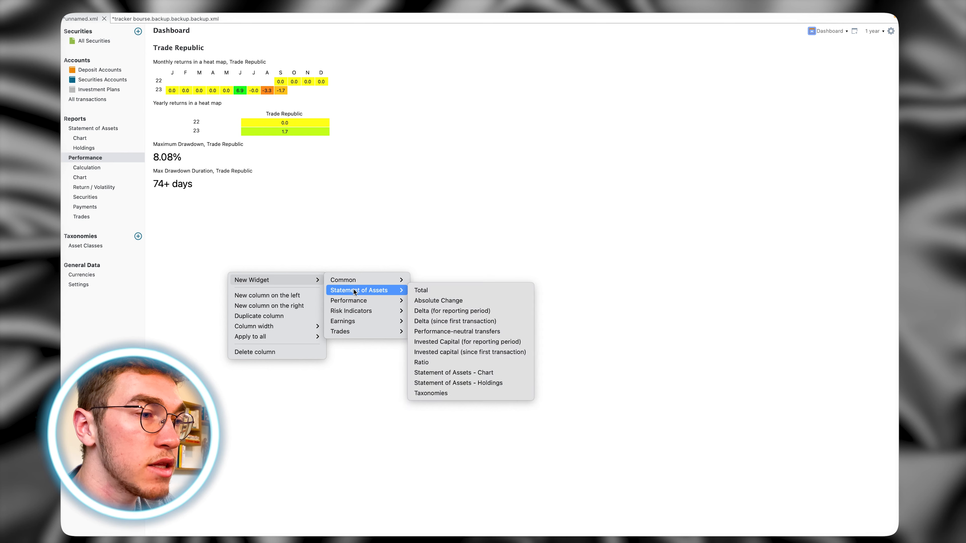
left_click(420, 290)
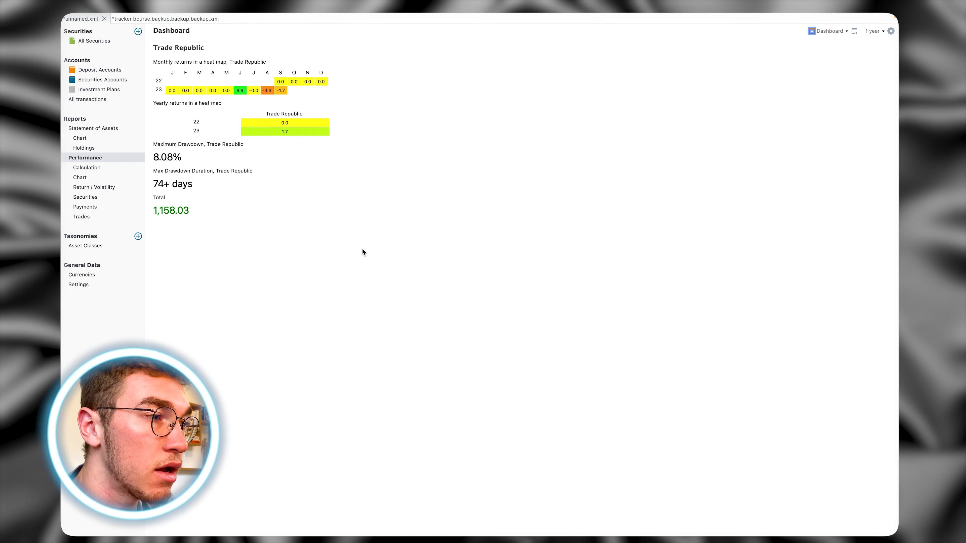
- Set the Total widget's data series to the Trade Republic portfolio
right_click(156, 199)
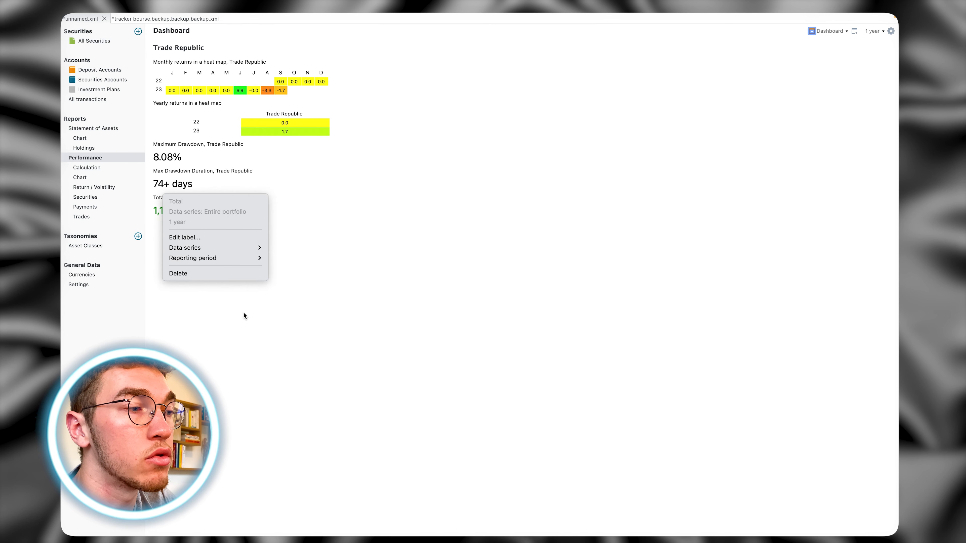
left_click(244, 312)
right_click(162, 198)
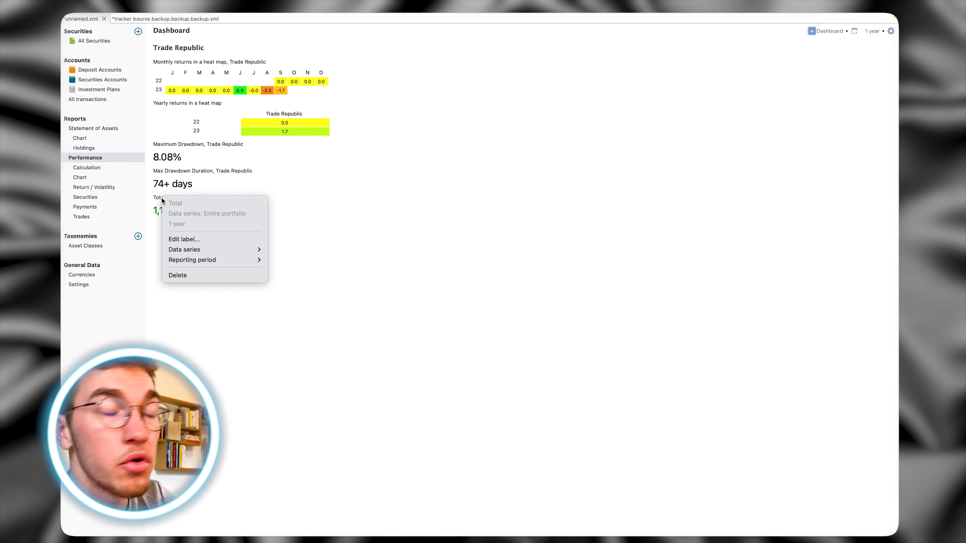
mouse_move(184, 251)
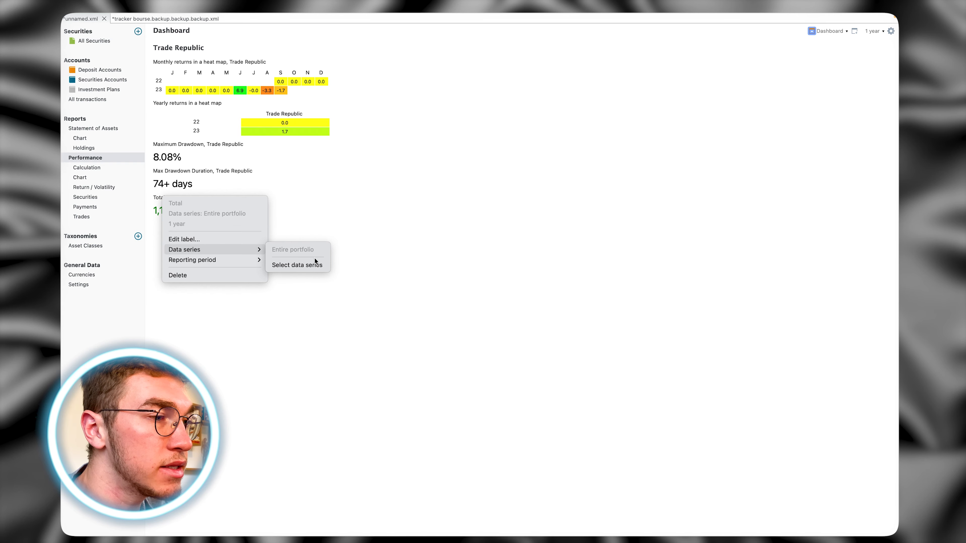
left_click(312, 268)
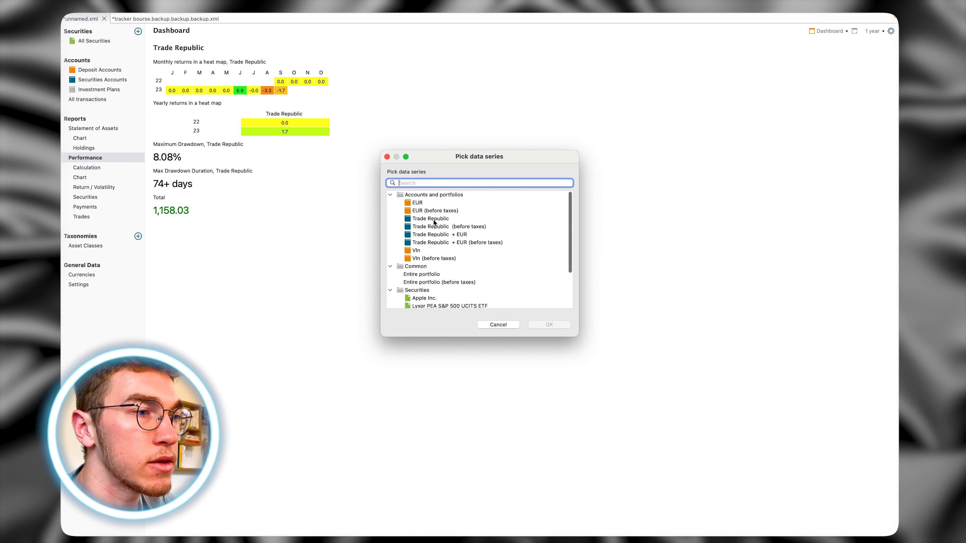
left_click(435, 221)
left_click(547, 324)
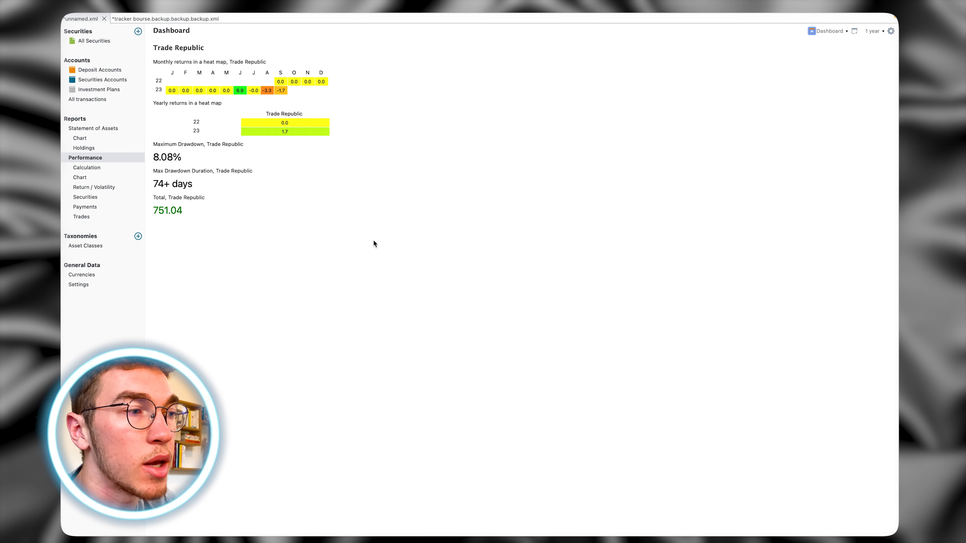
left_click_drag(158, 198, 182, 212)
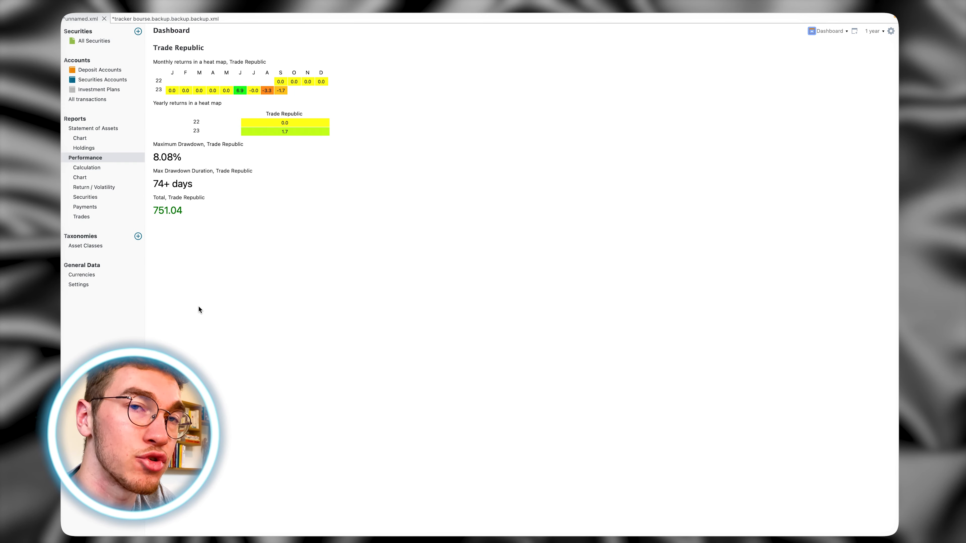
- Add a Monthly earnings widget from the Earnings group below the Total widget
right_click(238, 288)
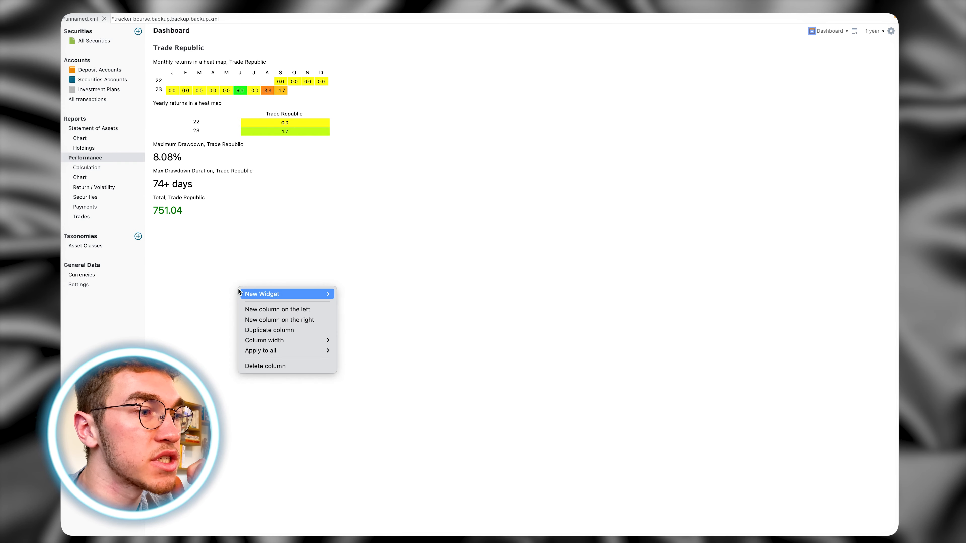
mouse_move(256, 295)
mouse_move(371, 336)
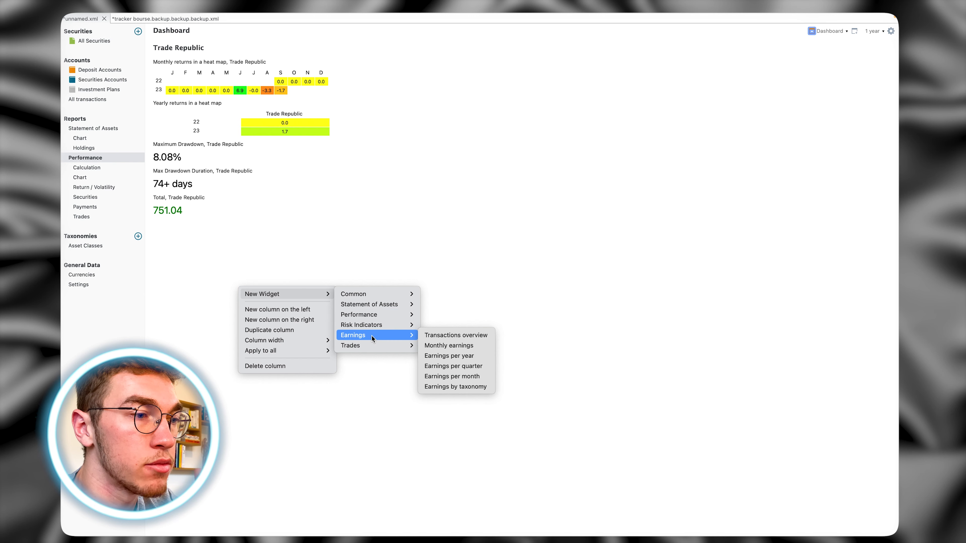
left_click(432, 346)
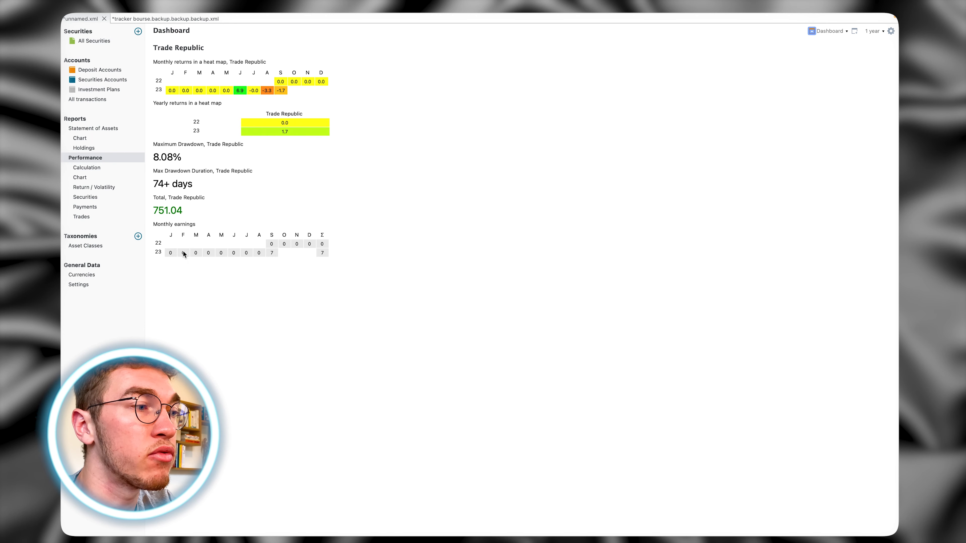
right_click(177, 224)
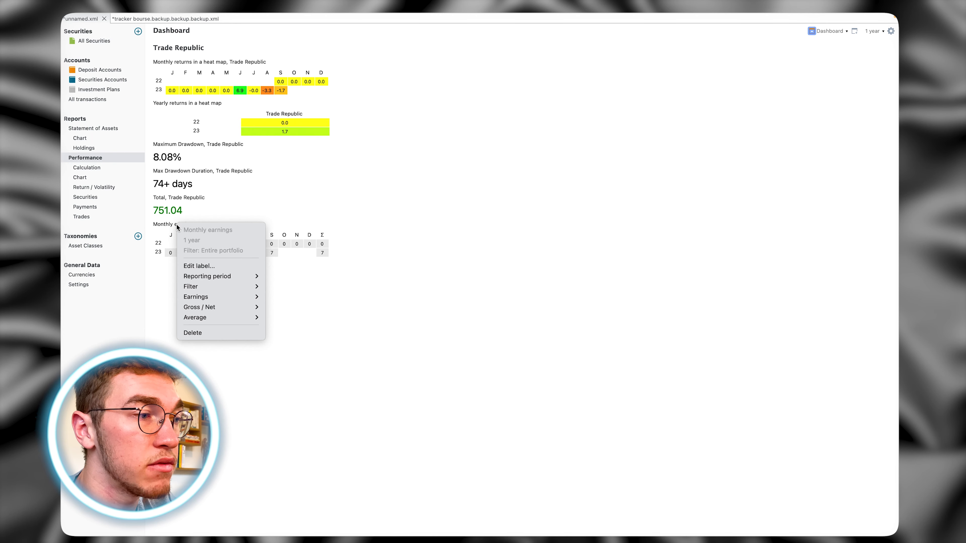
mouse_move(213, 280)
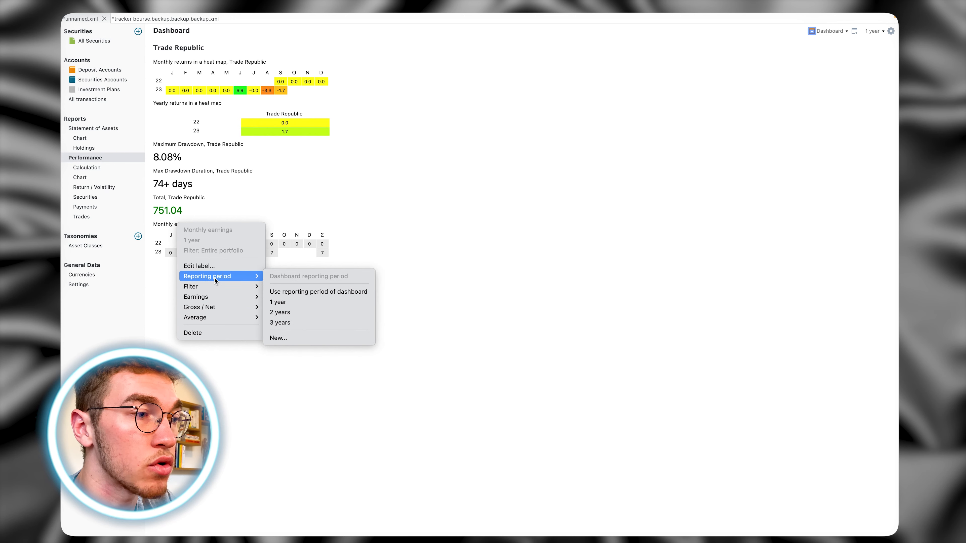
left_click(382, 263)
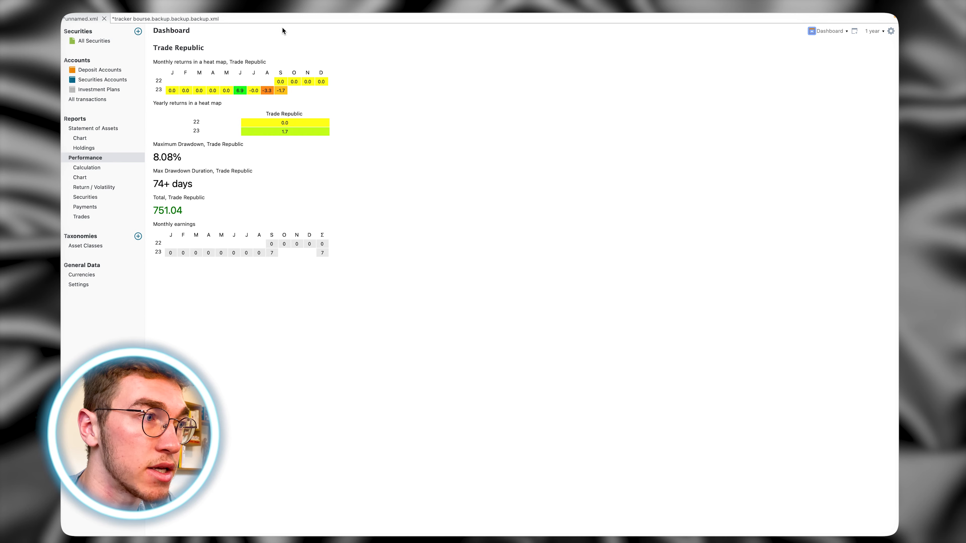
- Add a Statement of Assets - Chart widget from the Statement of Assets group below the Monthly earnings widget
right_click(197, 275)
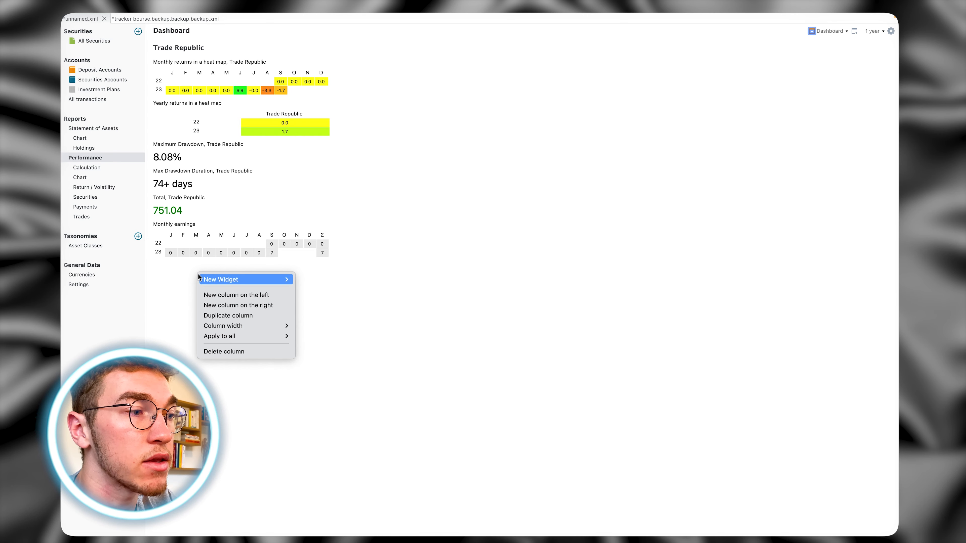
mouse_move(223, 277)
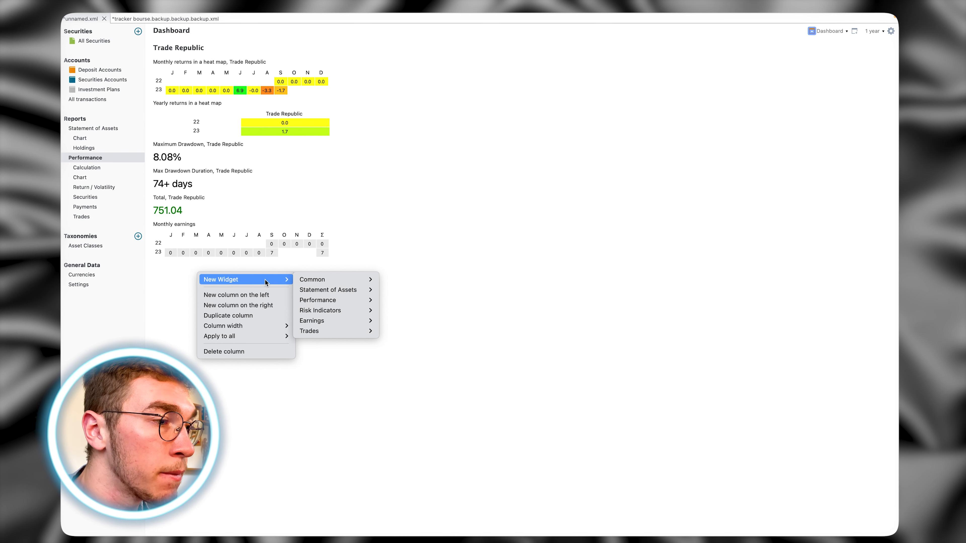
mouse_move(311, 291)
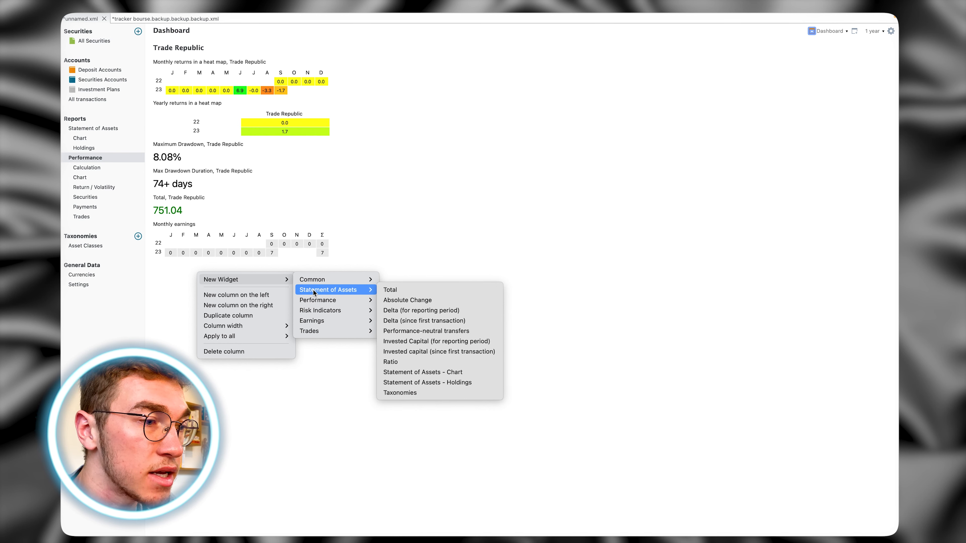
left_click(430, 373)
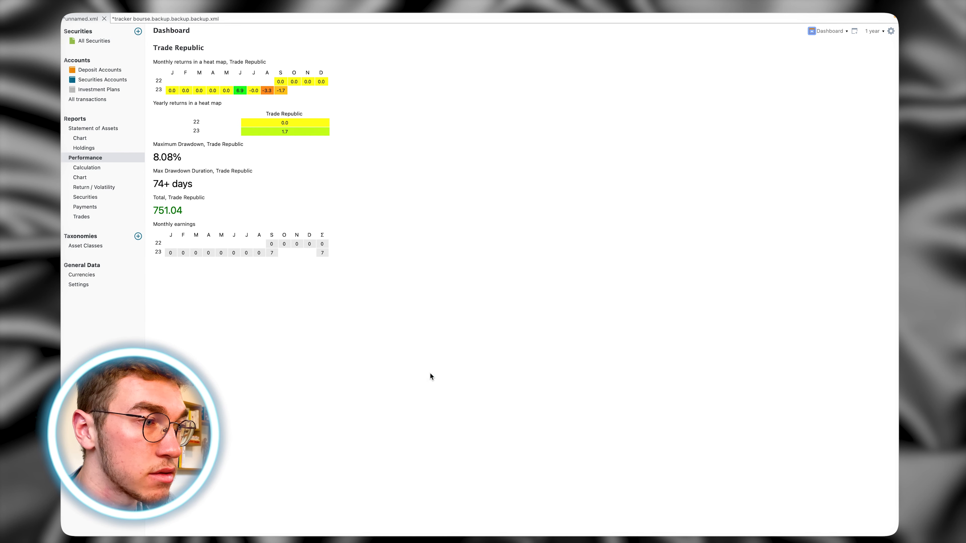
- Add a Performance Chart widget from the Performance group below the assets chart, and view the full performance chart report
right_click(201, 350)
mouse_move(231, 349)
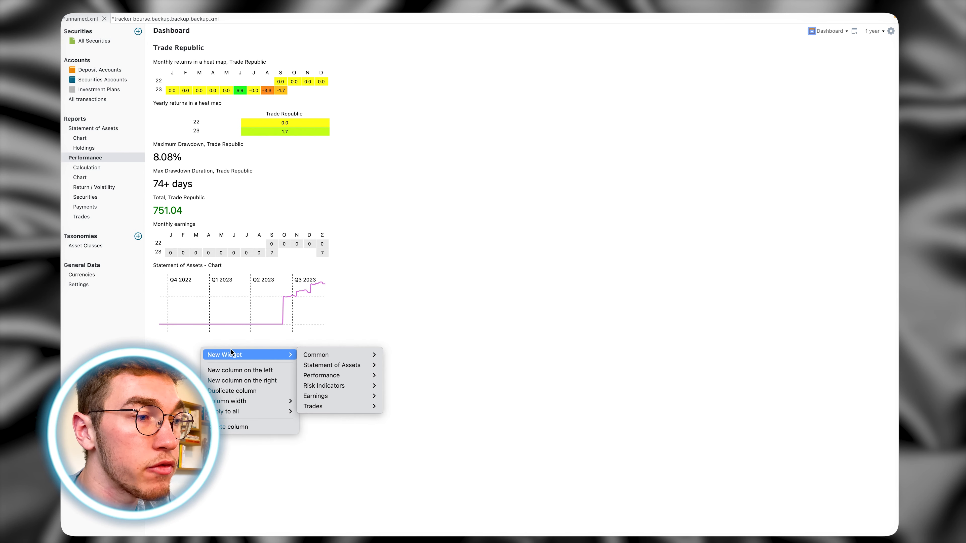
mouse_move(312, 373)
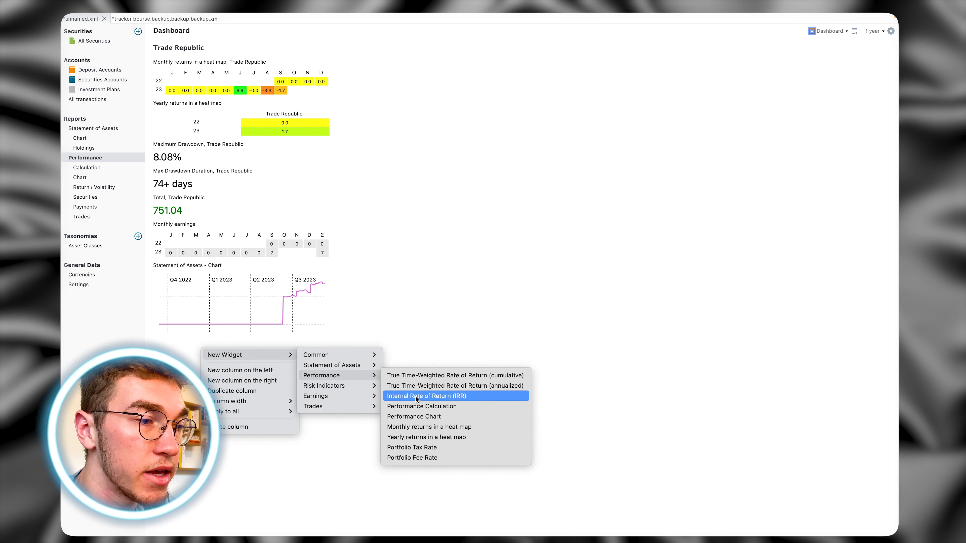
left_click(414, 417)
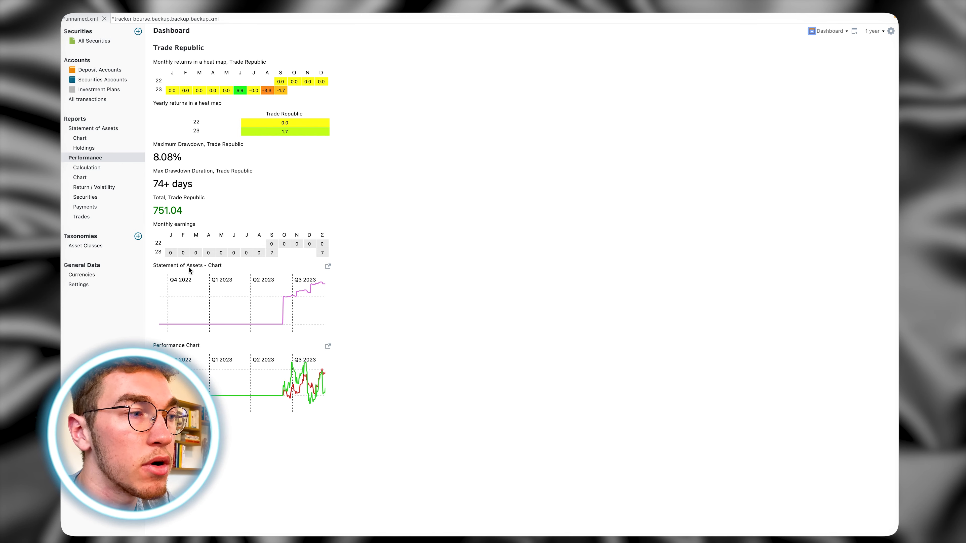
left_click(87, 179)
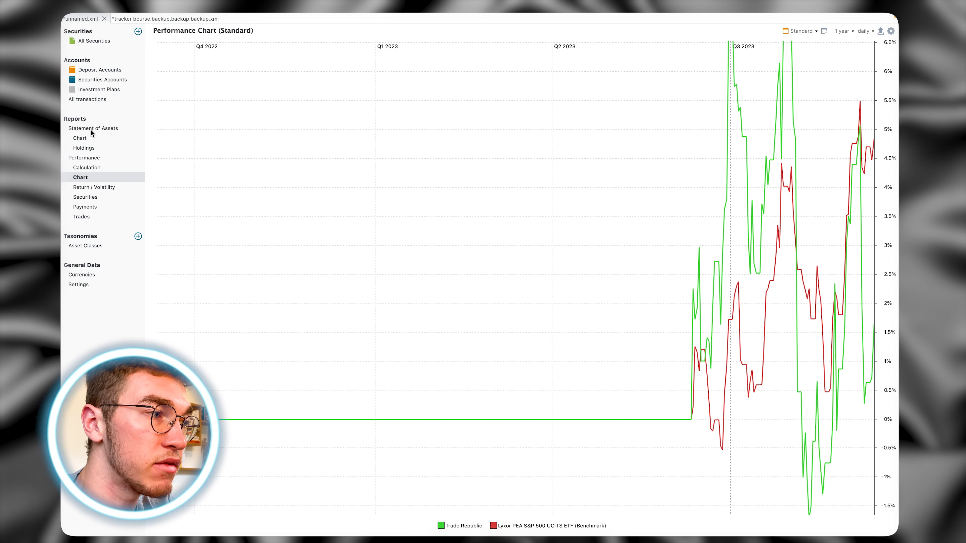
left_click(86, 158)
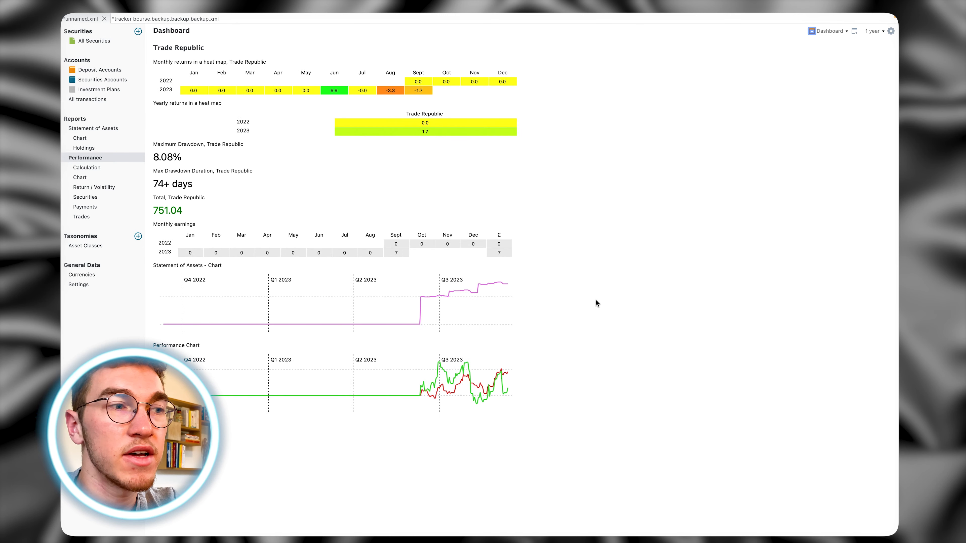
- Duplicate the Trade Republic dashboard column and delete the empty column beside the copy
right_click(593, 283)
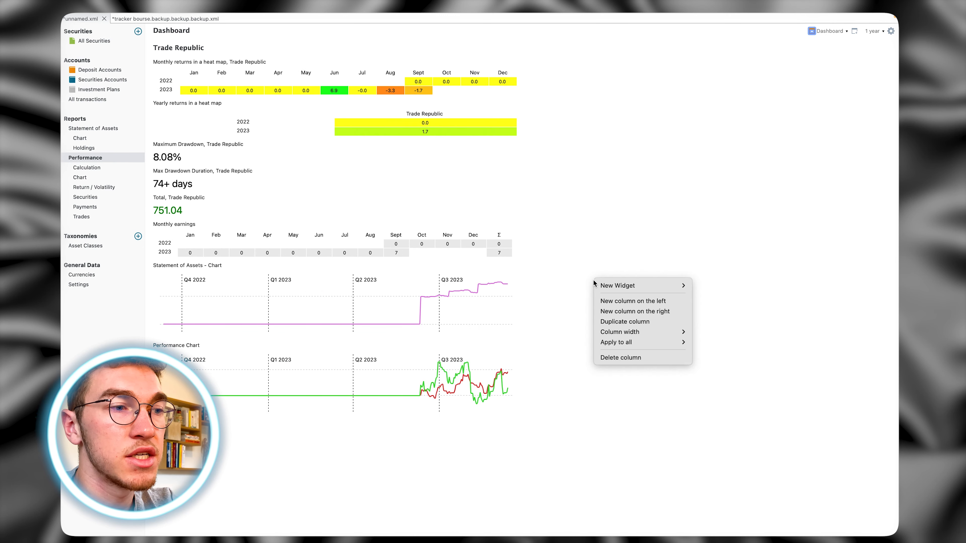
left_click(597, 411)
right_click(340, 427)
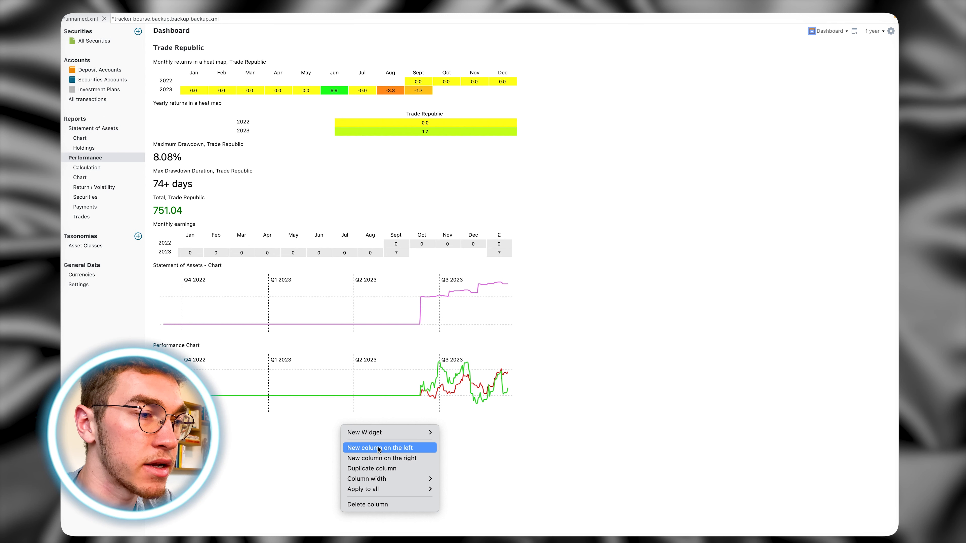
left_click(374, 470)
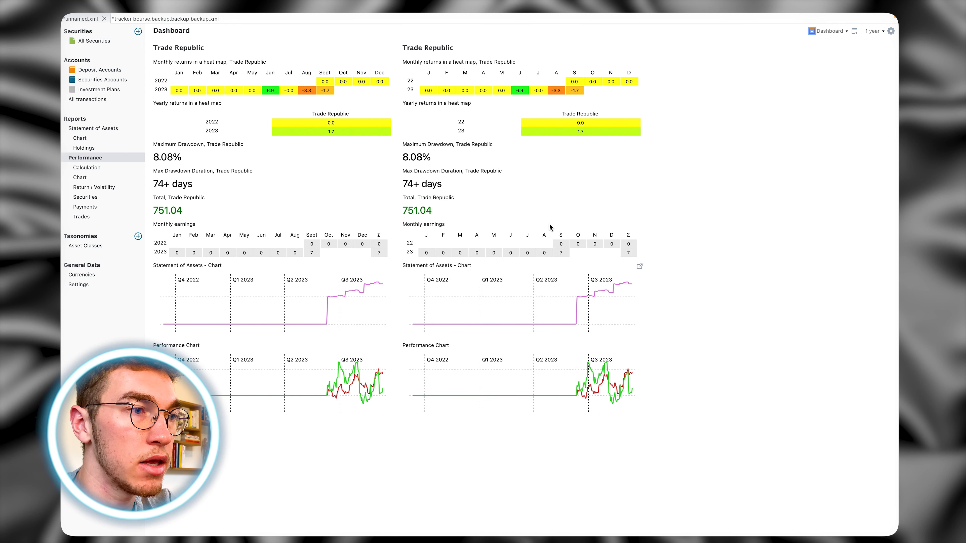
right_click(759, 89)
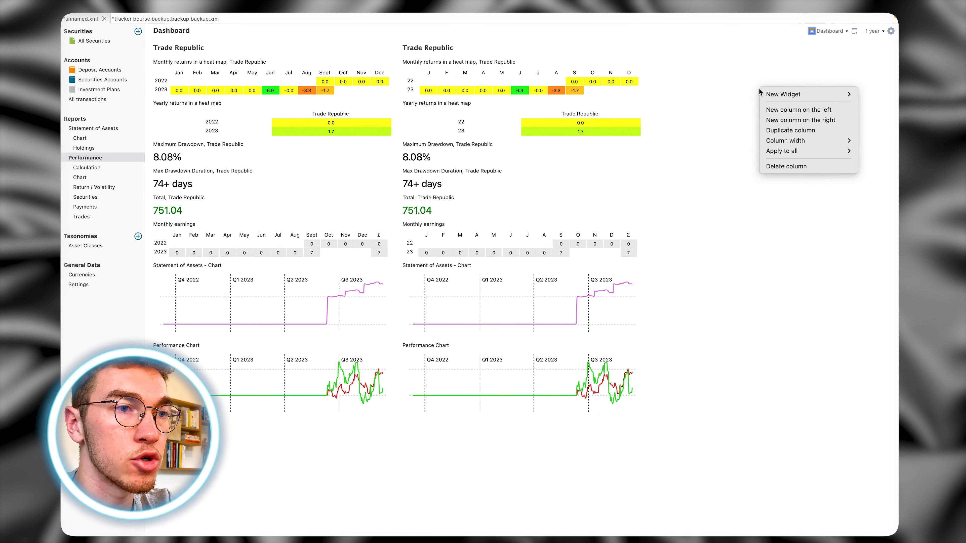
left_click(782, 168)
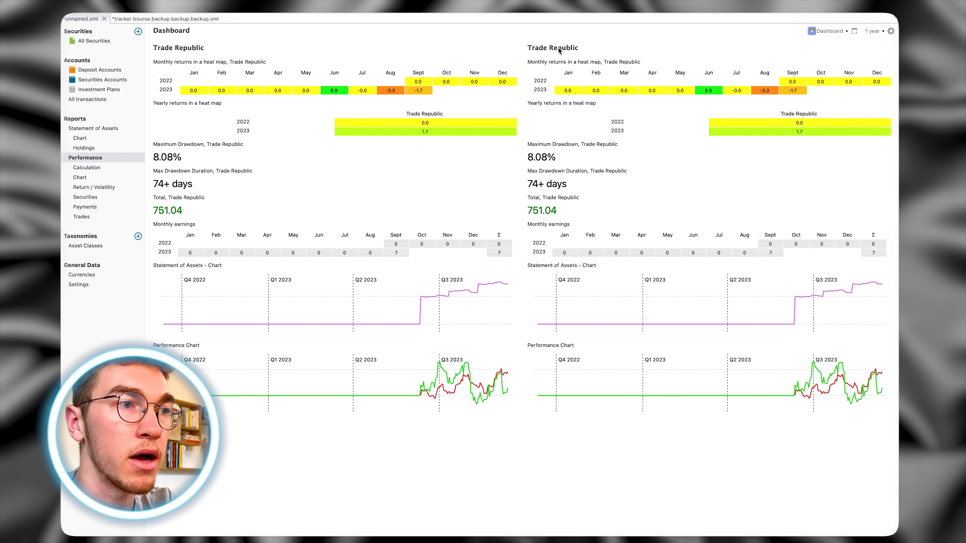
- Rename the heading of the duplicated dashboard column to SP500
right_click(558, 47)
left_click(587, 68)
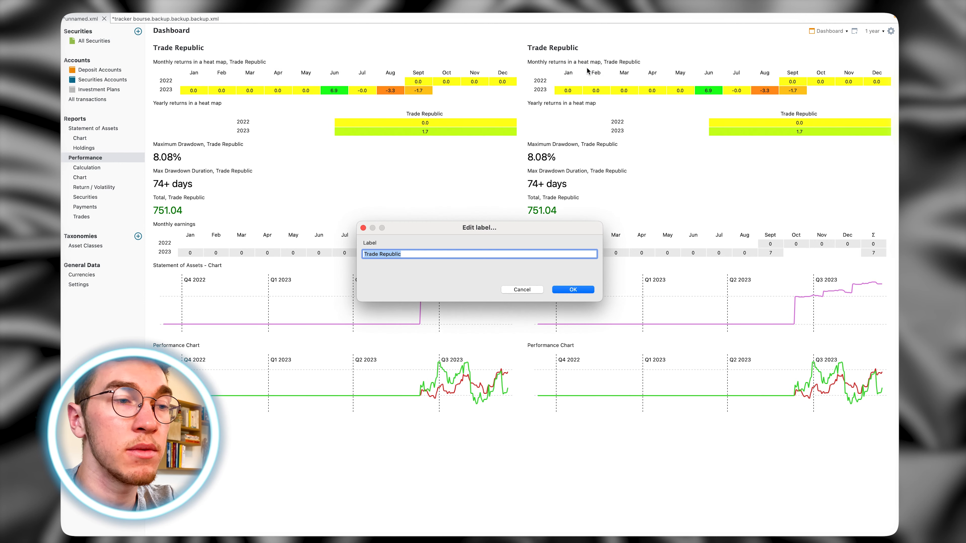
type("SP500")
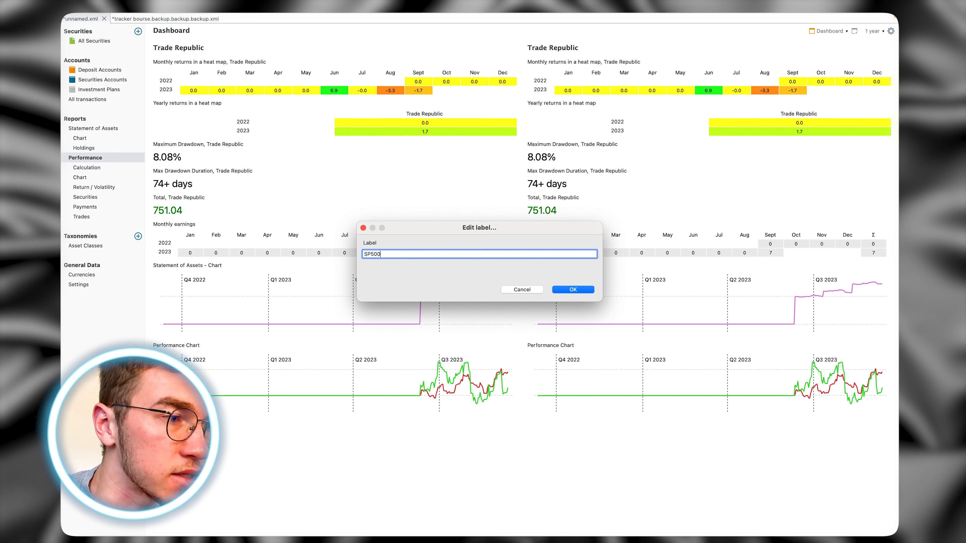
key("Return")
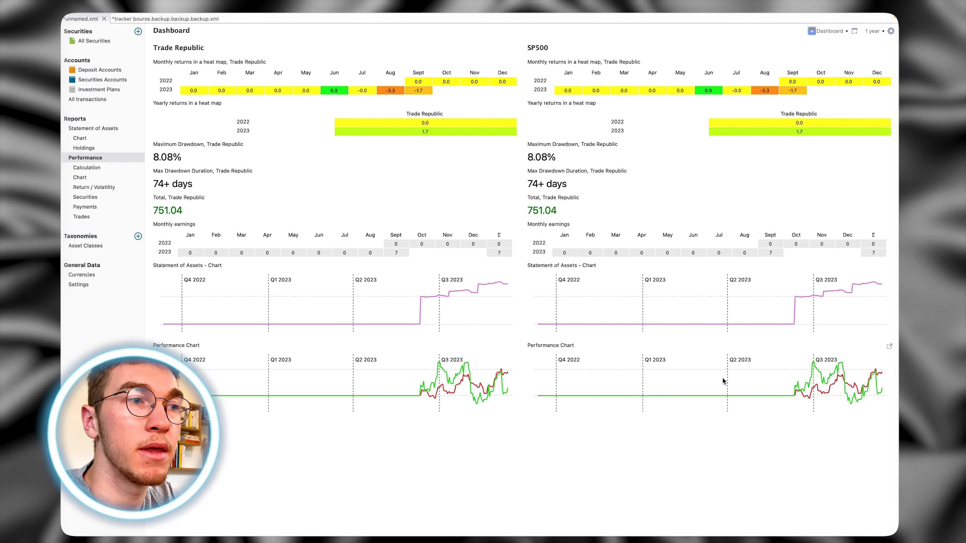
- Set the SP500 column's monthly returns heat map to the Lyxor PEA S&P 500 UCITS ETF benchmark
right_click(577, 70)
mouse_move(599, 163)
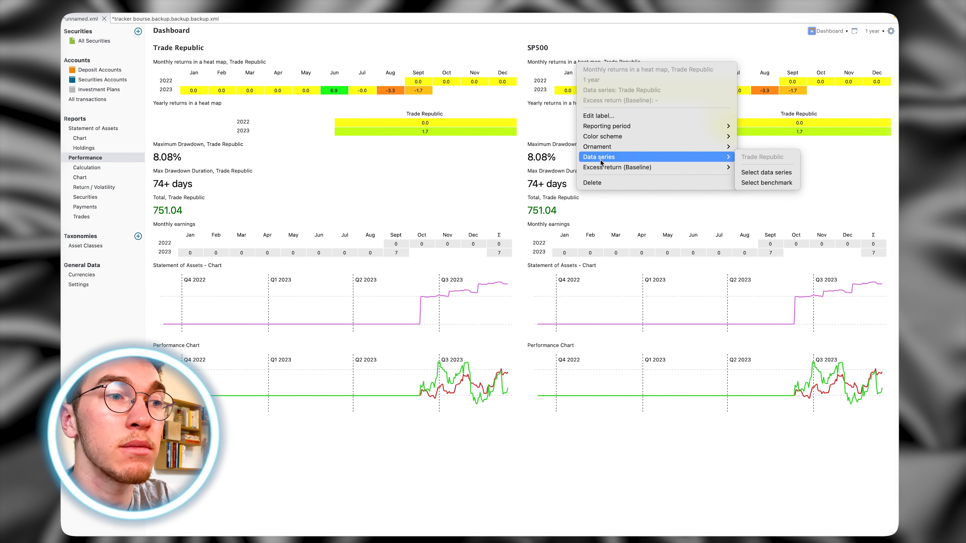
left_click(761, 183)
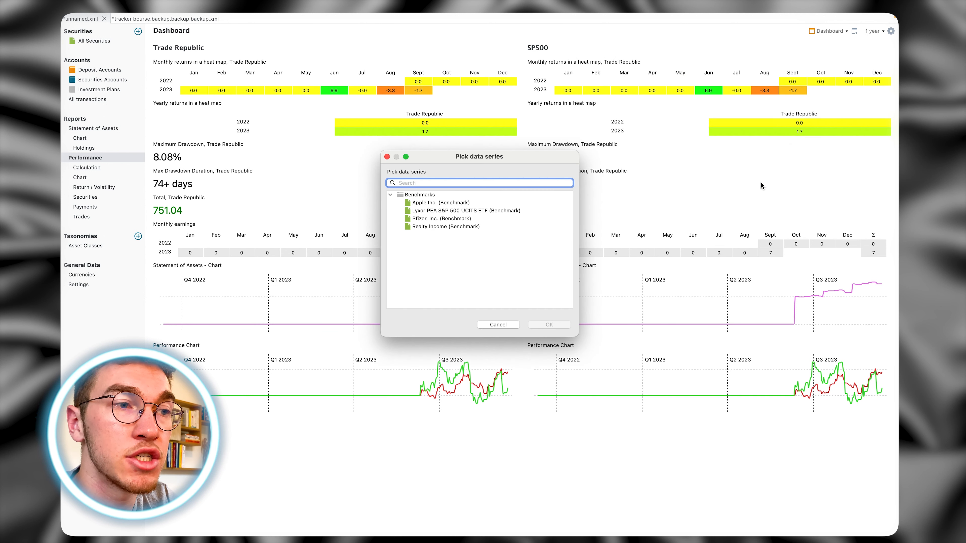
left_click(430, 211)
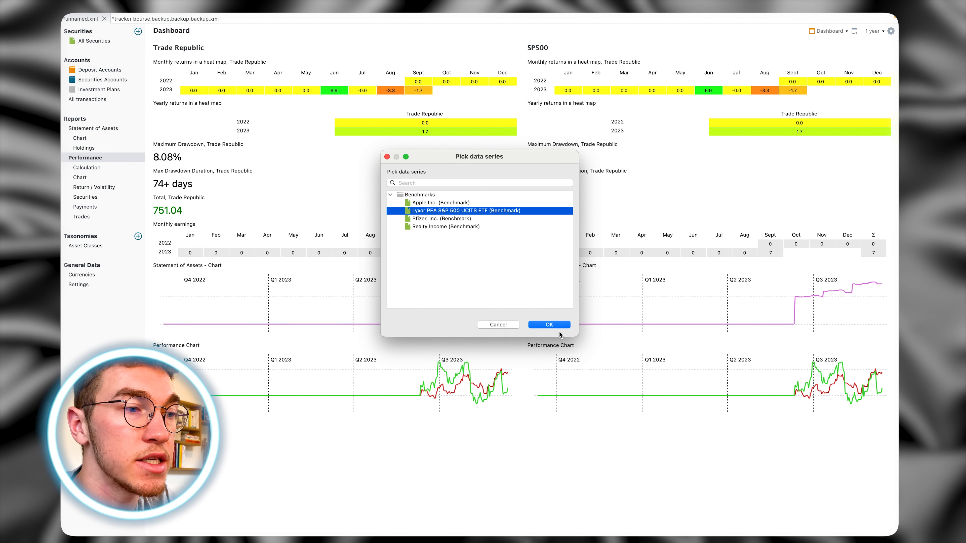
left_click(558, 325)
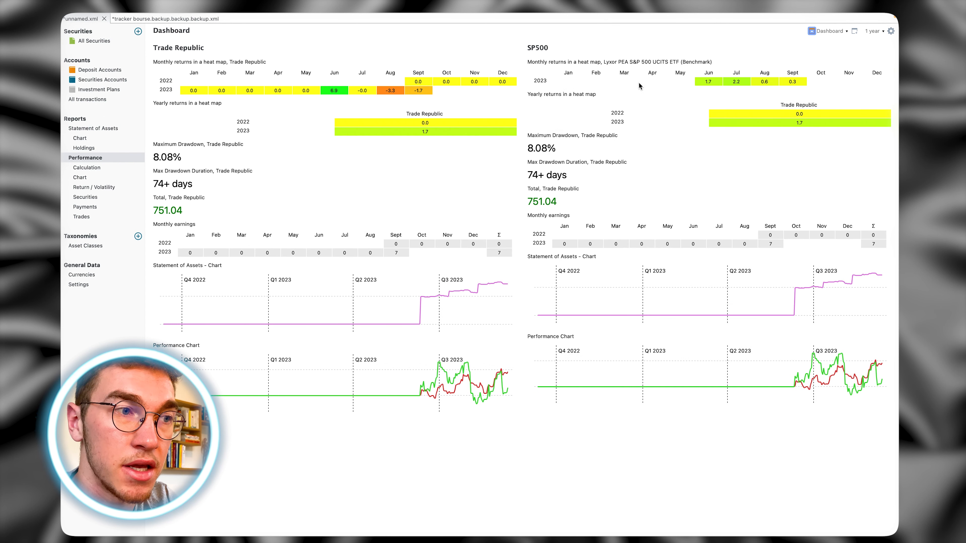
- Replace the Trade Republic series in the SP500 column's yearly returns heat map with the Lyxor PEA S&P 500 UCITS ETF benchmark
right_click(569, 94)
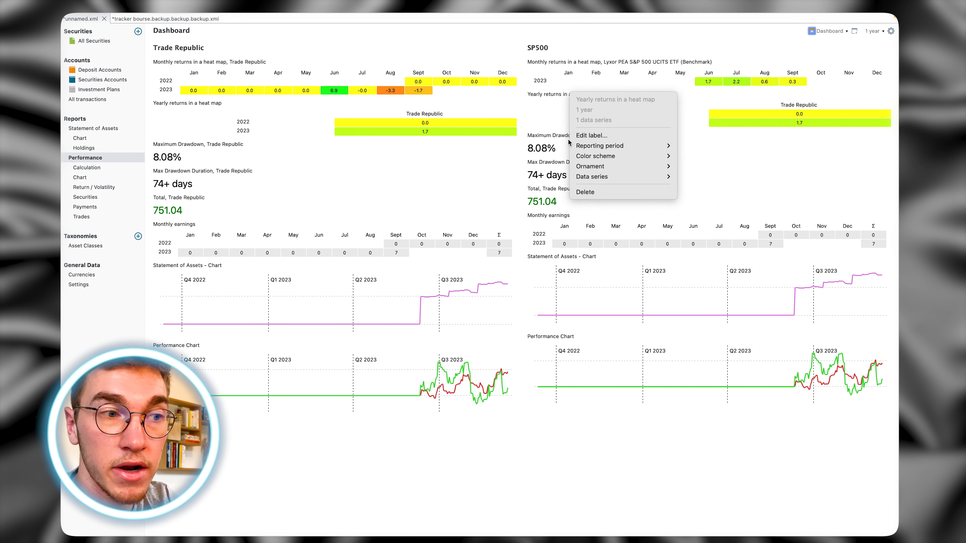
mouse_move(589, 176)
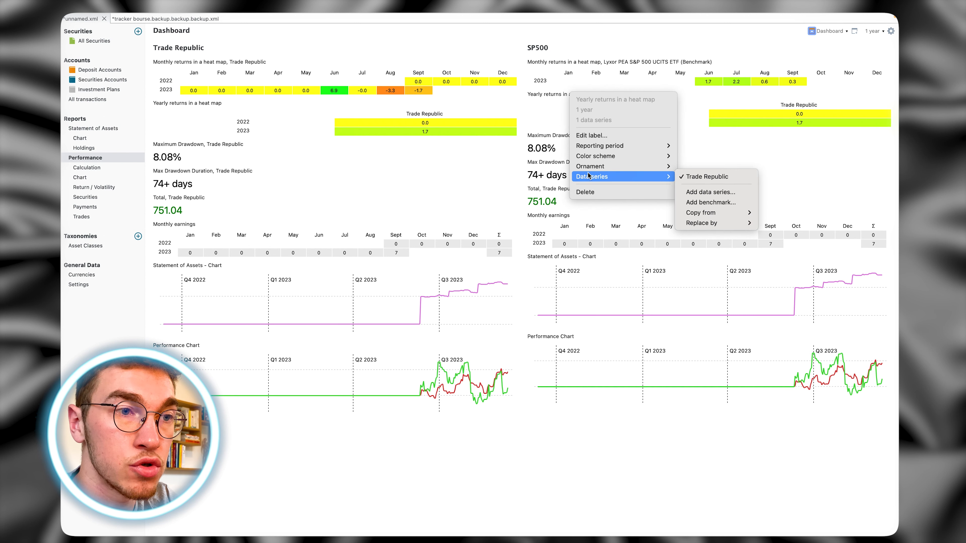
left_click(703, 202)
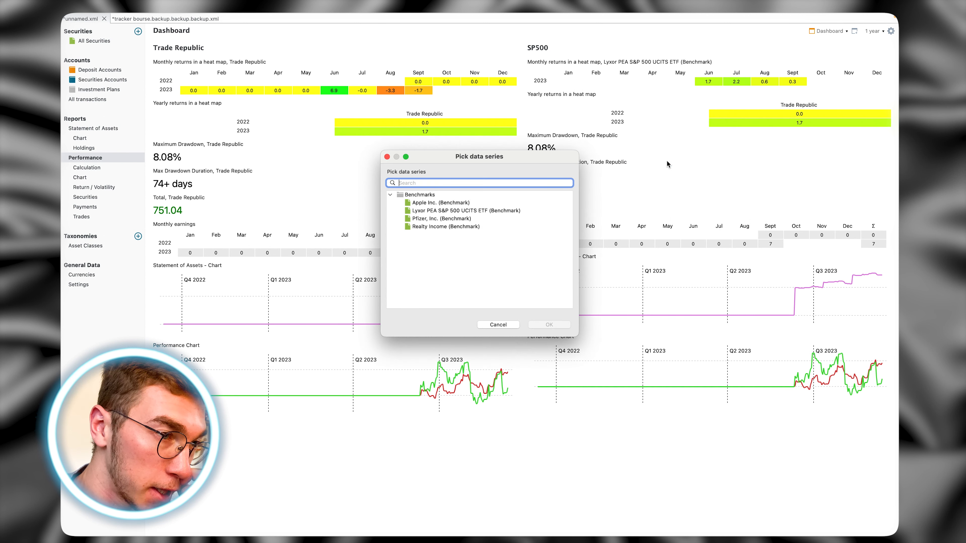
left_click(425, 212)
left_click(549, 325)
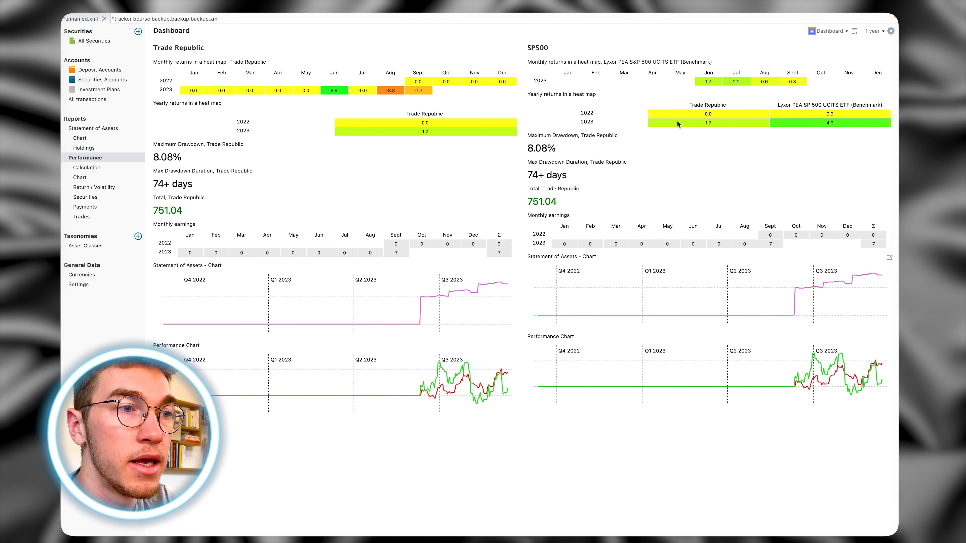
right_click(581, 95)
mouse_move(624, 176)
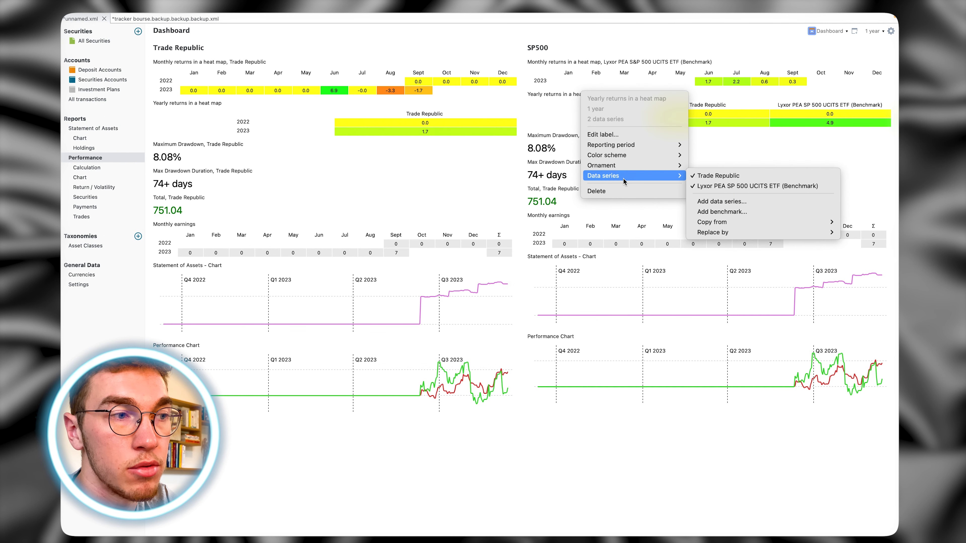
left_click(723, 178)
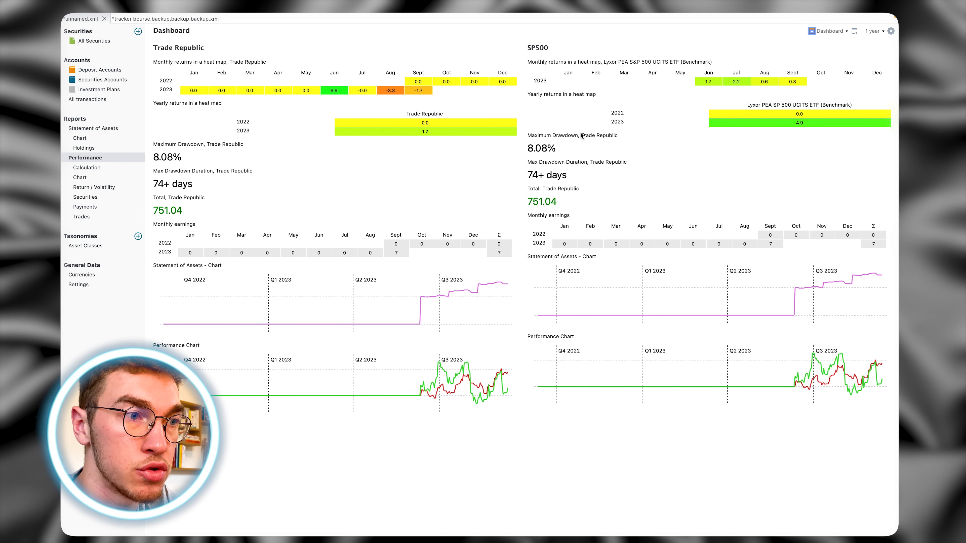
- Set the SP500 column's Maximum Drawdown widget to the Lyxor PEA S&P 500 UCITS ETF benchmark
right_click(549, 135)
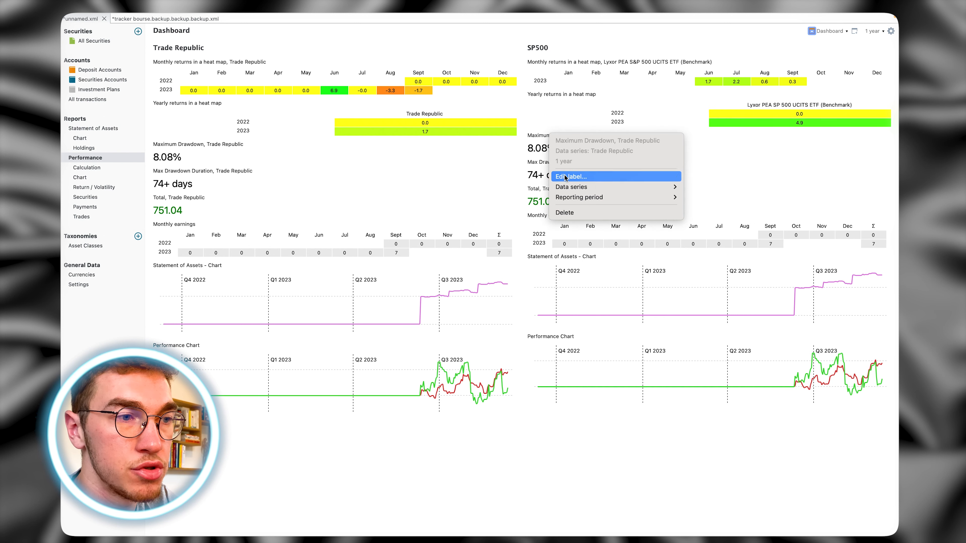
mouse_move(627, 187)
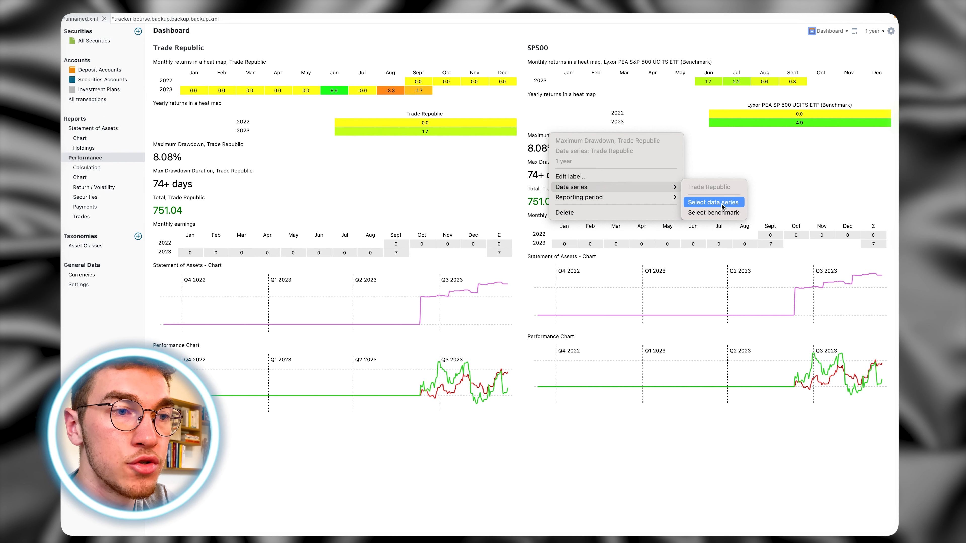
left_click(721, 212)
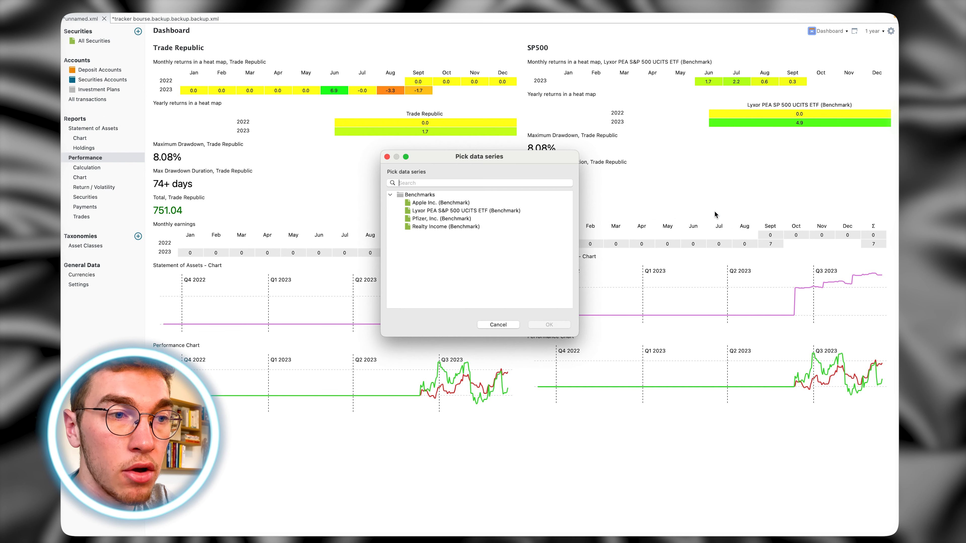
left_click(461, 210)
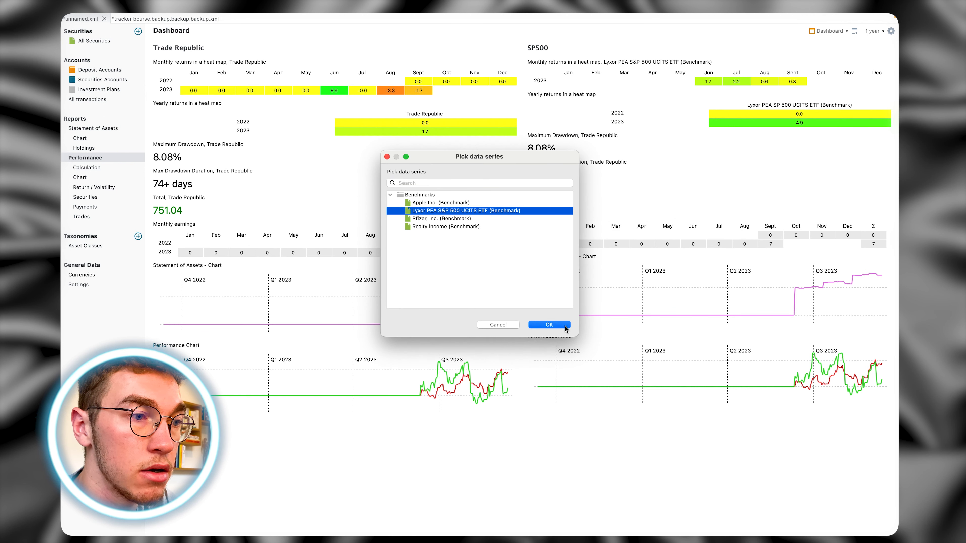
left_click(548, 325)
- Set the SP500 column's Max Drawdown Duration widget to the Lyxor PEA S&P 500 UCITS ETF benchmark
right_click(563, 160)
left_click(554, 165)
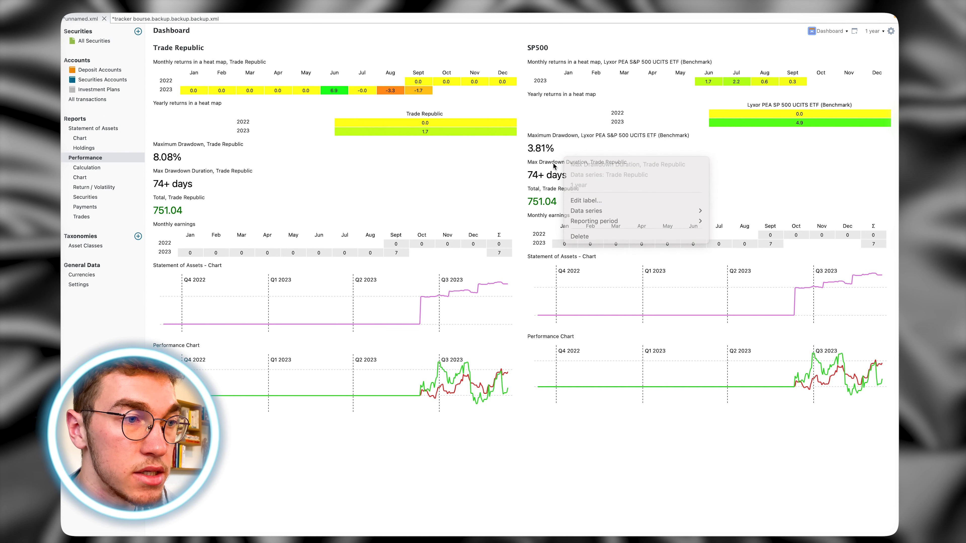
right_click(553, 166)
mouse_move(576, 215)
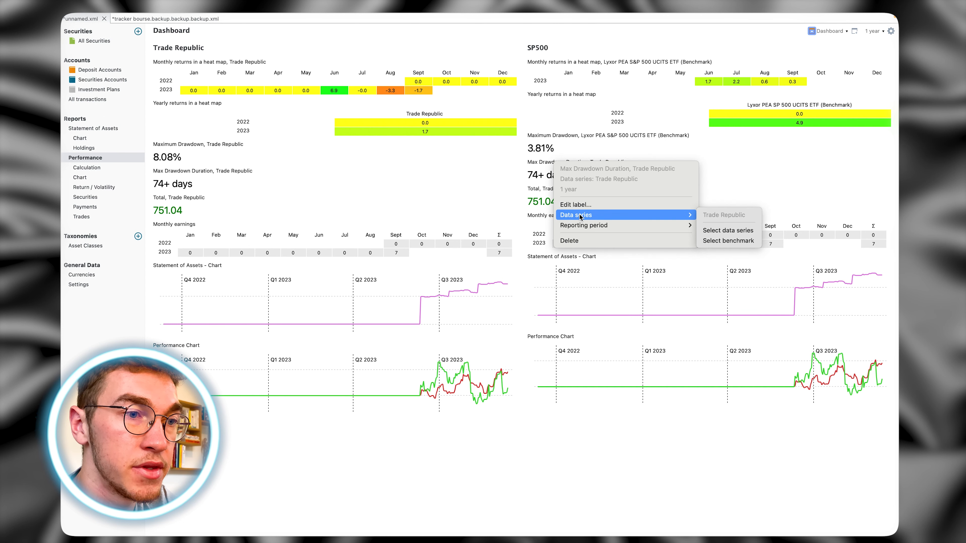
left_click(714, 240)
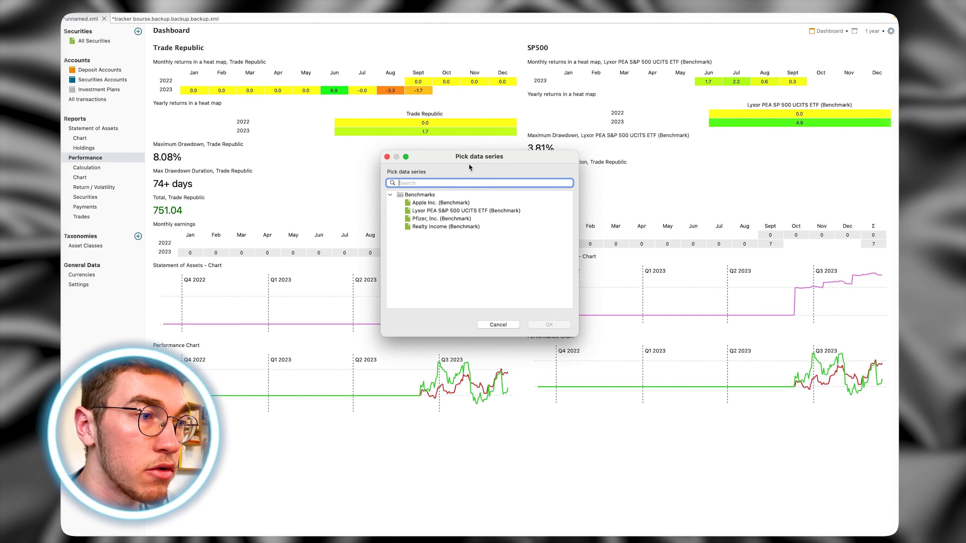
left_click(443, 210)
left_click(567, 326)
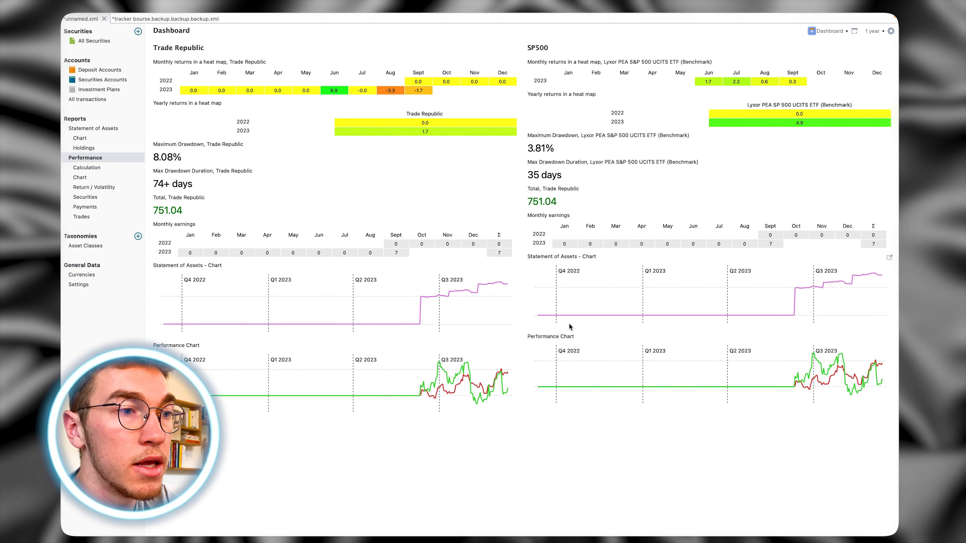
- Delete the Total, Monthly earnings, Statement of Assets chart and Performance Chart widgets from the SP500 column
right_click(546, 189)
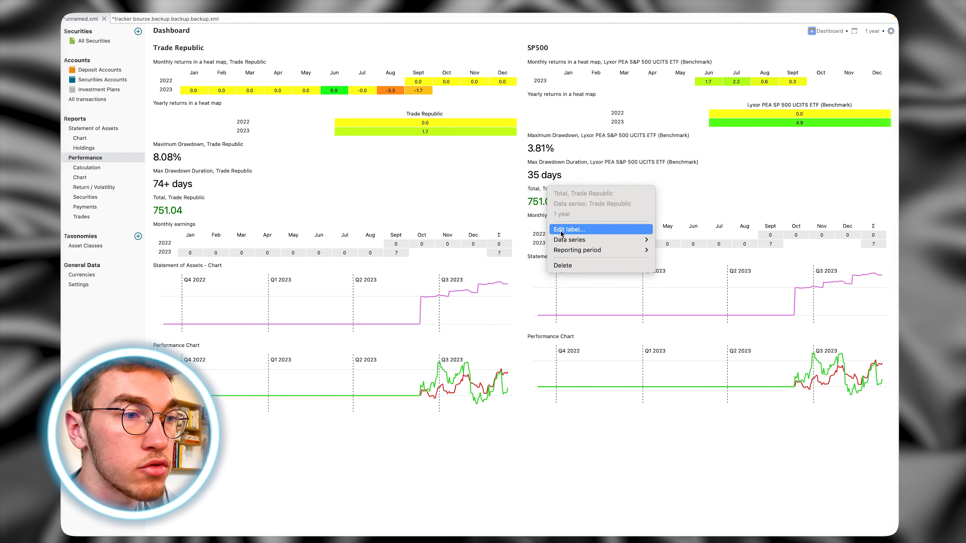
left_click(571, 266)
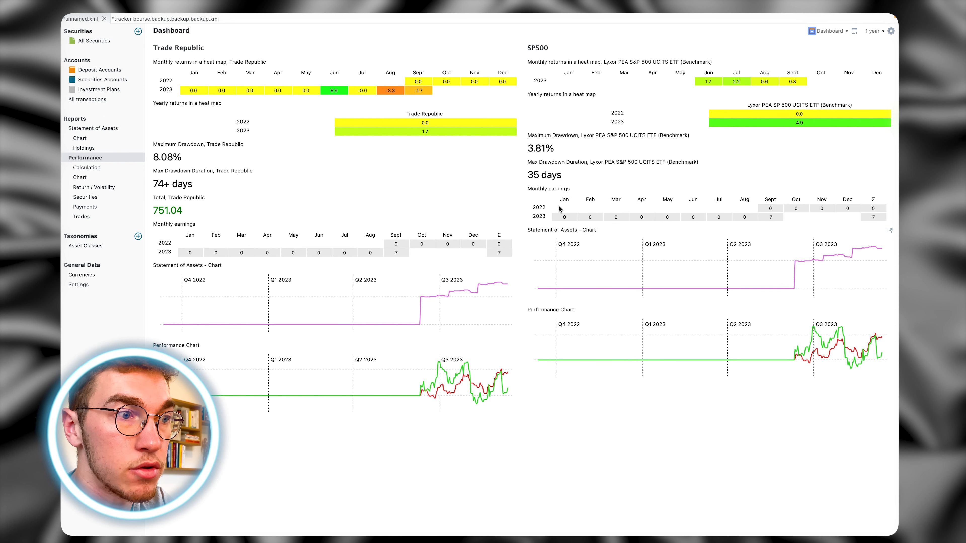
right_click(560, 192)
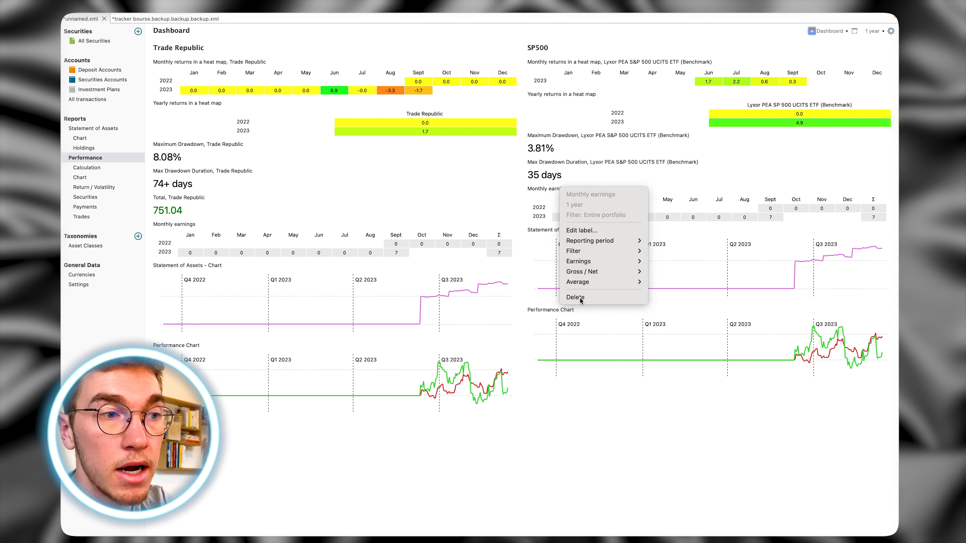
left_click(579, 299)
right_click(567, 189)
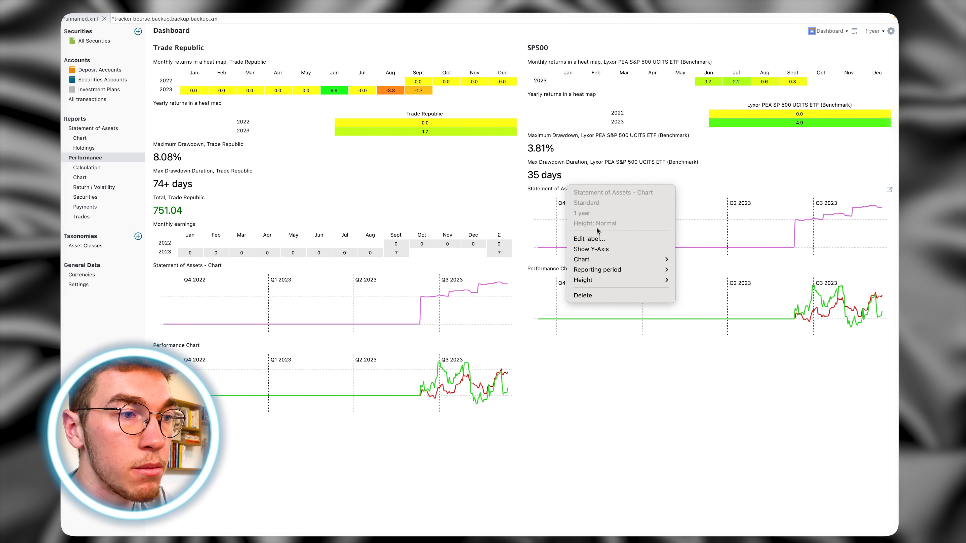
left_click(596, 295)
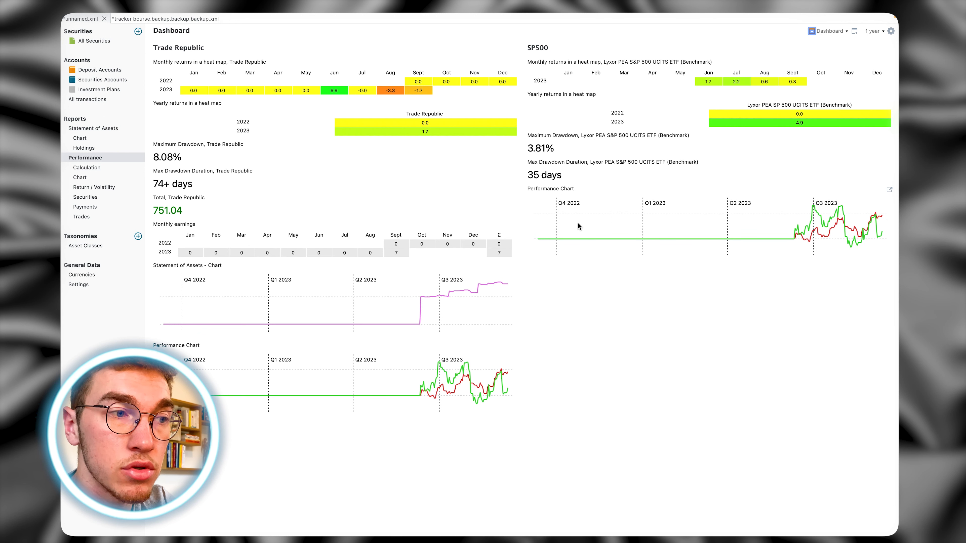
right_click(559, 191)
left_click(568, 318)
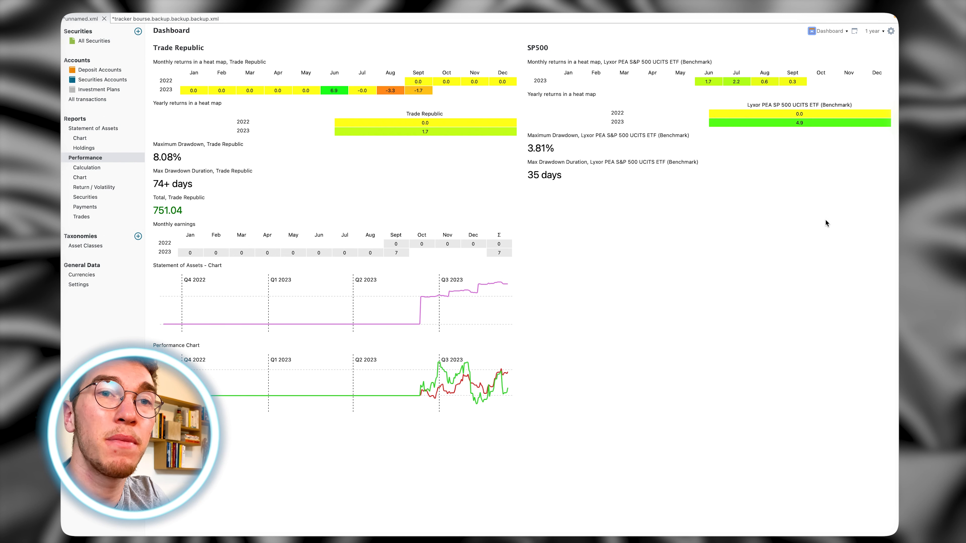
- Add a True Time-Weighted Rate of Return (cumulative) widget from the Performance group at the end of the SP500 column
right_click(579, 210)
mouse_move(602, 211)
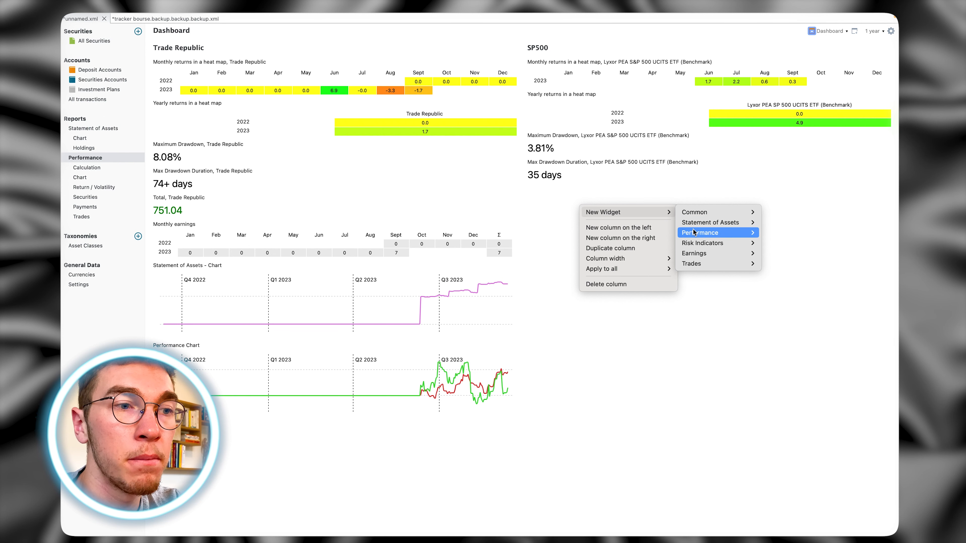
mouse_move(696, 232)
left_click(639, 232)
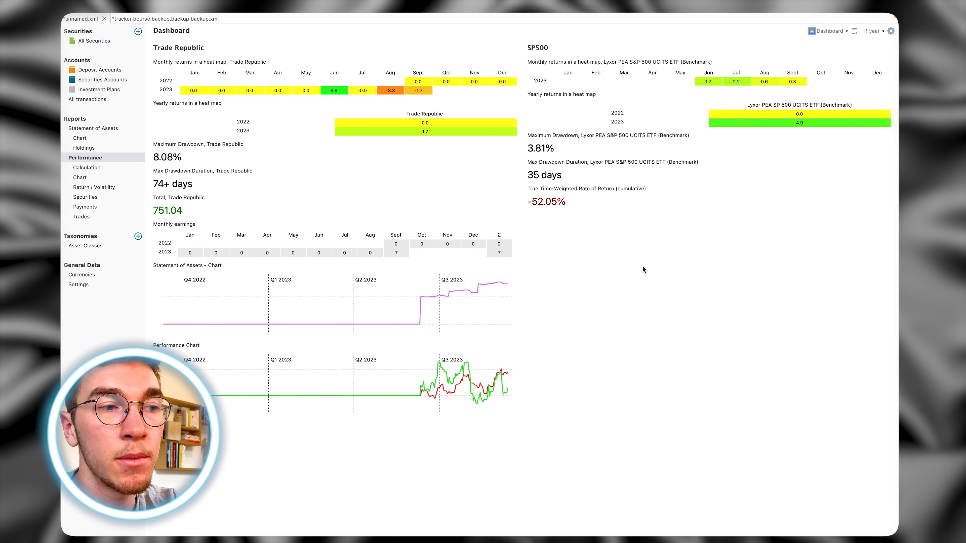
- Set the SP500 column's cumulative rate of return widget to the Lyxor PEA S&P 500 UCITS ETF benchmark
right_click(536, 192)
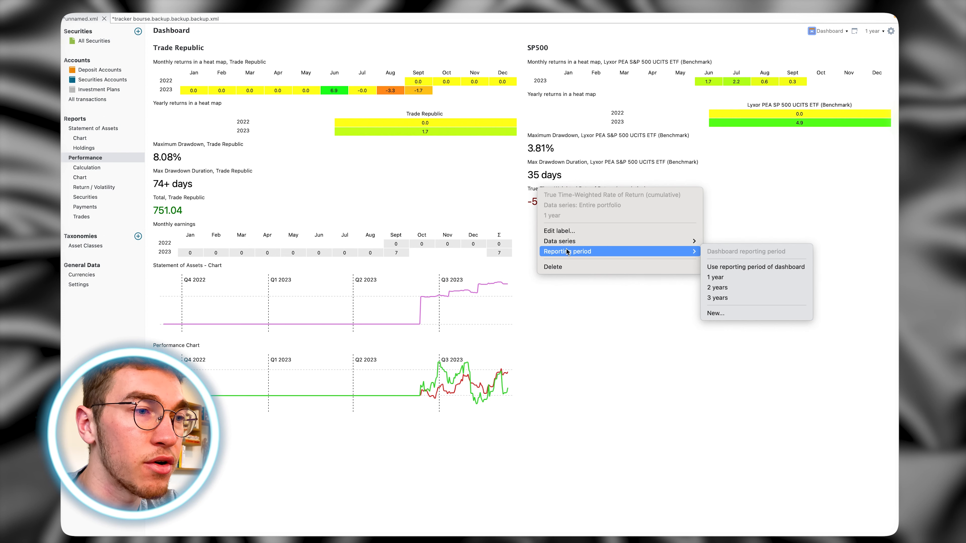
mouse_move(572, 244)
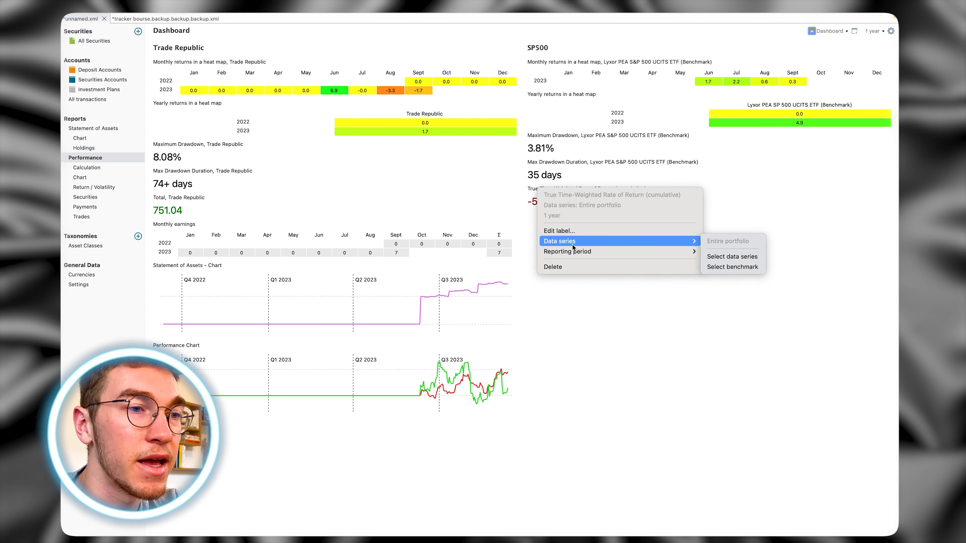
left_click(740, 268)
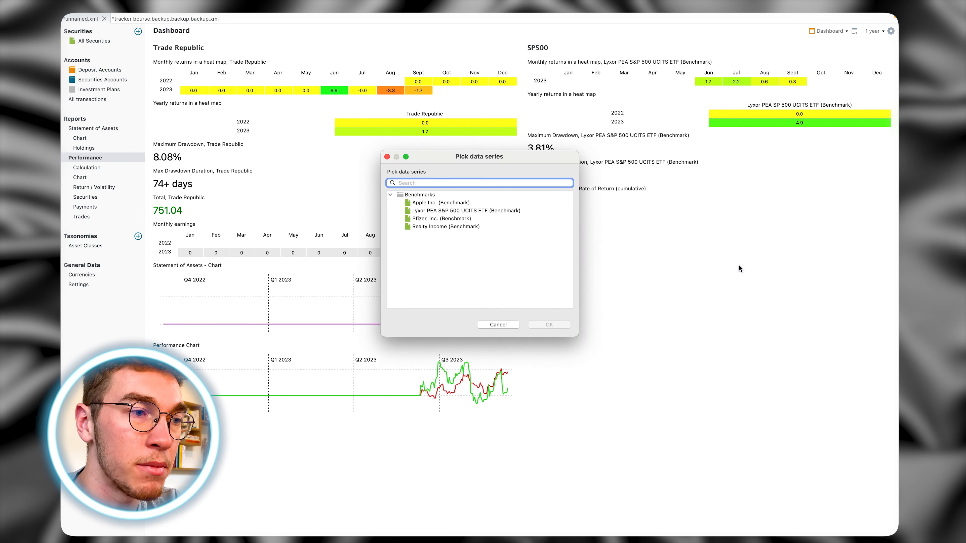
left_click(447, 211)
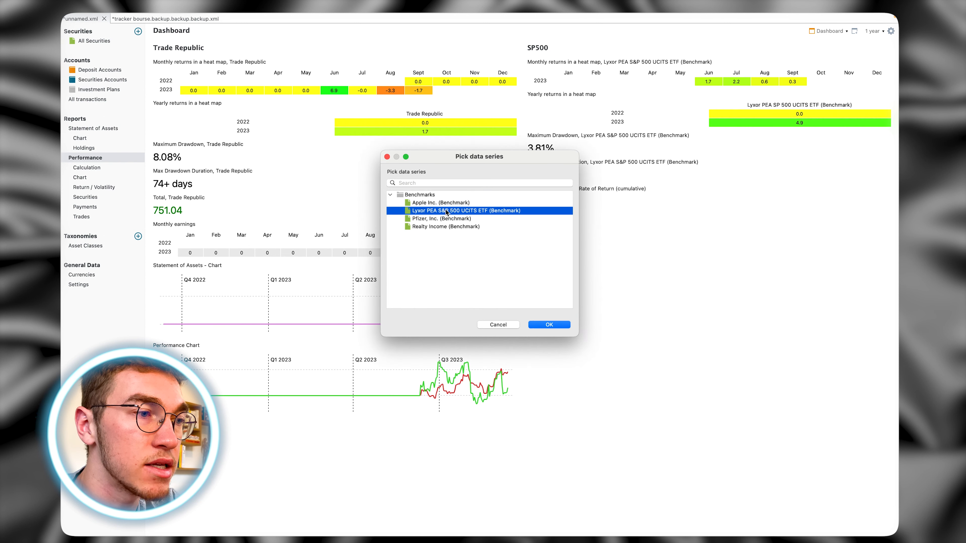
left_click(550, 324)
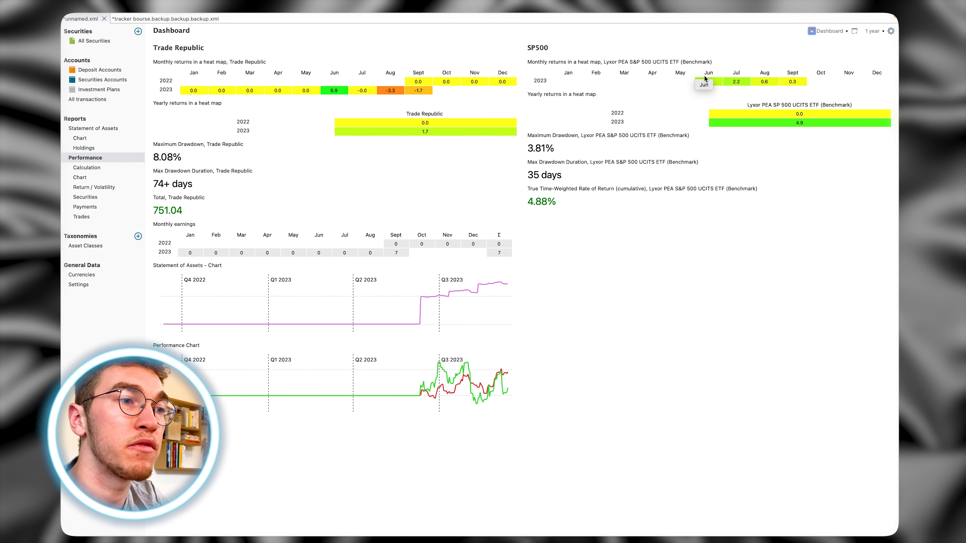
- Add a True Time-Weighted Rate of Return (cumulative) widget below the performance chart in the Trade Republic column
right_click(346, 435)
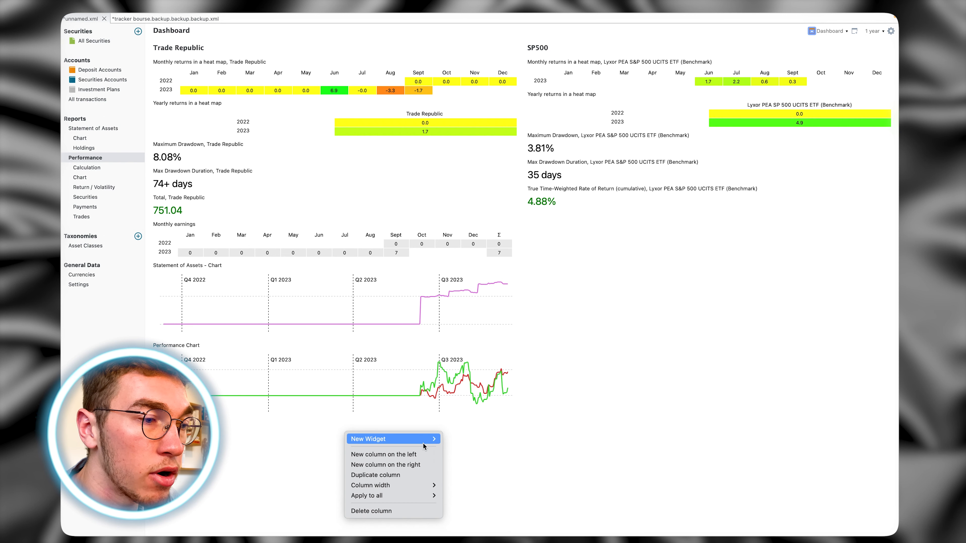
mouse_move(426, 440)
mouse_move(479, 460)
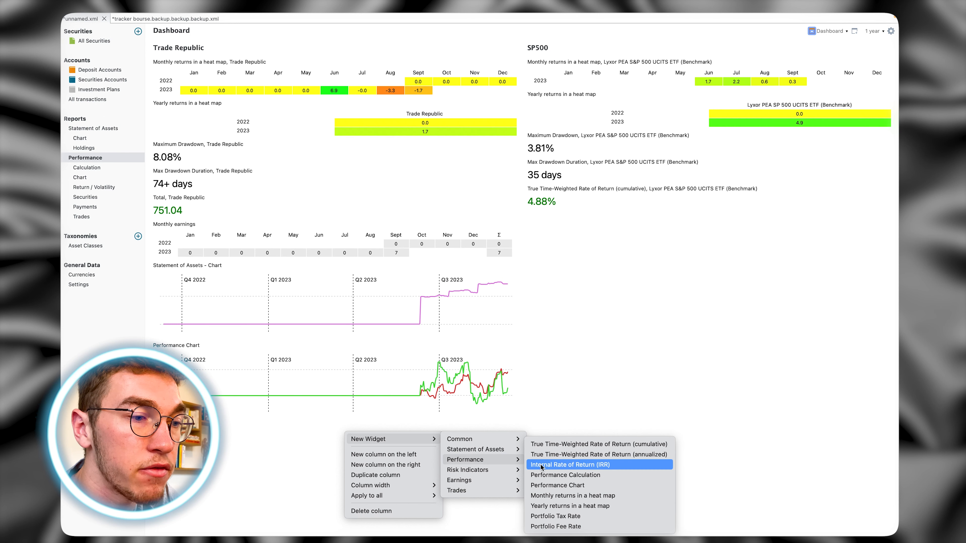
left_click(534, 444)
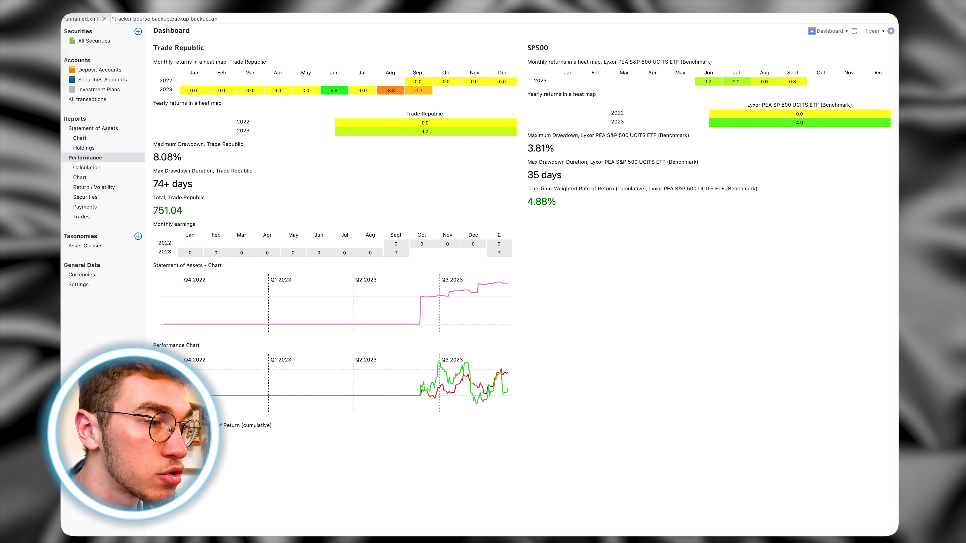
- Set the data series of the Trade Republic column's cumulative rate of return widget to Trade Republic
right_click(191, 426)
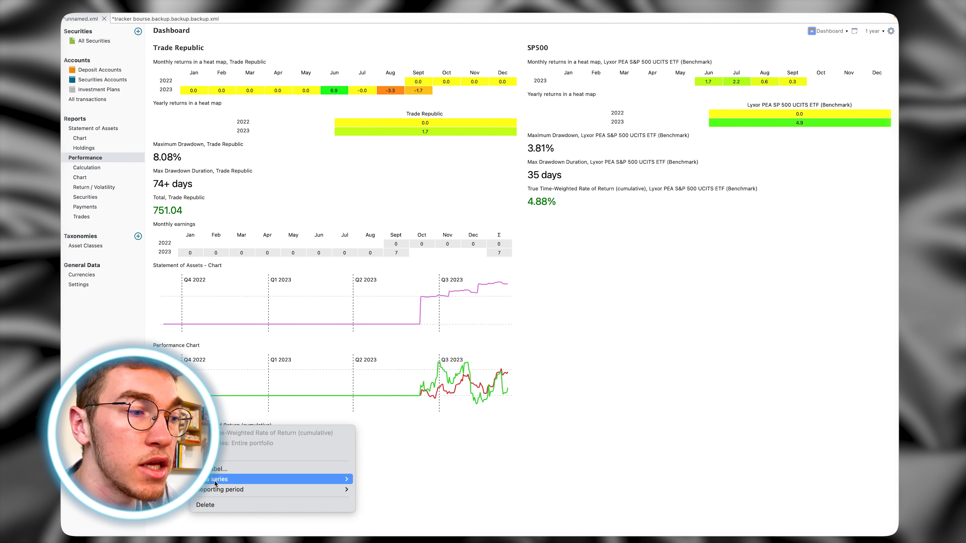
mouse_move(227, 479)
left_click(382, 494)
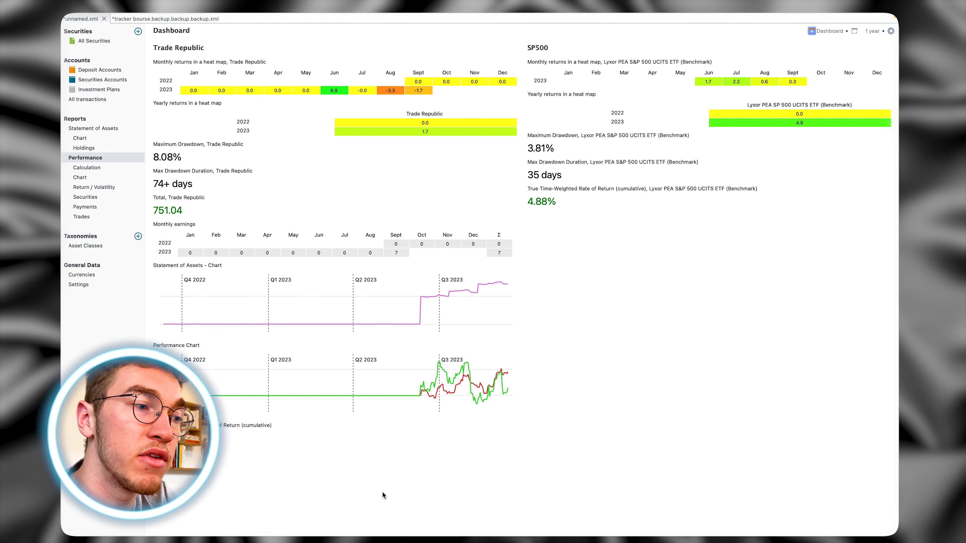
left_click(426, 219)
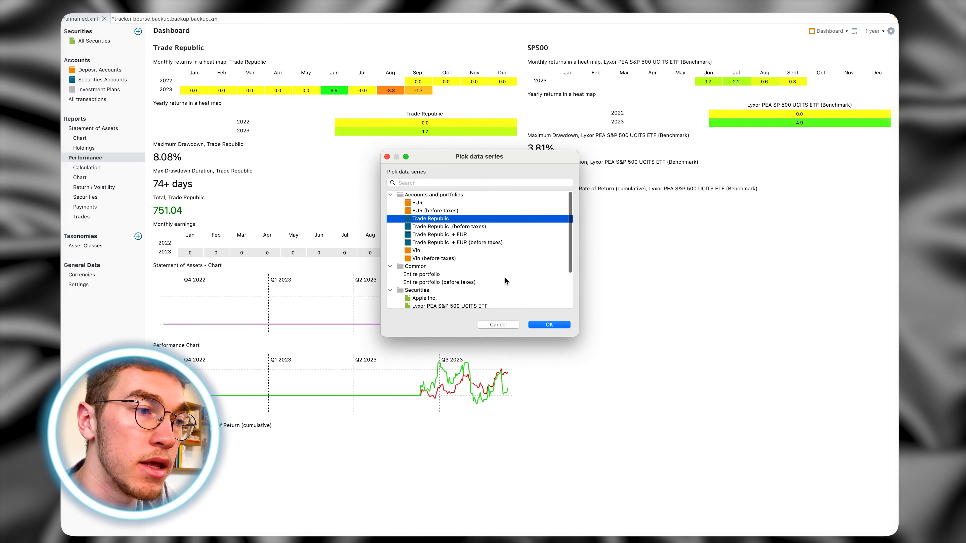
left_click(535, 323)
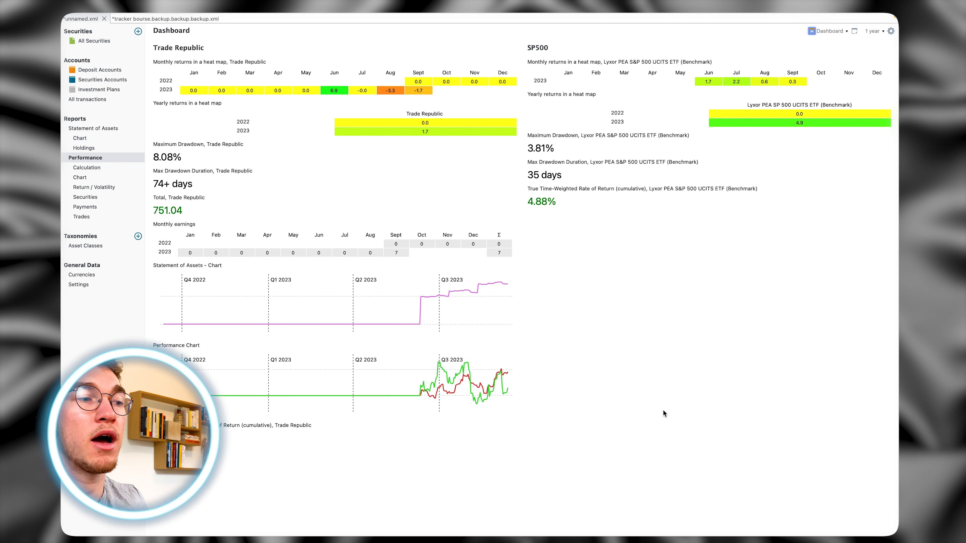